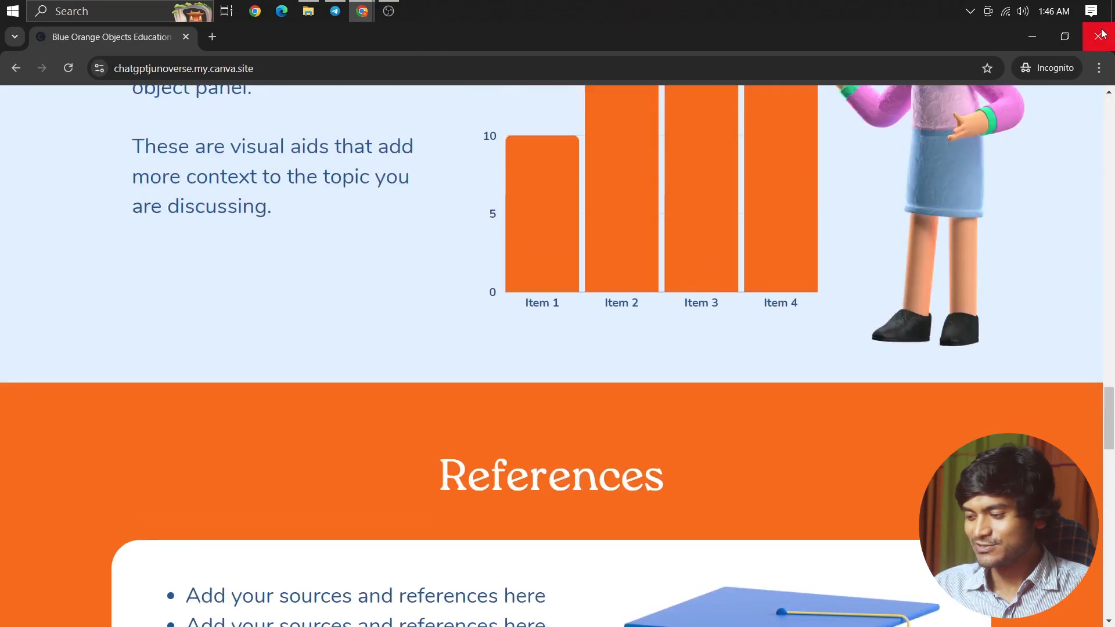
Step: Close the incognito window showing the published site and switch to the Chrome window with the Canva pages
left_click(1098, 36)
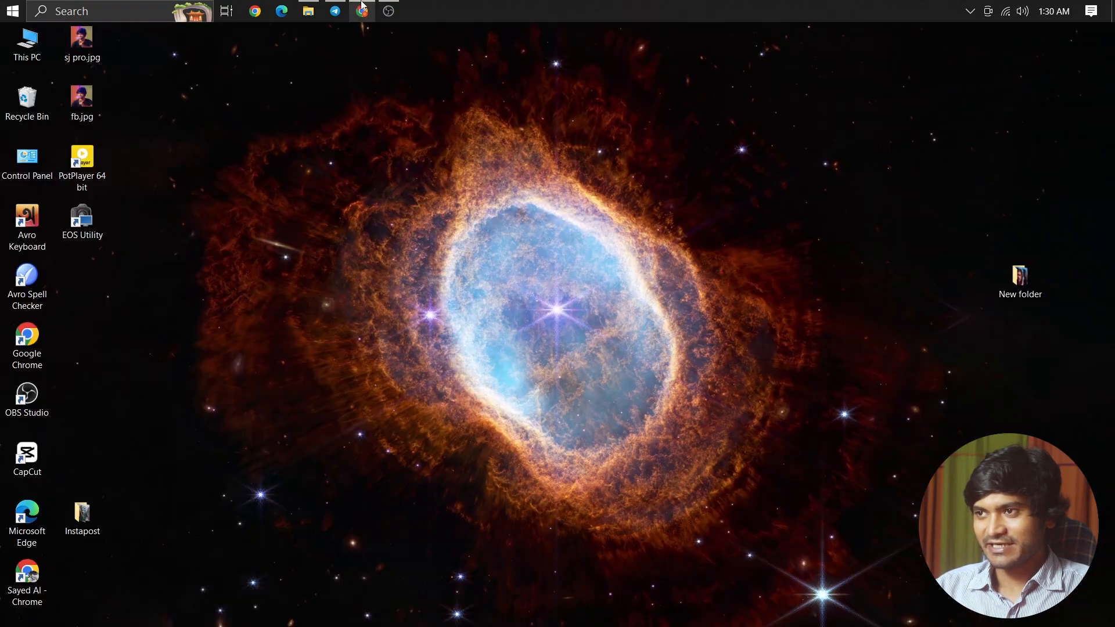
left_click(361, 6)
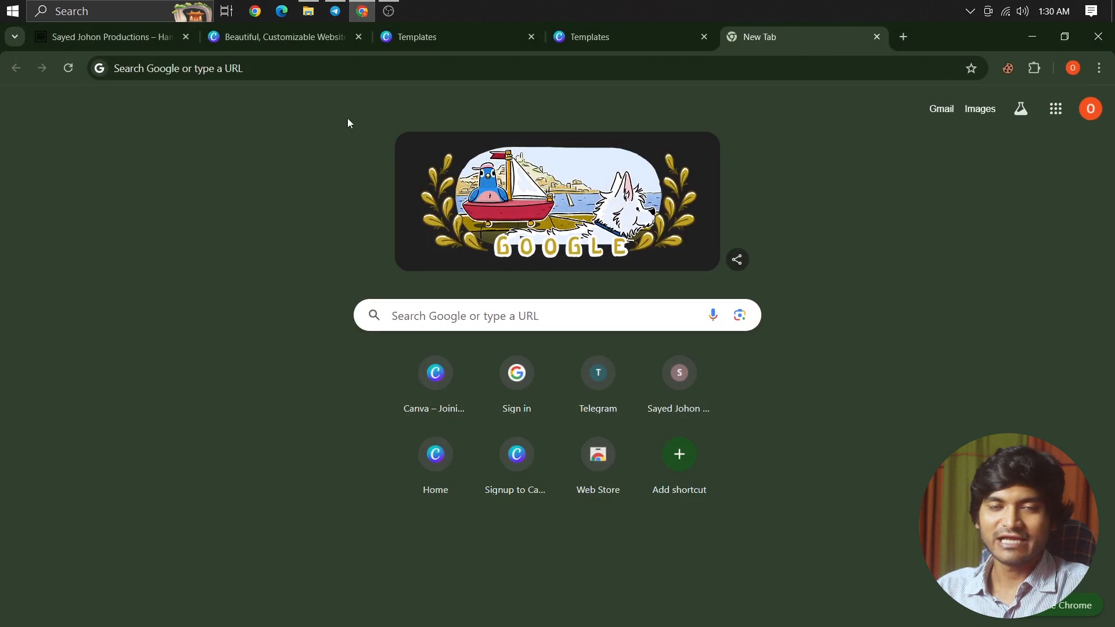
left_click(344, 67)
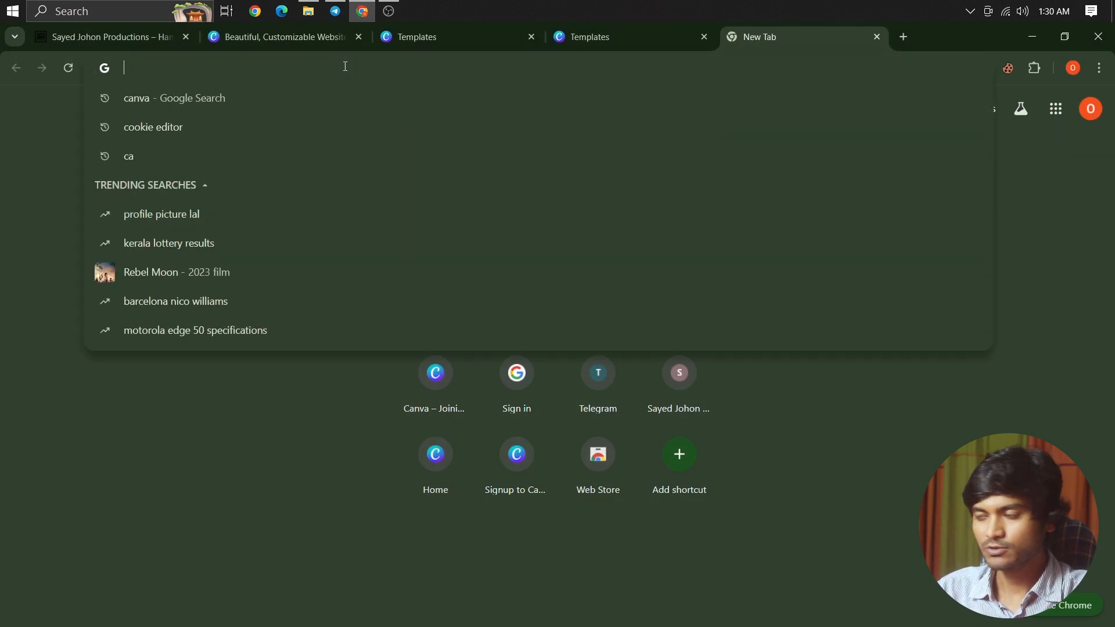
left_click(196, 435)
Step: Open t.me/junoverseai in Telegram Desktop and view the channel's August 2 post with the Canva Pro invite links
left_click(261, 77)
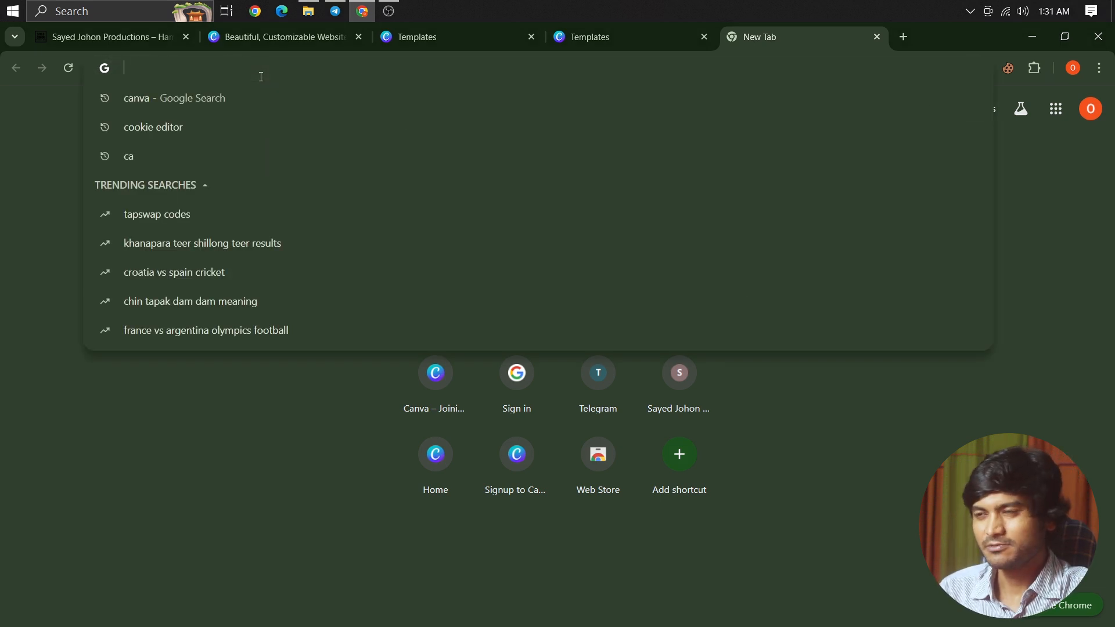
type("t")
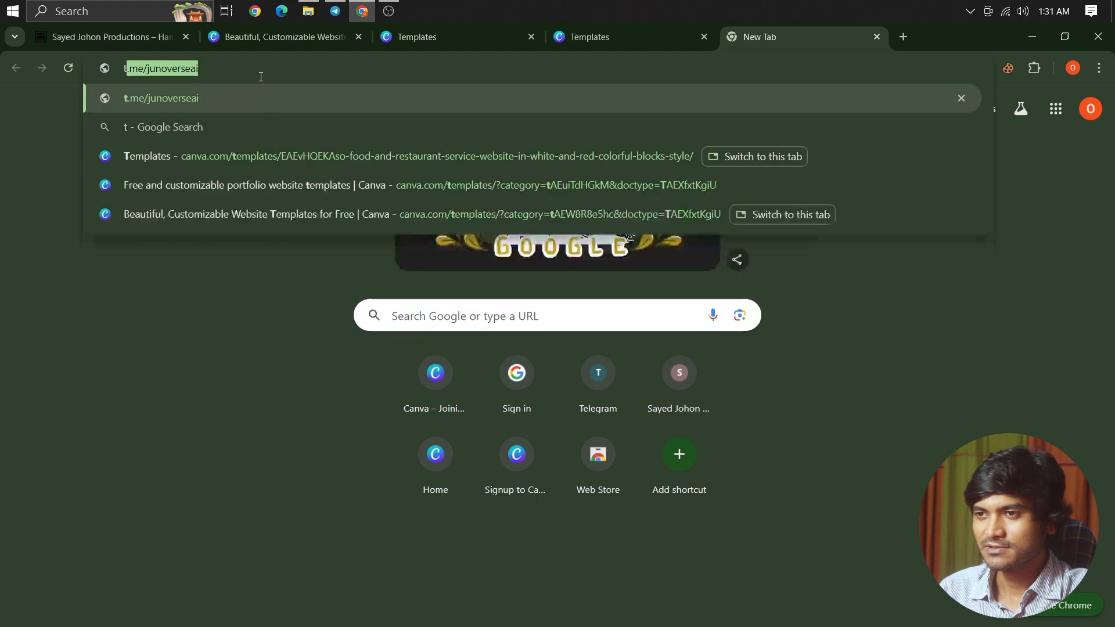
key("Right")
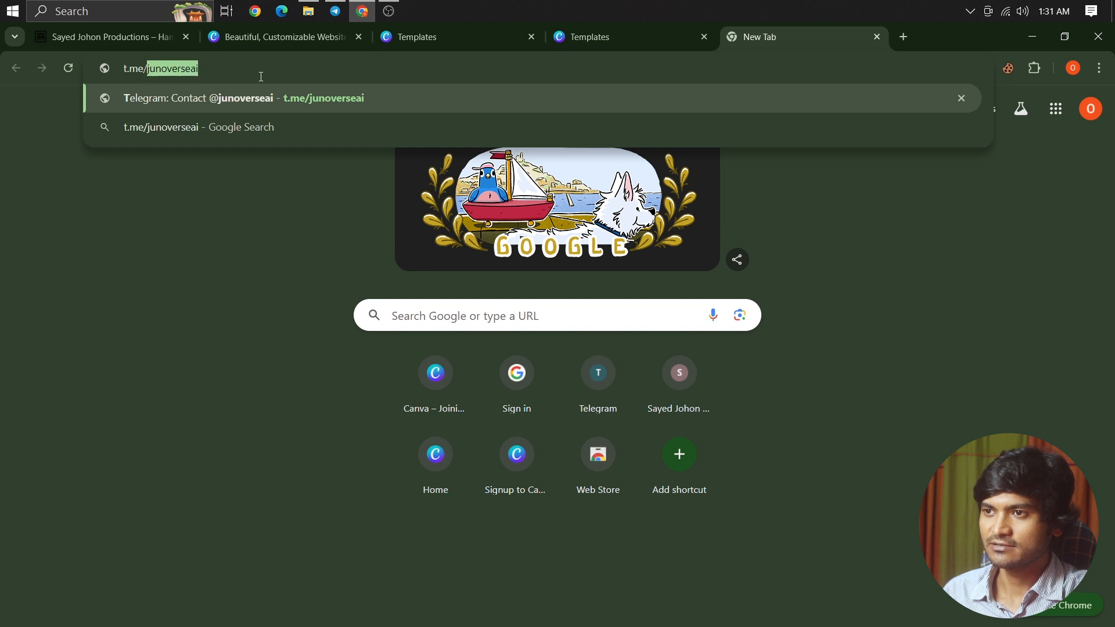
key("Return")
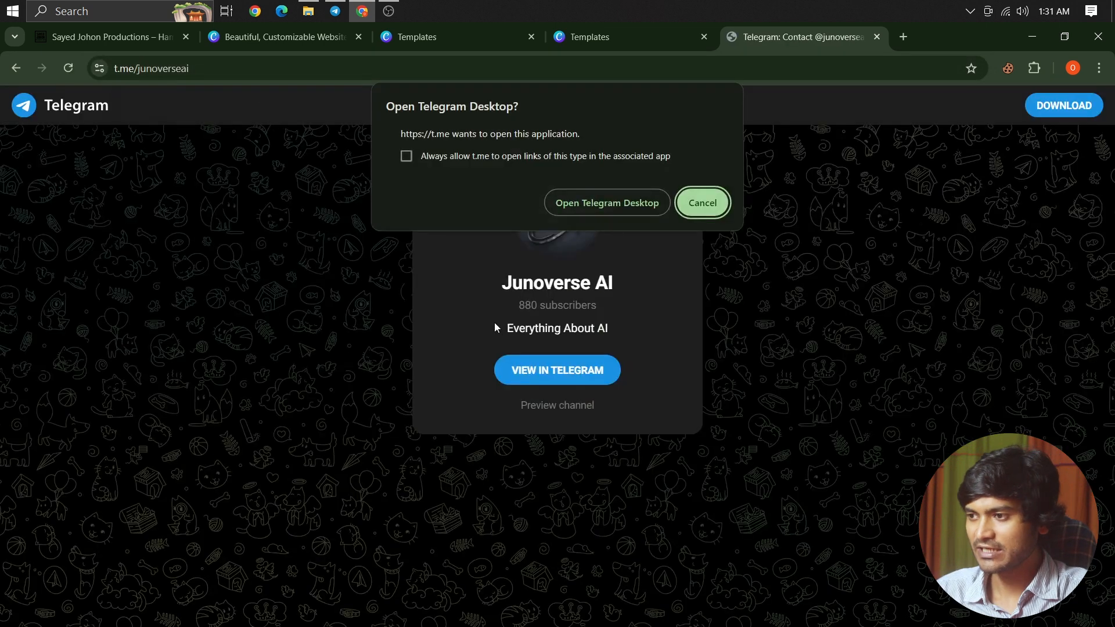
left_click(591, 203)
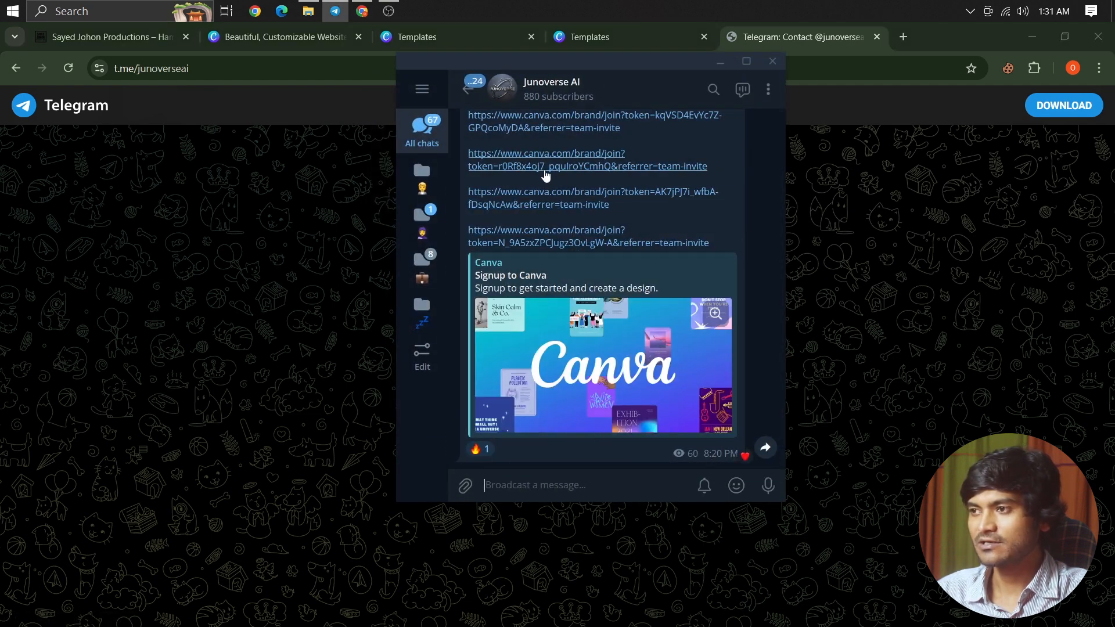
scroll(564, 174, "up", 2)
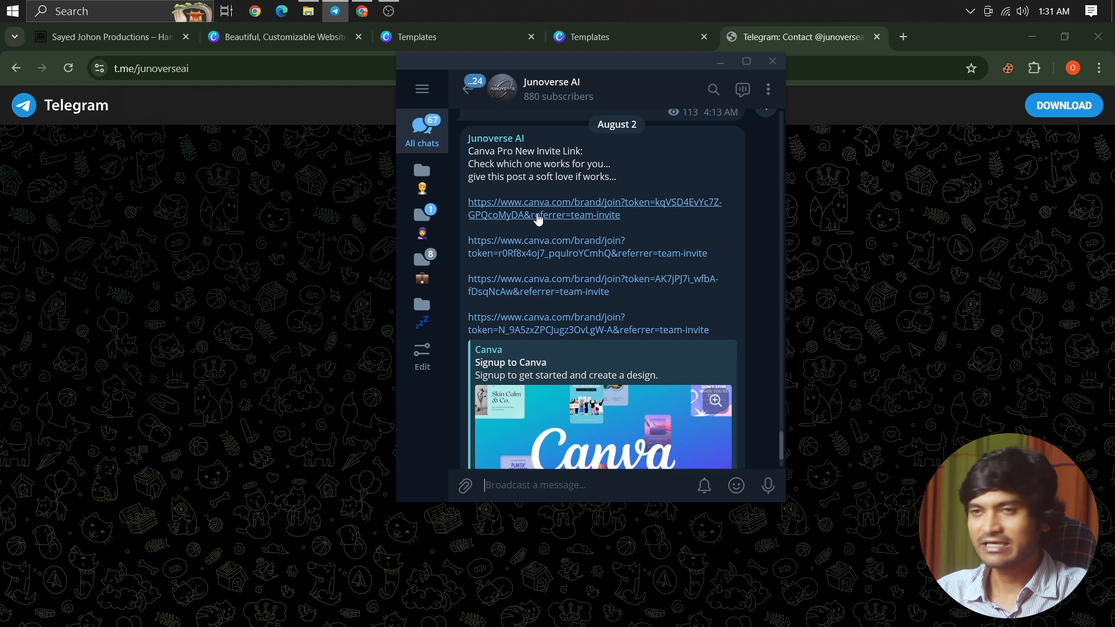
Step: Close the Telegram channel page, open canva.com in a new browser tab and check which teams the account can use
left_click(871, 180)
middle_click(775, 34)
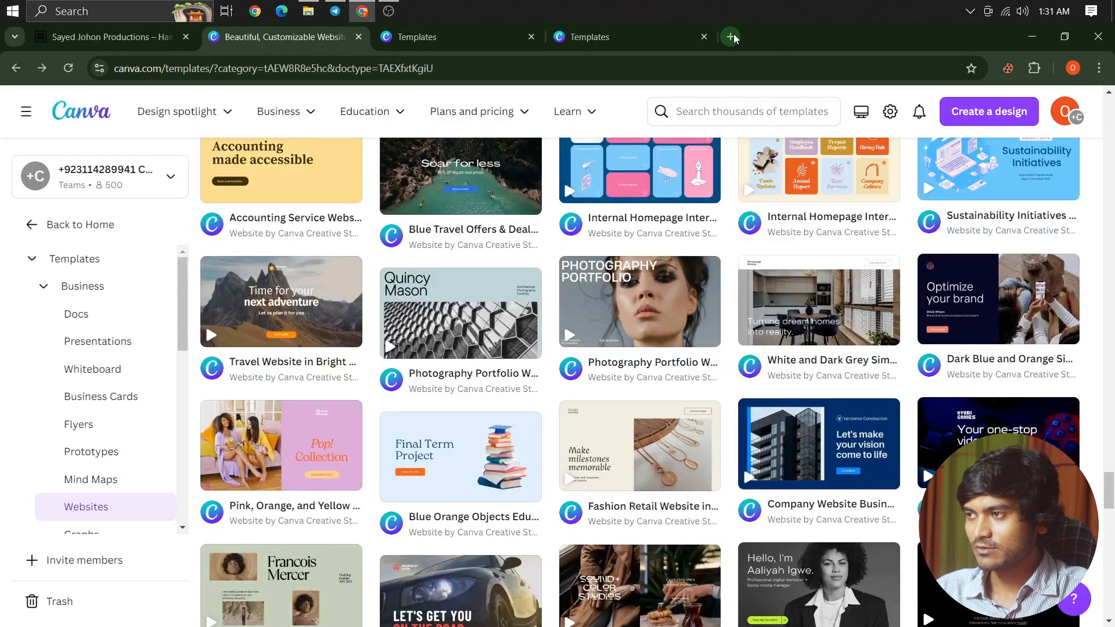
left_click(731, 37)
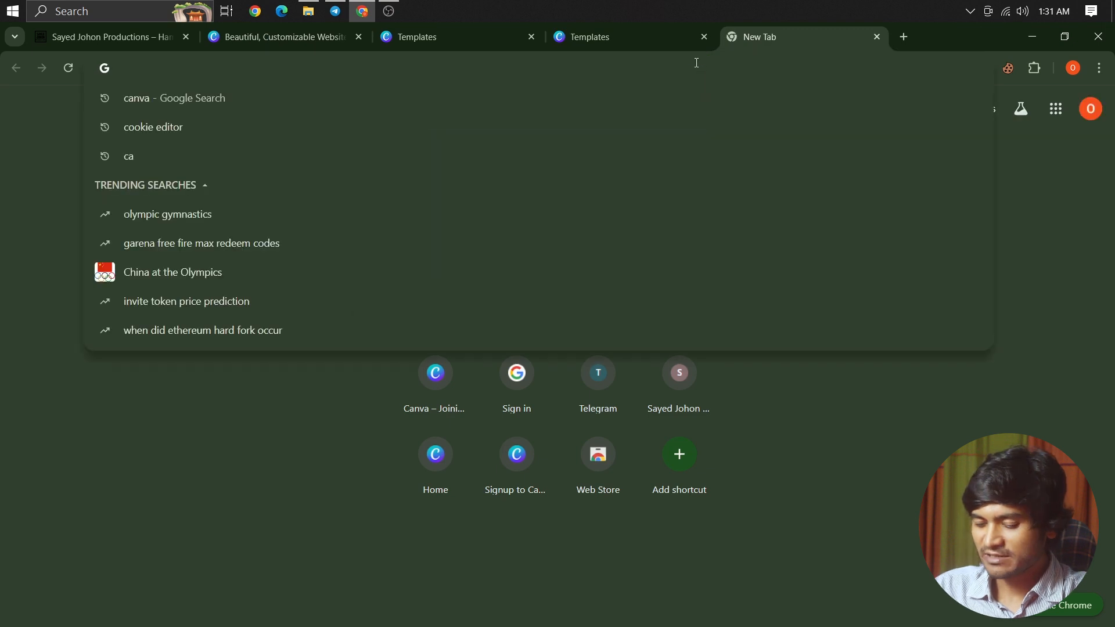
type("ca")
key("Return")
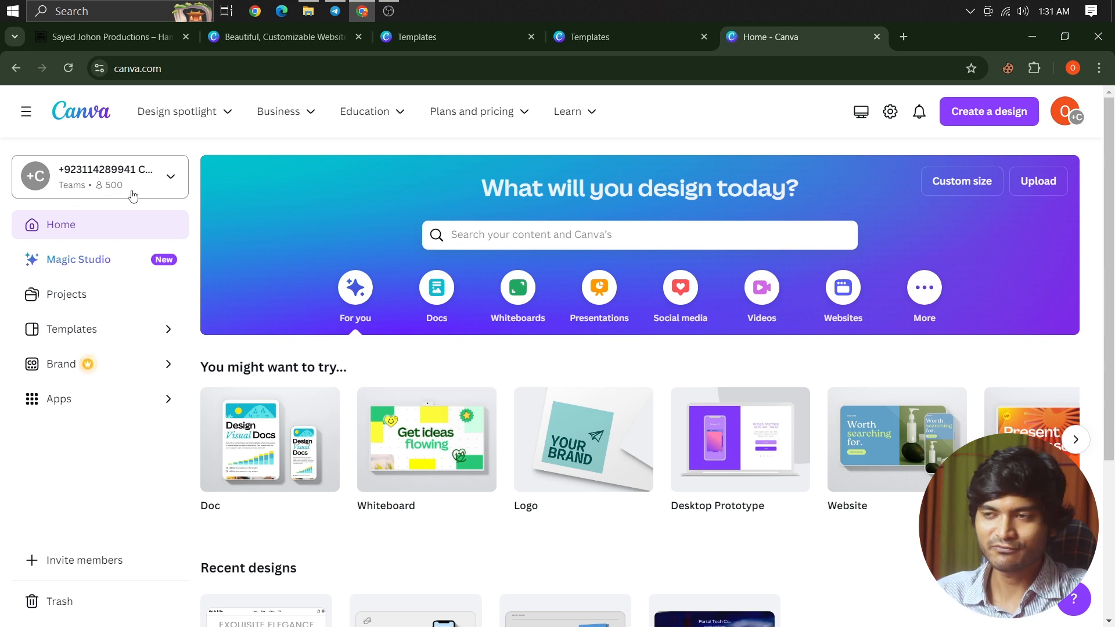
left_click(77, 196)
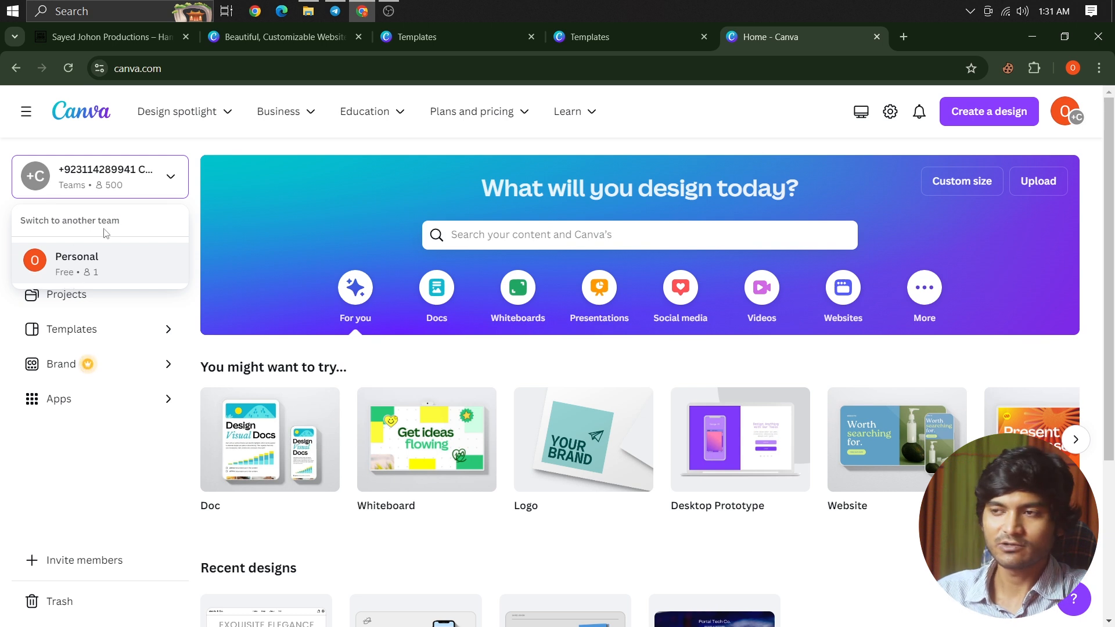
left_click(133, 186)
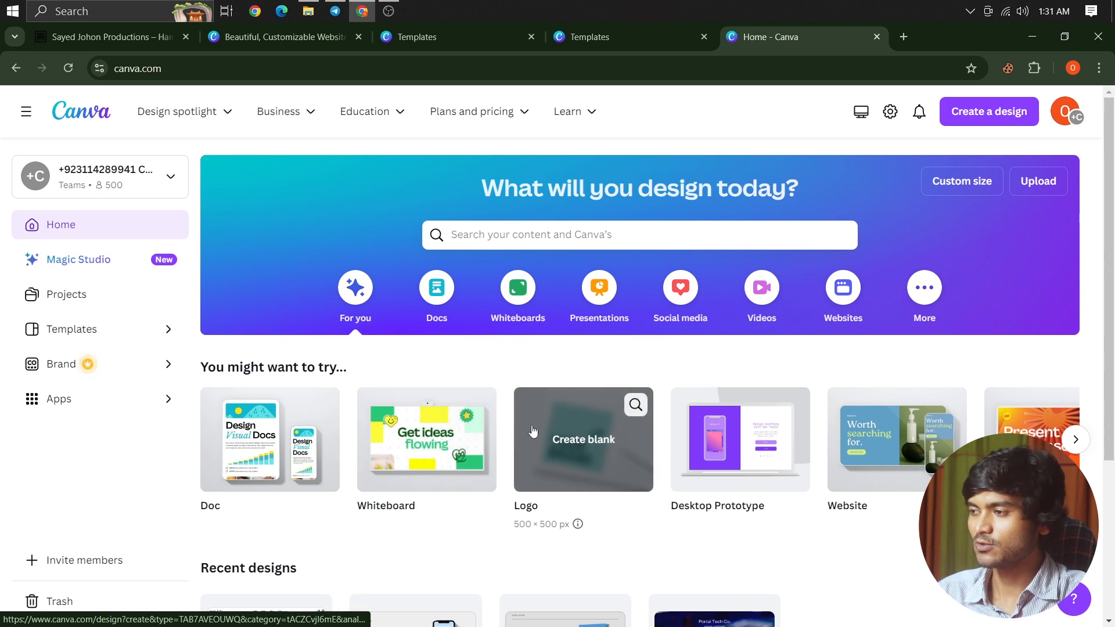
Step: Show the Websites category on the Canva home page and open its full list of website templates
left_click(841, 297)
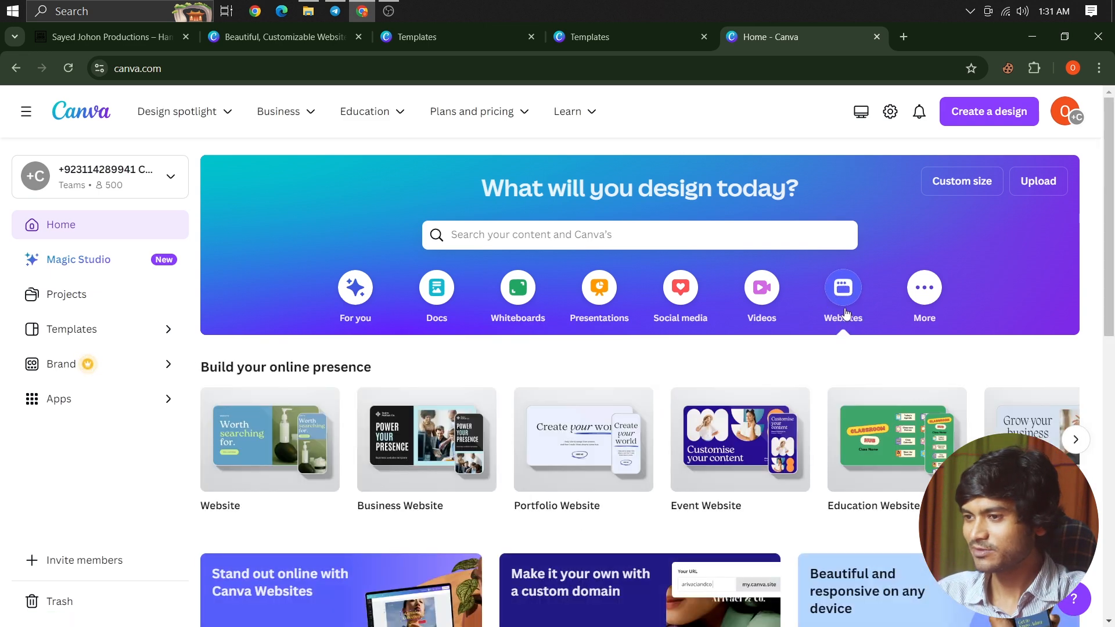
scroll(407, 357, "down", 6)
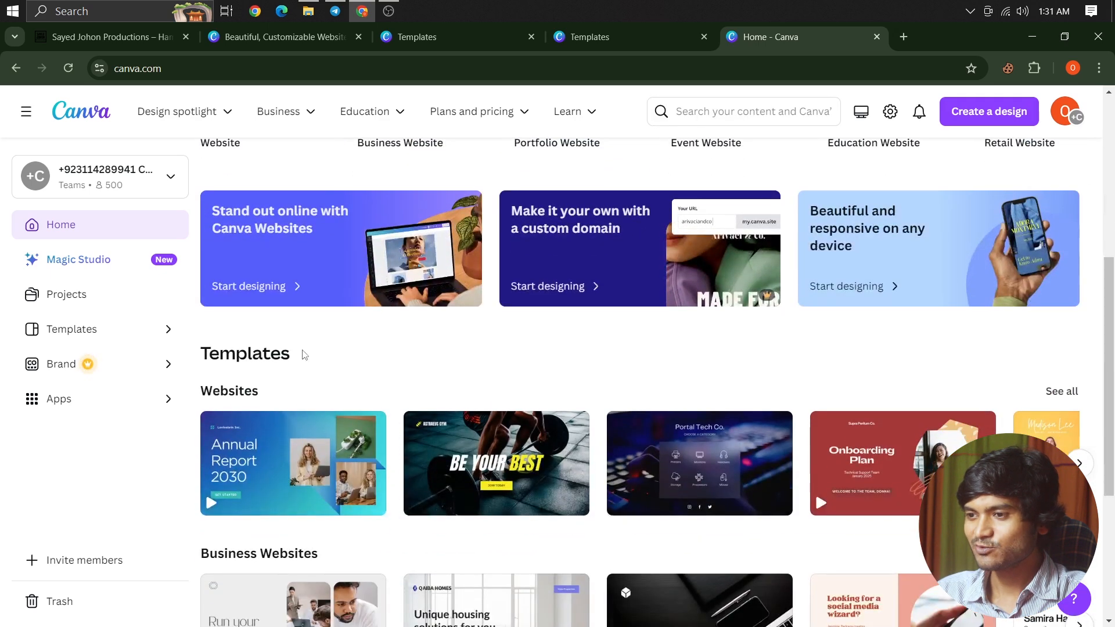
left_click(1052, 393)
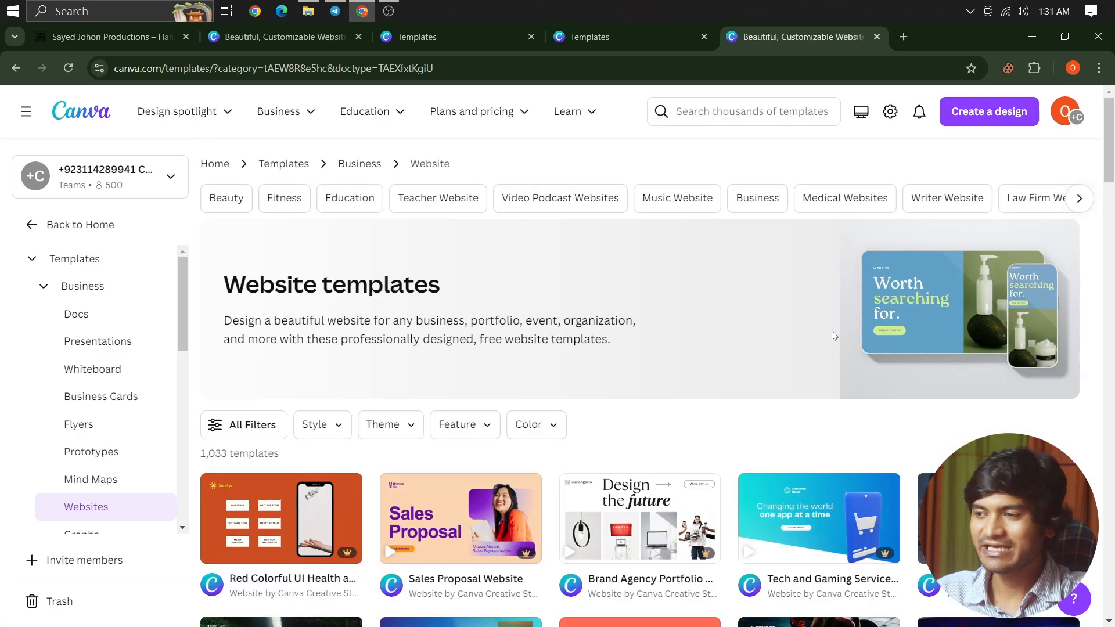
Step: Browse the website template gallery, examining the available designs and which ones are marked Pro
scroll(832, 330, "down", 3)
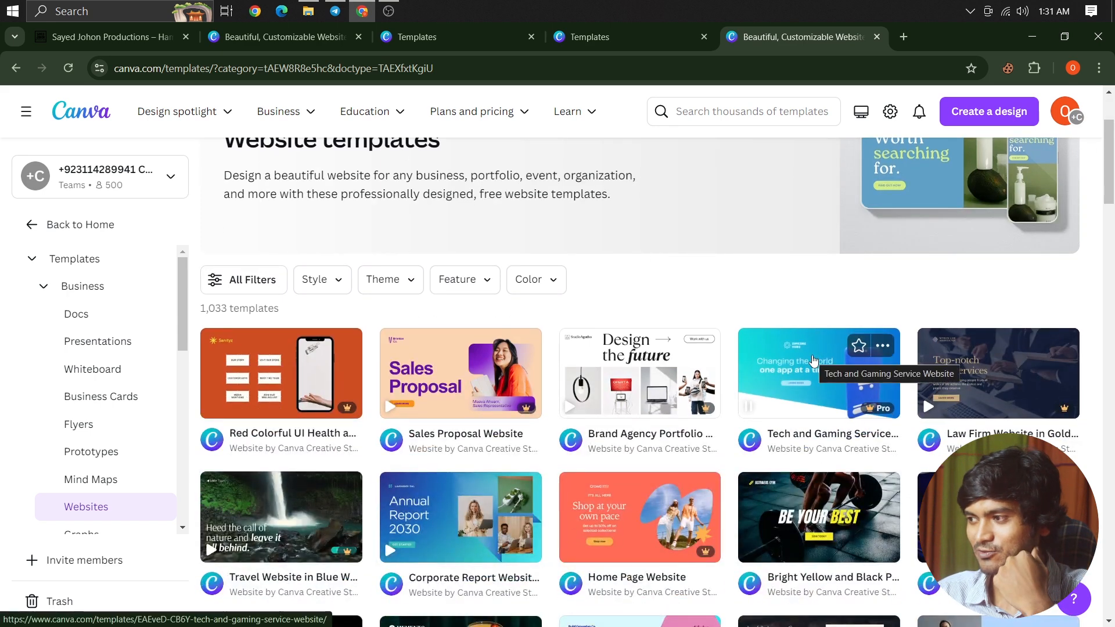
scroll(813, 361, "down", 1)
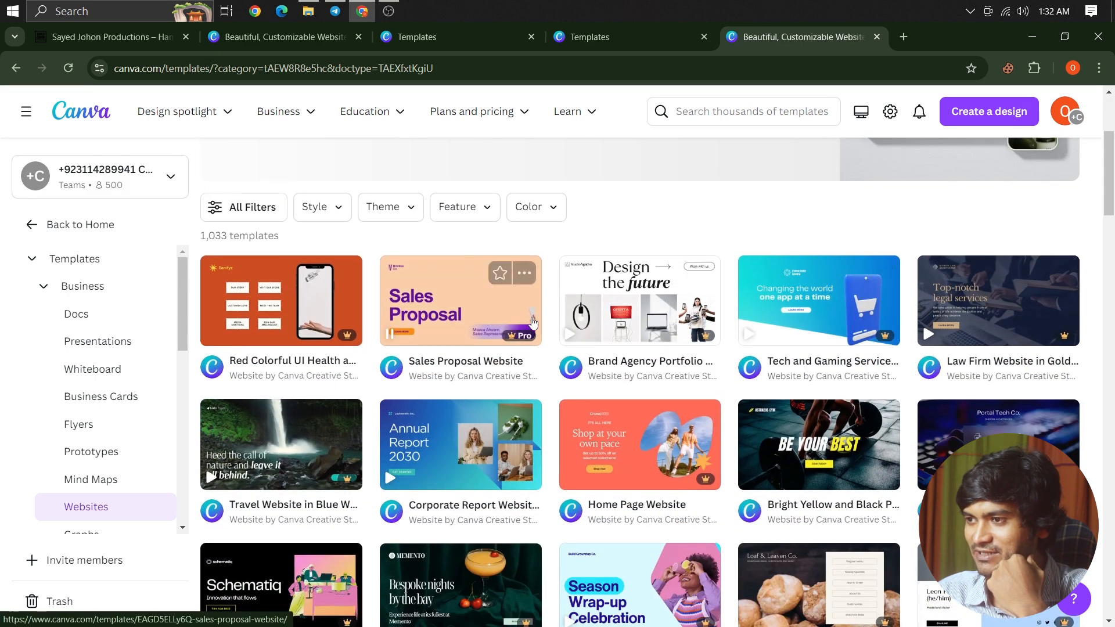
scroll(359, 330, "down", 3)
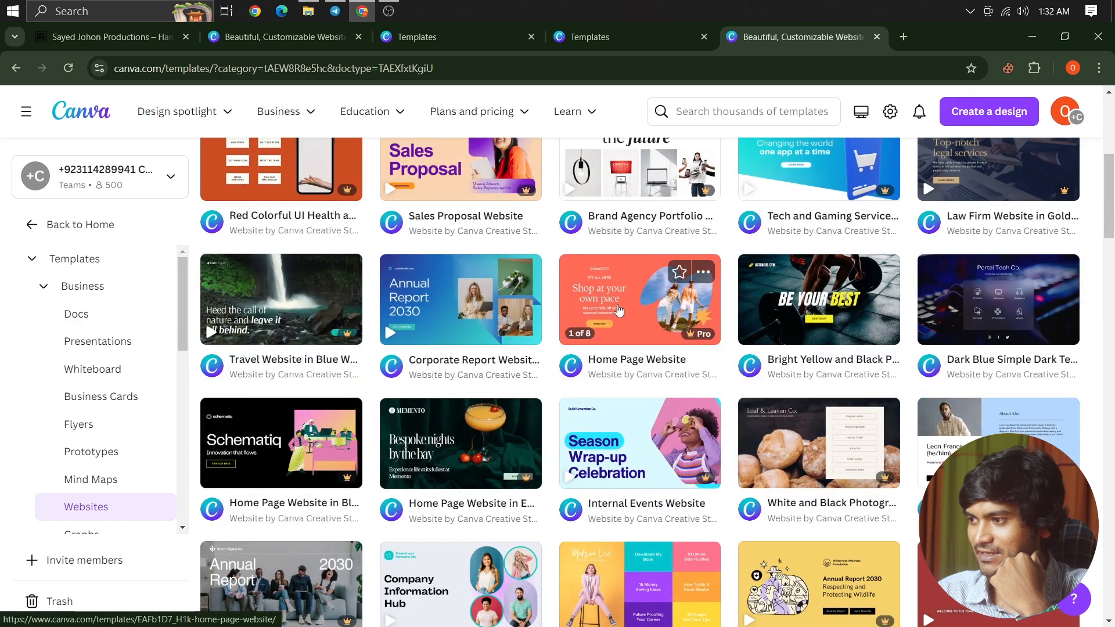
scroll(619, 311, "down", 2)
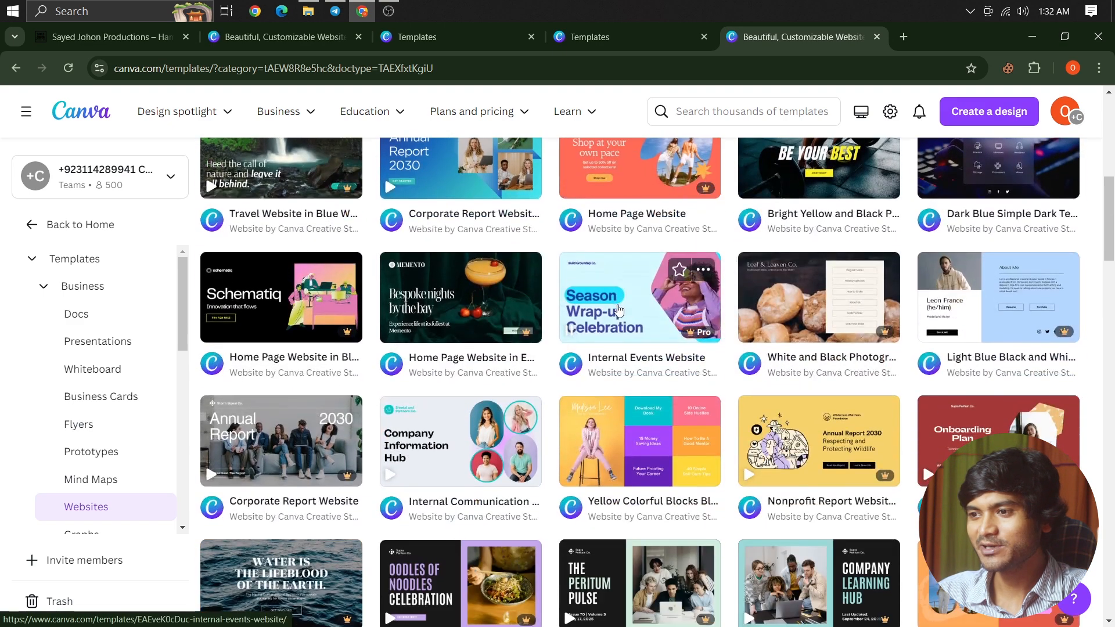
scroll(619, 311, "down", 2)
scroll(620, 310, "down", 2)
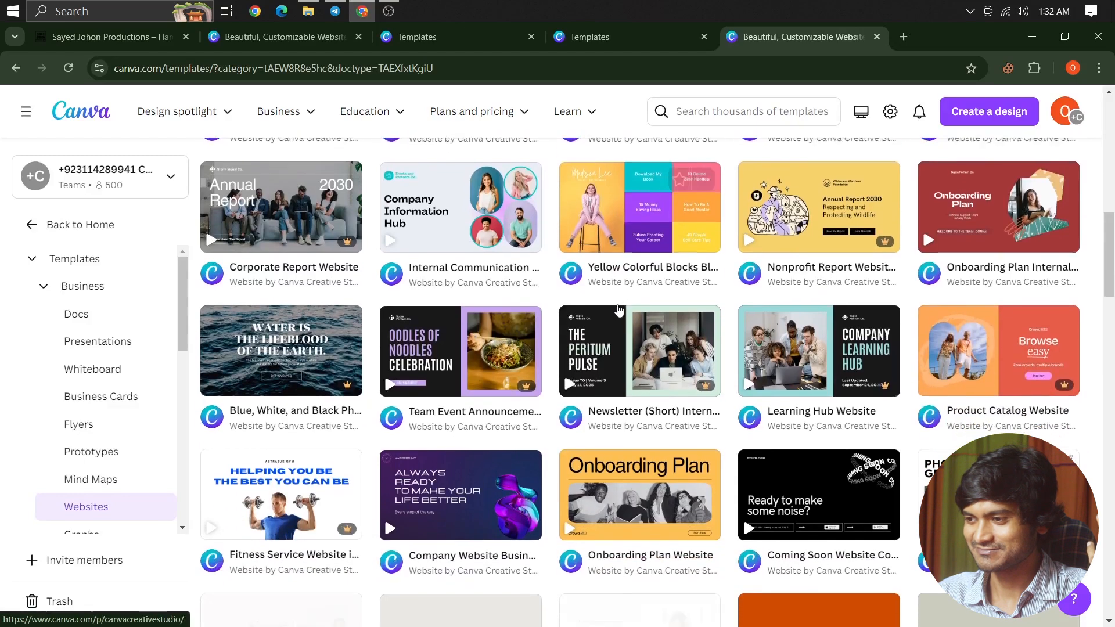
scroll(619, 311, "down", 2)
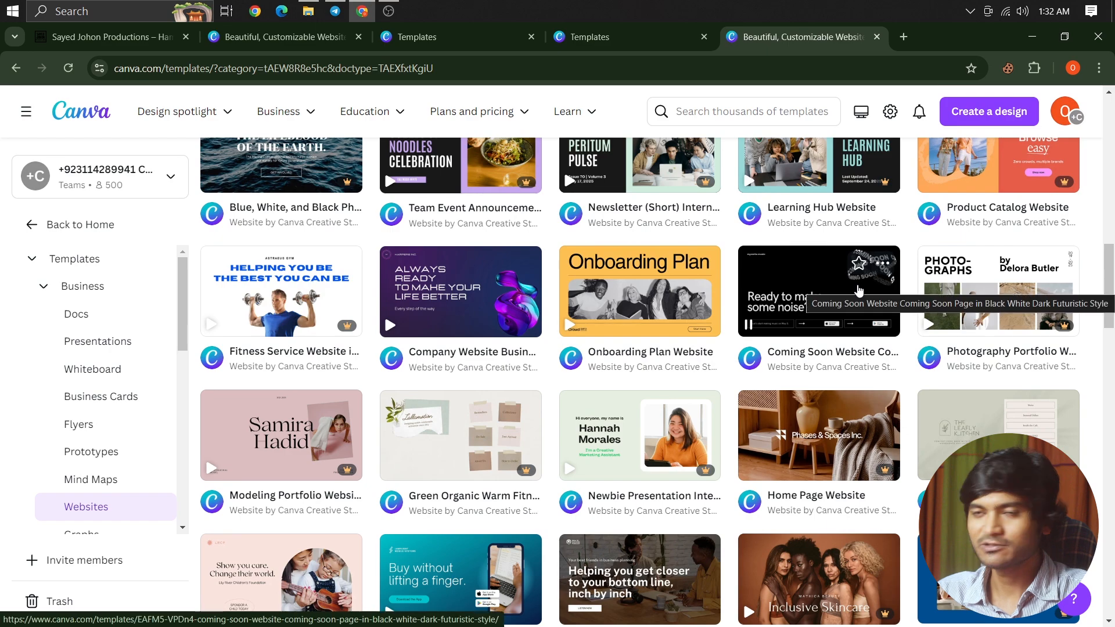
scroll(858, 289, "down", 6)
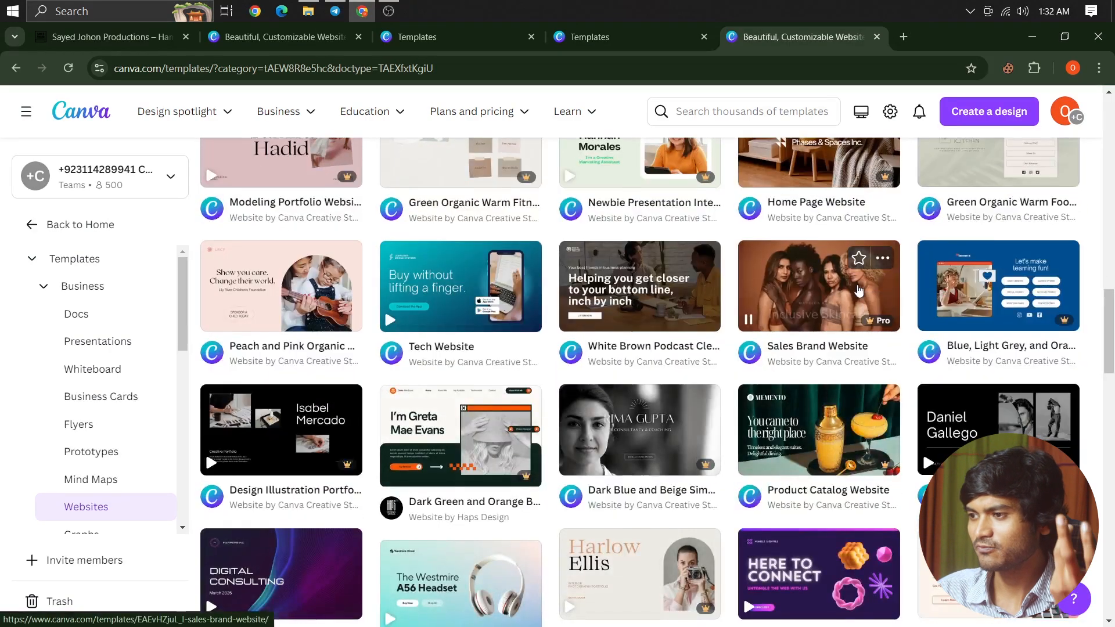
scroll(858, 290, "down", 9)
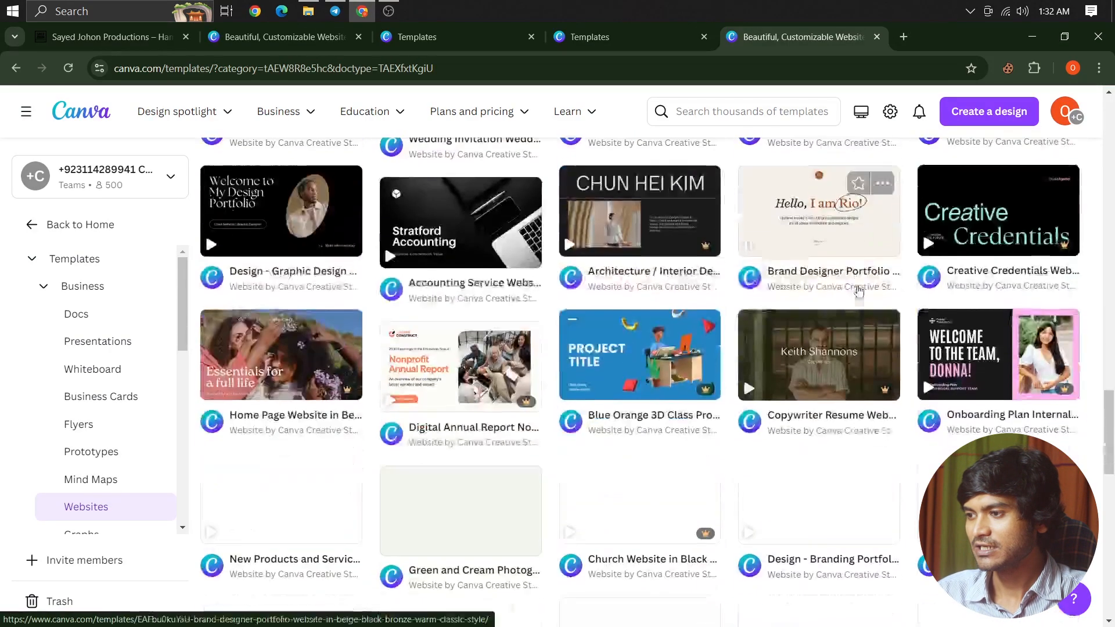
scroll(859, 290, "down", 10)
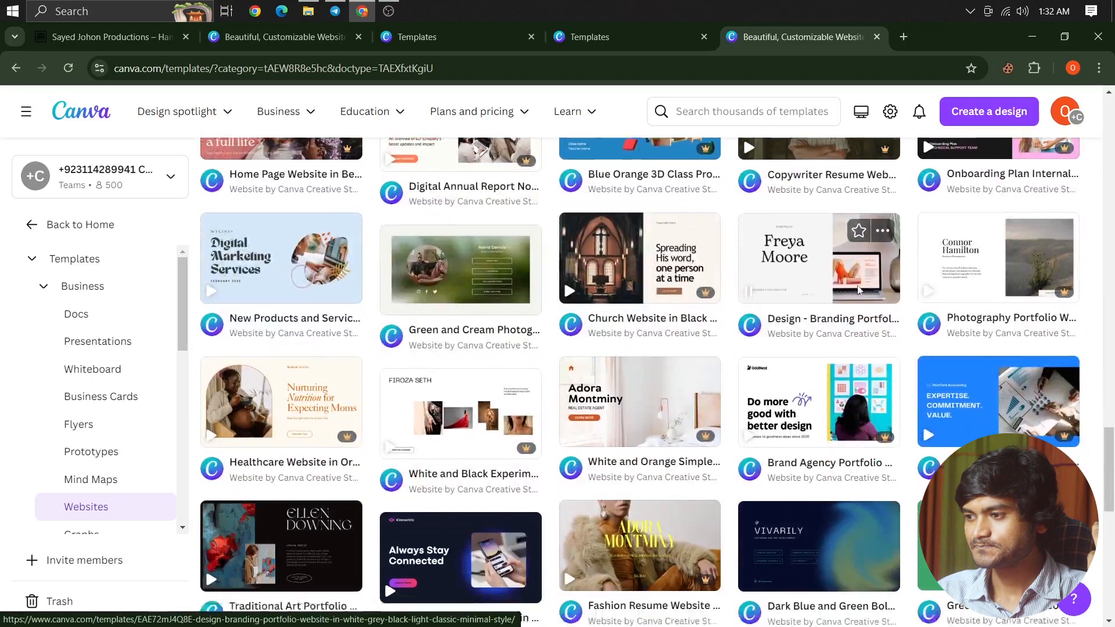
scroll(691, 254, "down", 5)
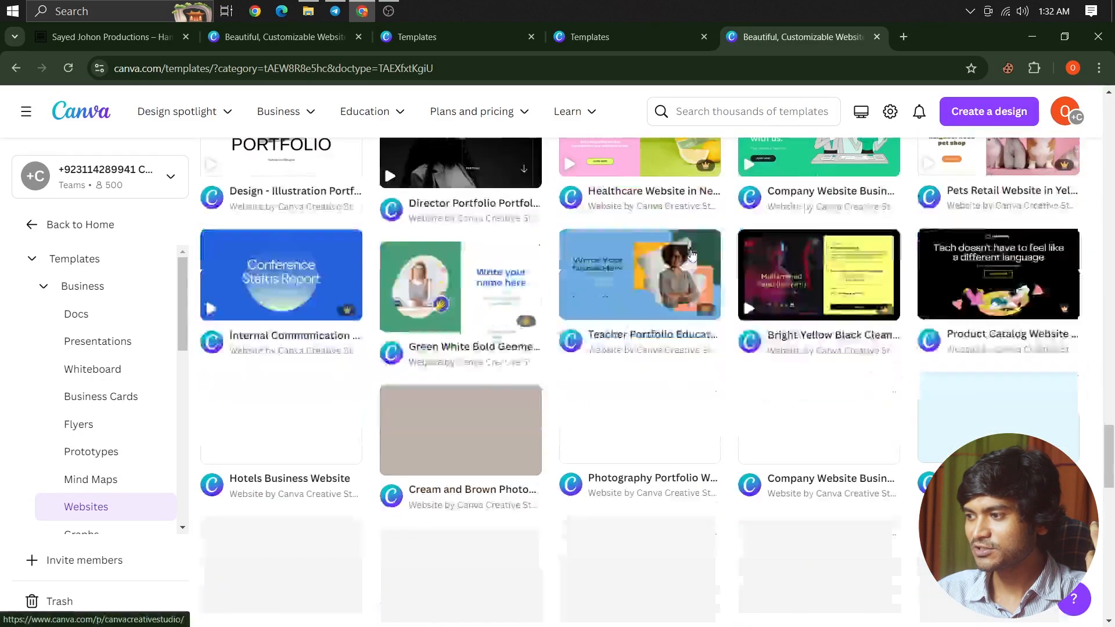
scroll(691, 254, "down", 5)
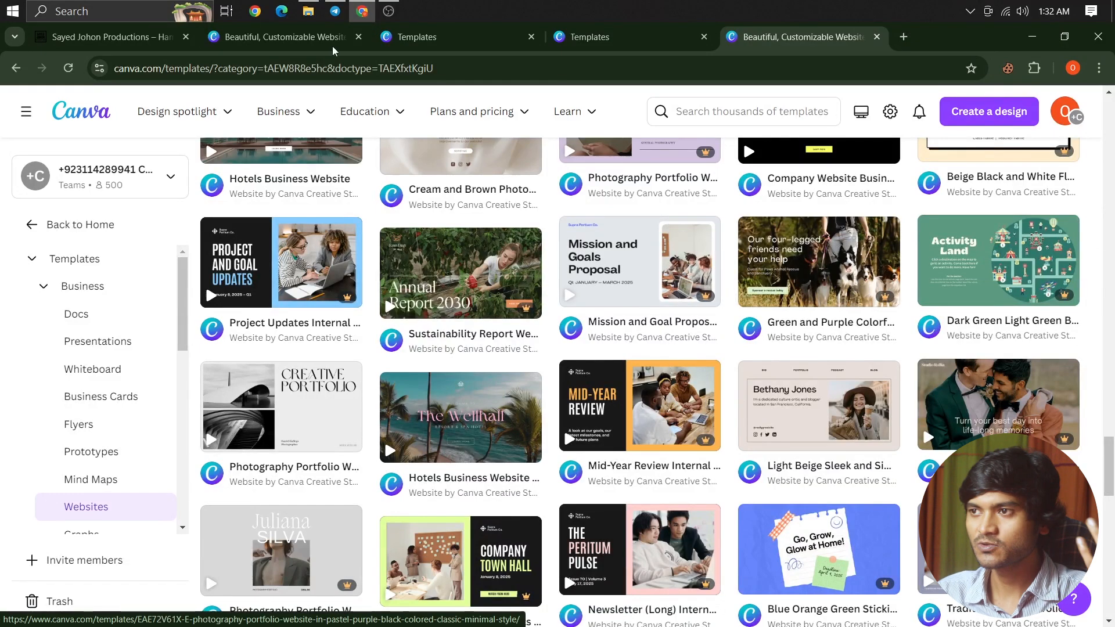
Step: Review the already opened Food and Restaurant Service and Blue Orange Objects Education templates, and preview the Mission and Goal Proposal template
left_click(287, 40)
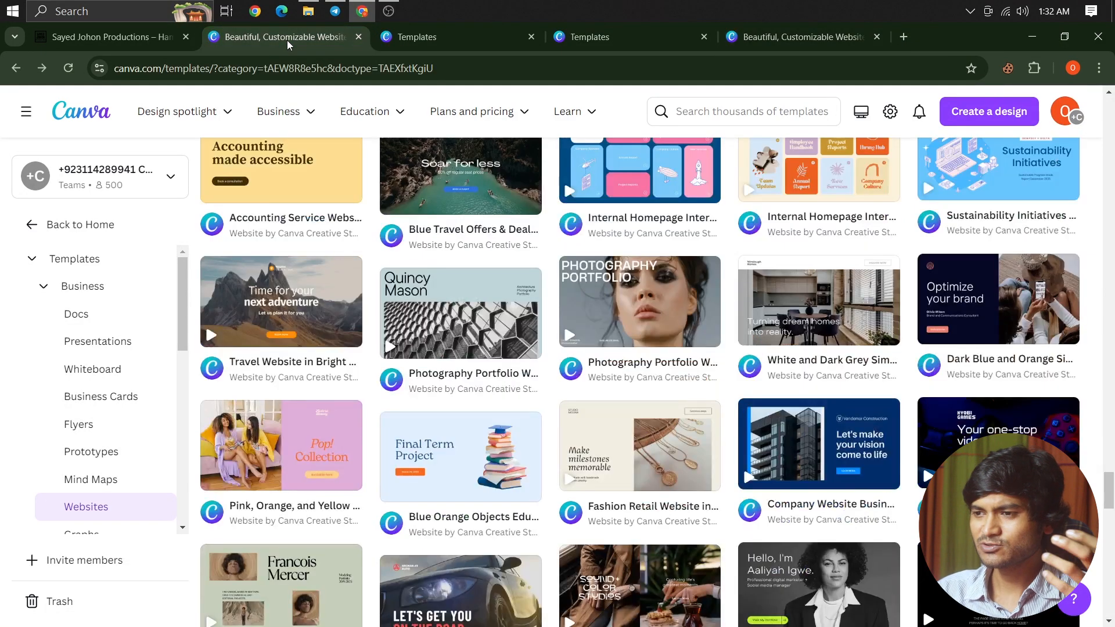
left_click(407, 37)
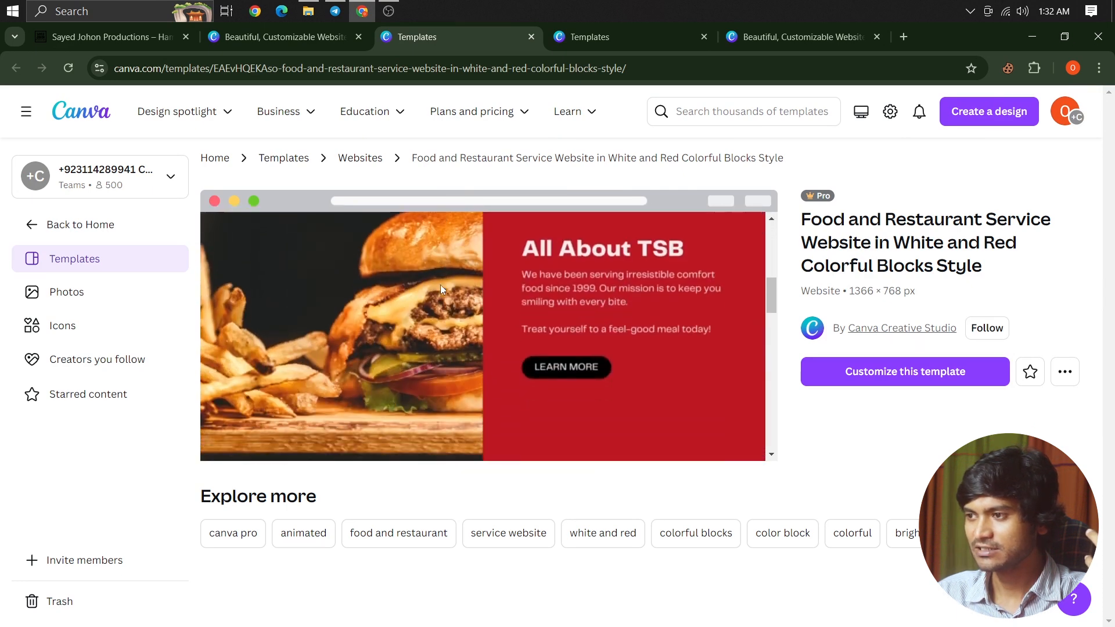
left_click(586, 38)
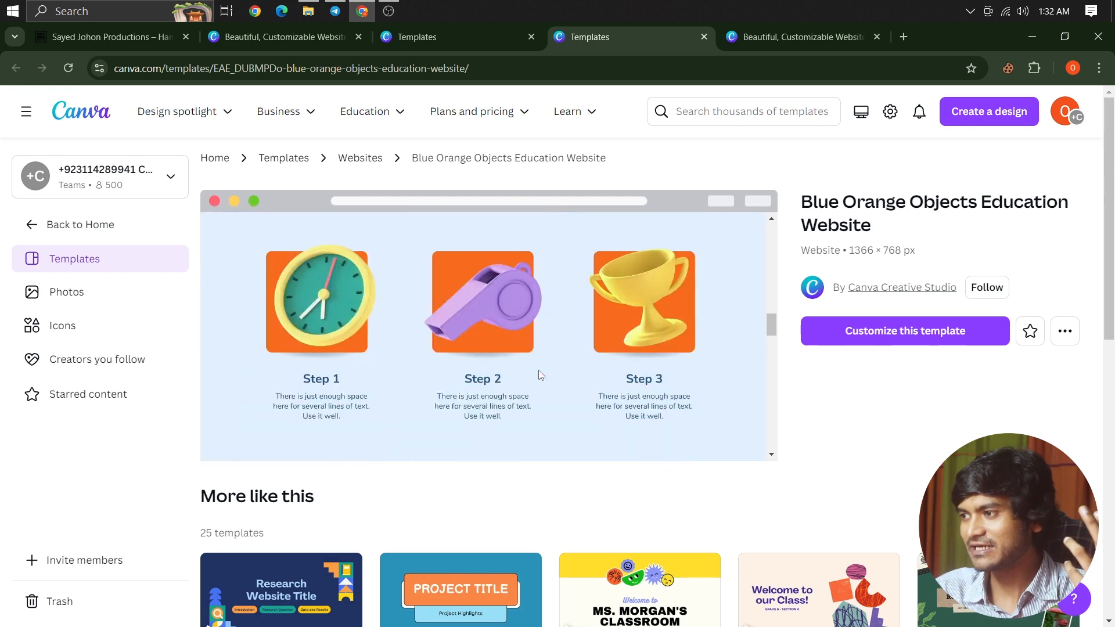
left_click(775, 38)
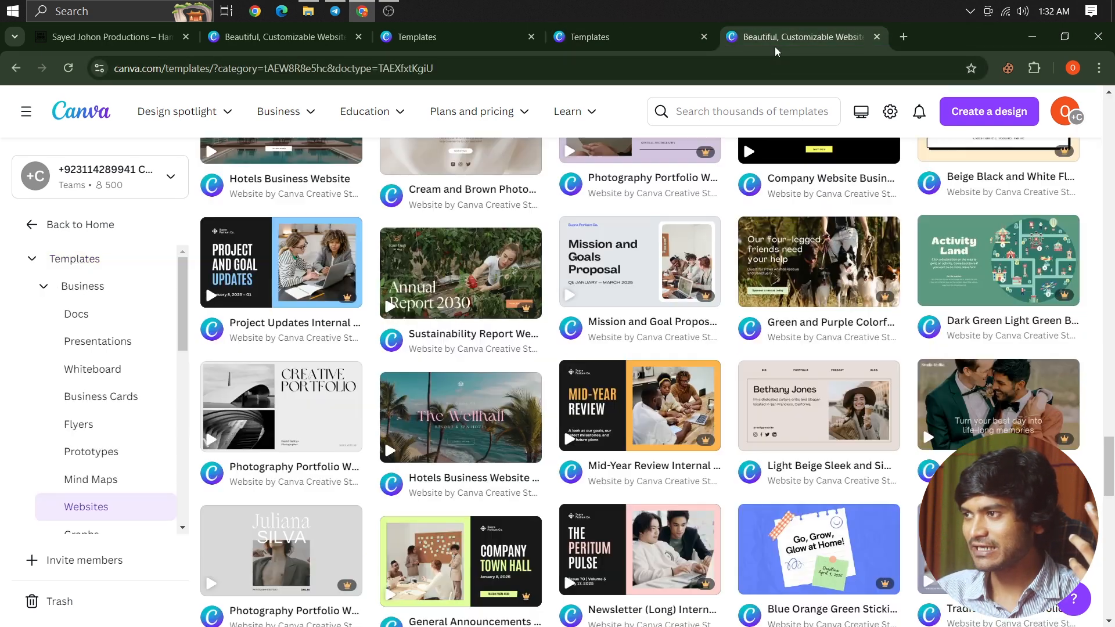
left_click(633, 277)
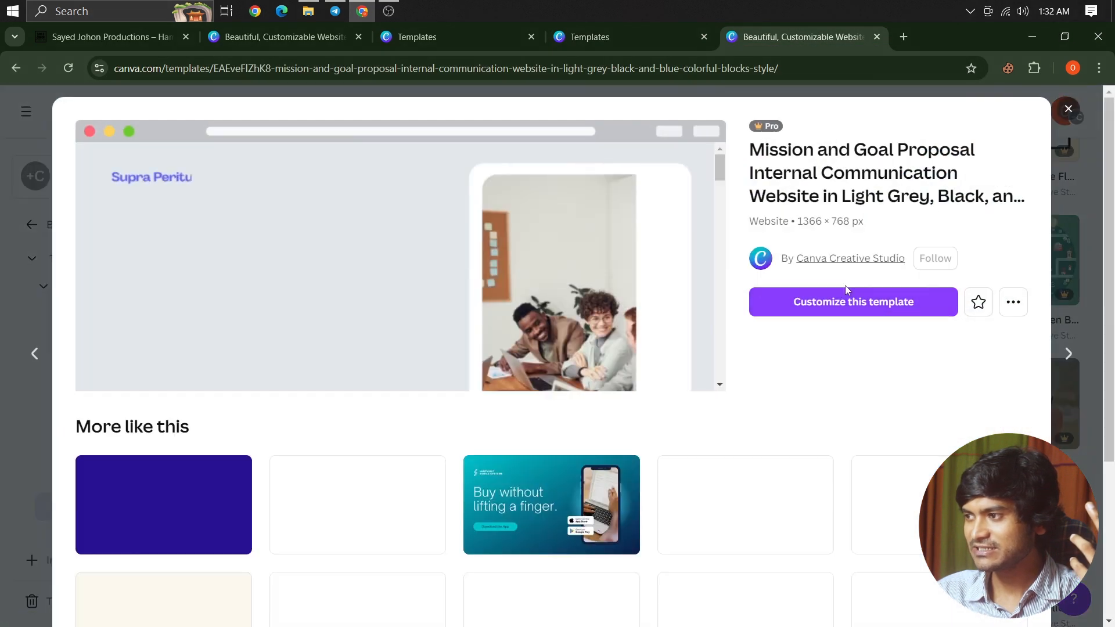
Step: Return to the Blue Orange Objects Education Website template and open it in the editor for customizing
key("ctrl+shift+Tab")
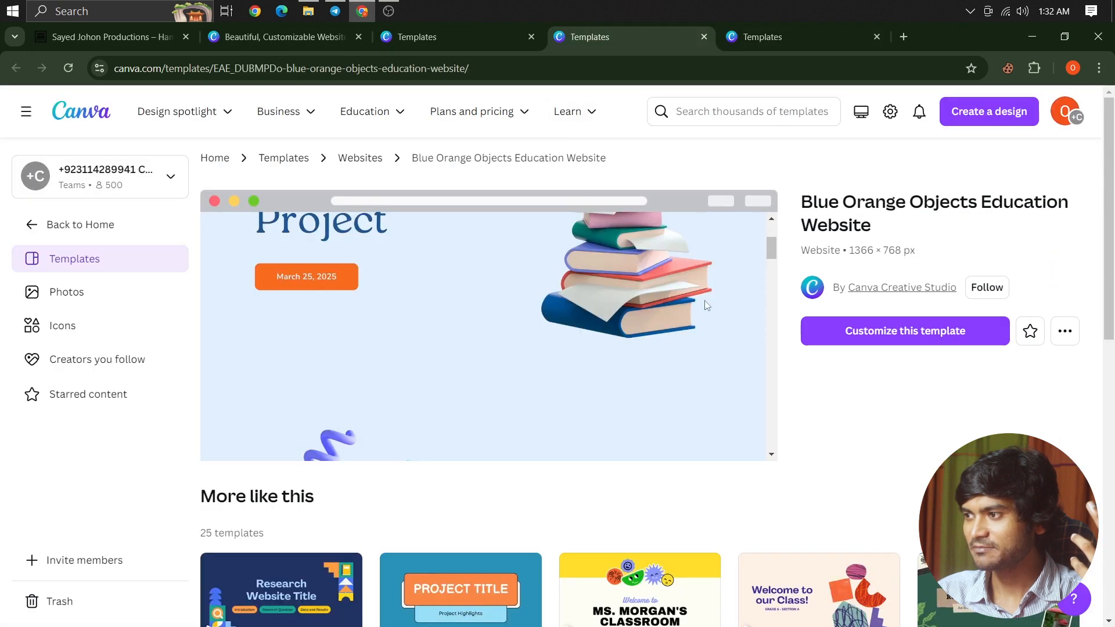
left_click(839, 331)
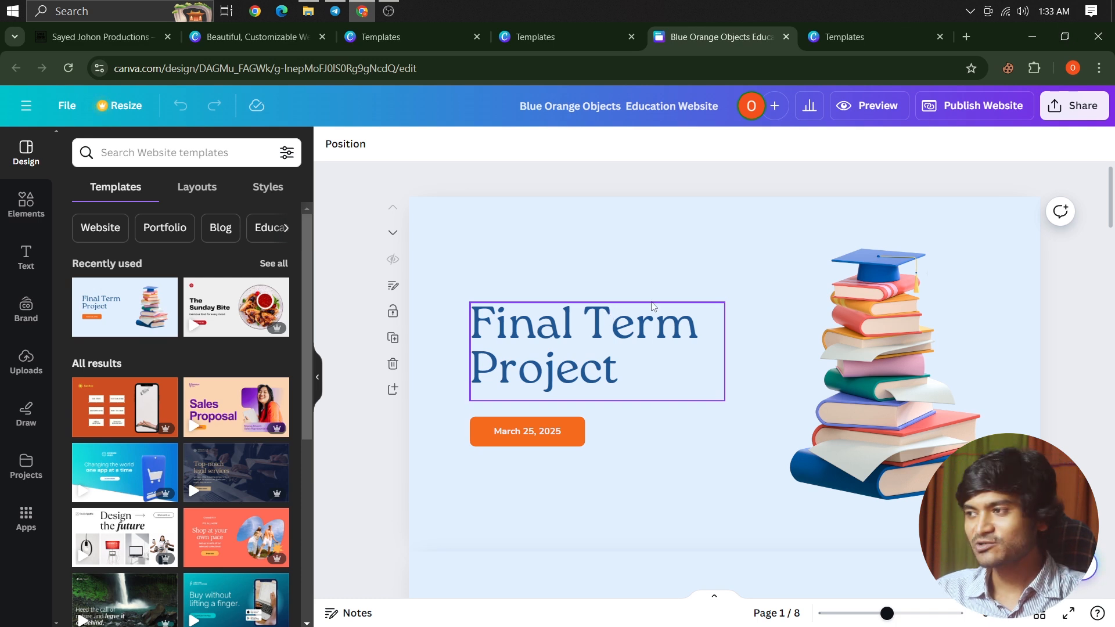
Step: Select the grouped graduation cap and book stack graphic on the first page and shift it slightly downward
left_click(622, 349)
left_click(835, 359)
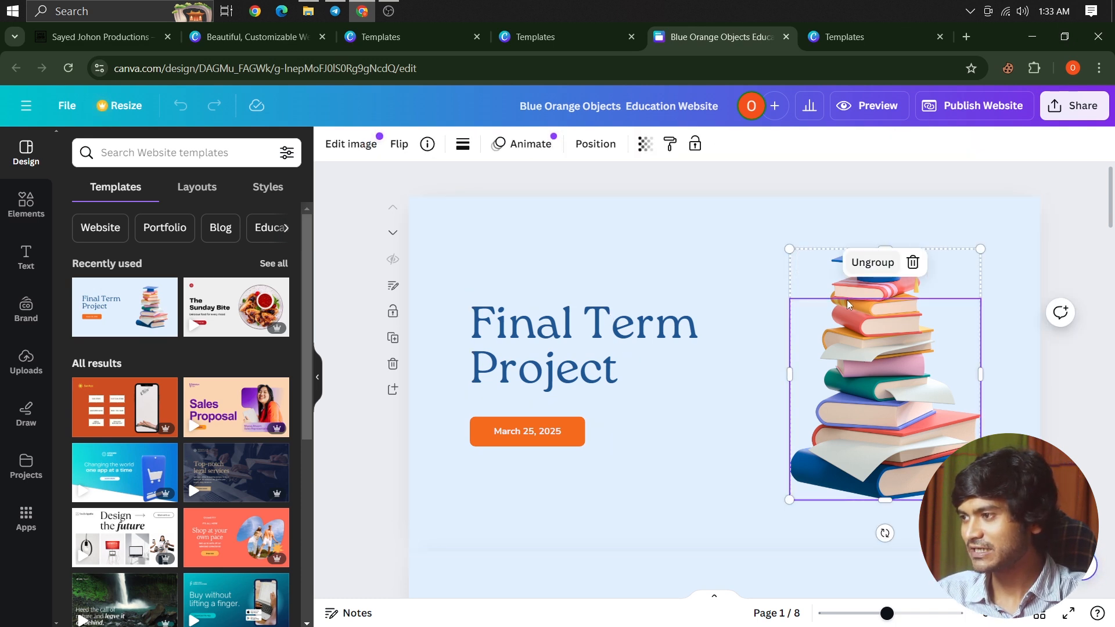
left_click_drag(881, 284, 883, 293)
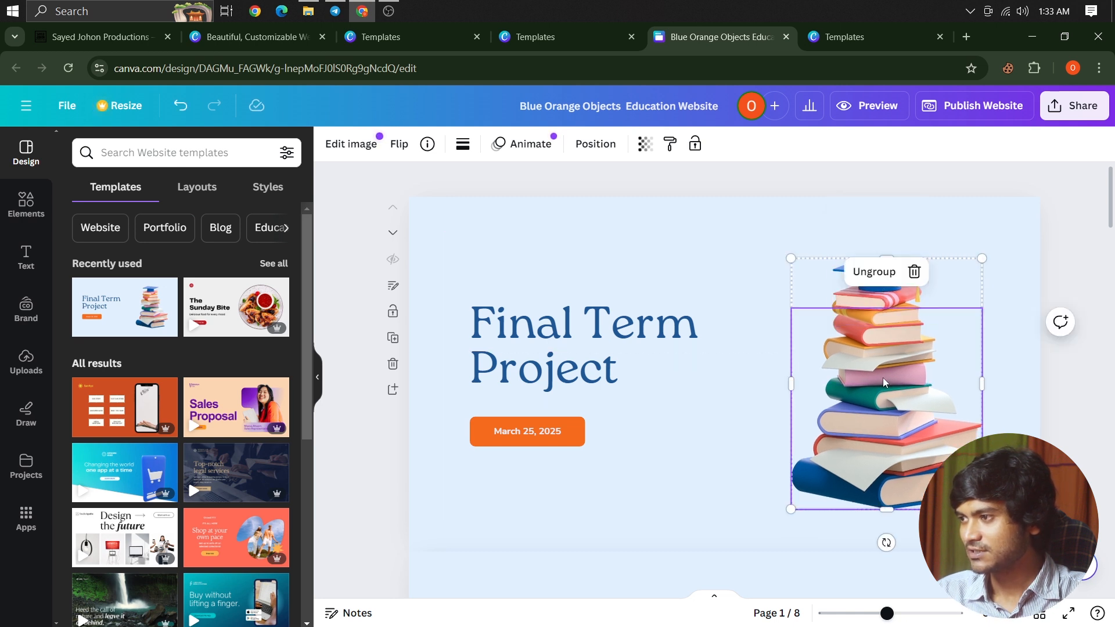
Step: Upload Aesthetic Phone Mockup Instagram Post (2).png from the Telegram Desktop folder and replace the large lower book stack image with it
mouse_move(307, 17)
left_click(308, 11)
double_click(332, 128)
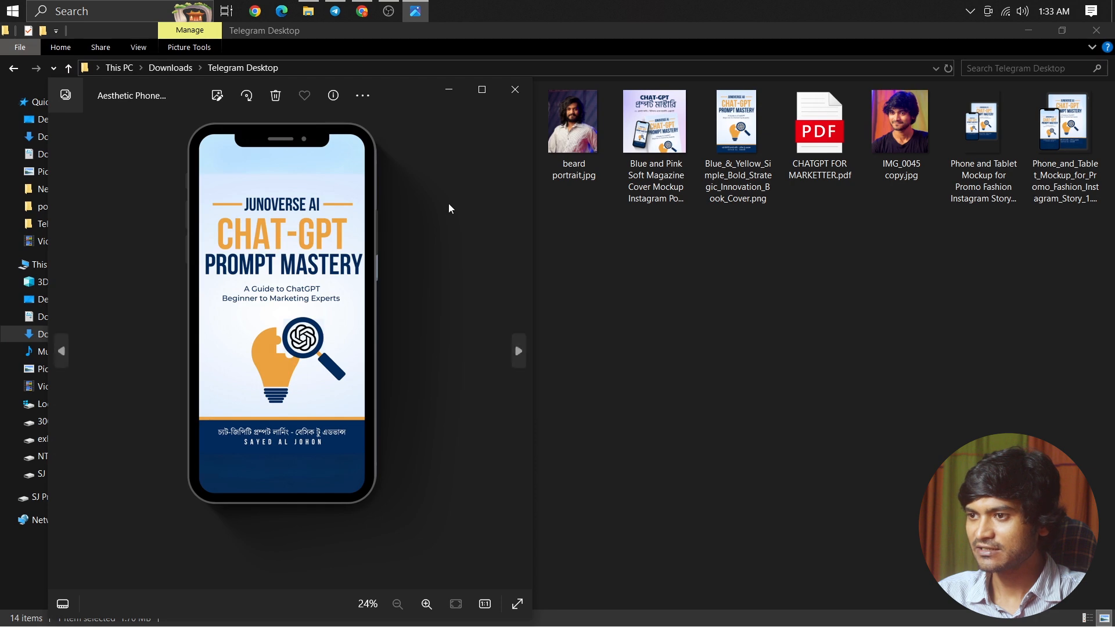
left_click(514, 90)
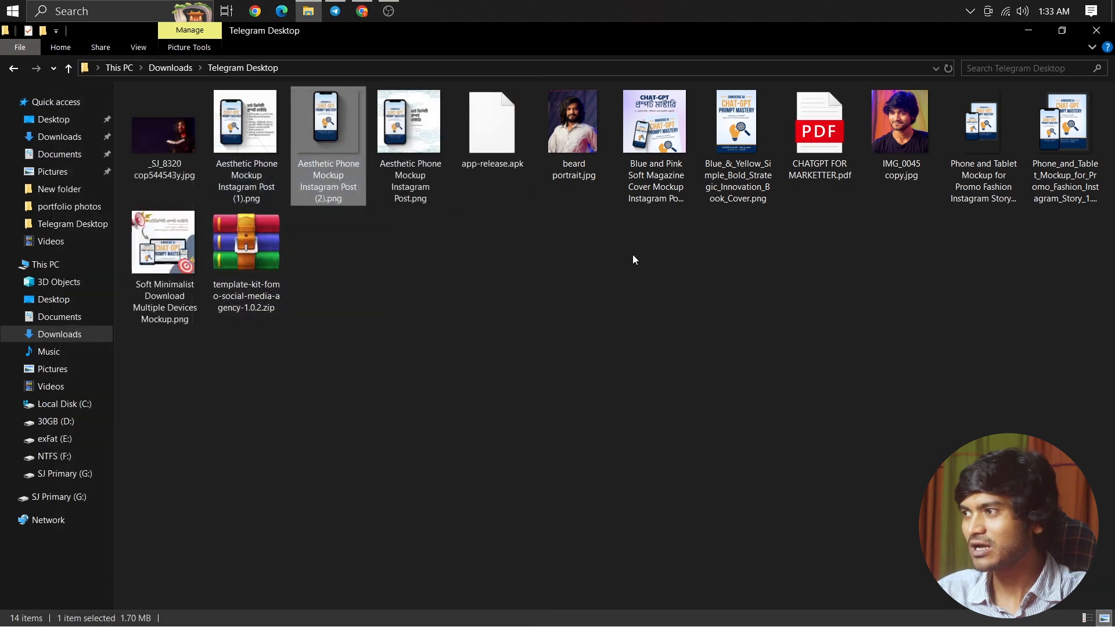
left_click_drag(335, 135, 190, 353)
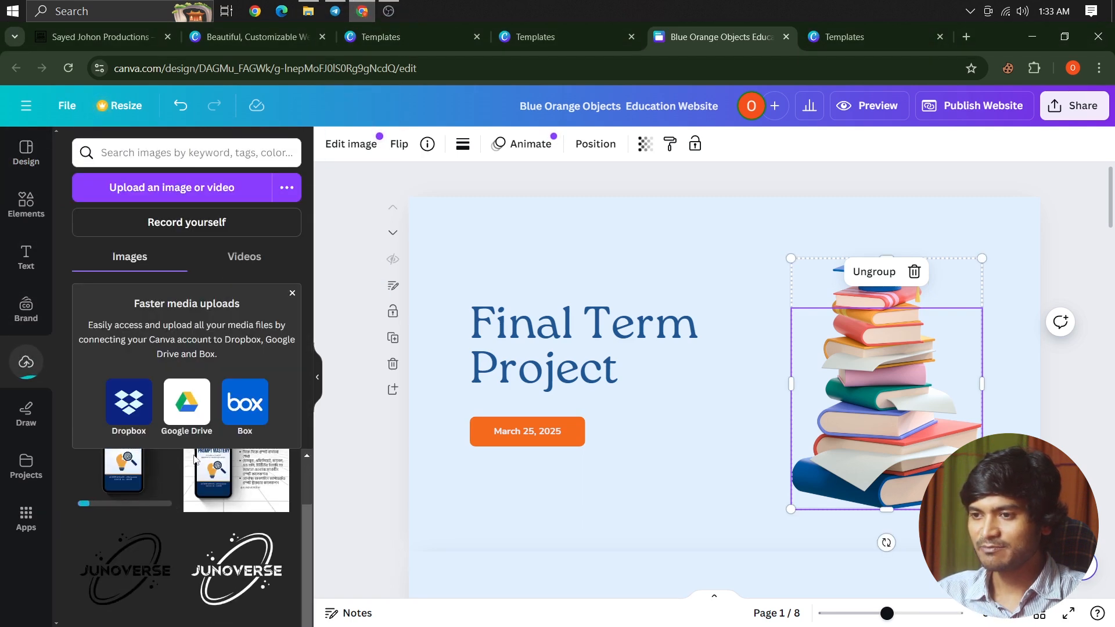
scroll(254, 516, "up", 1)
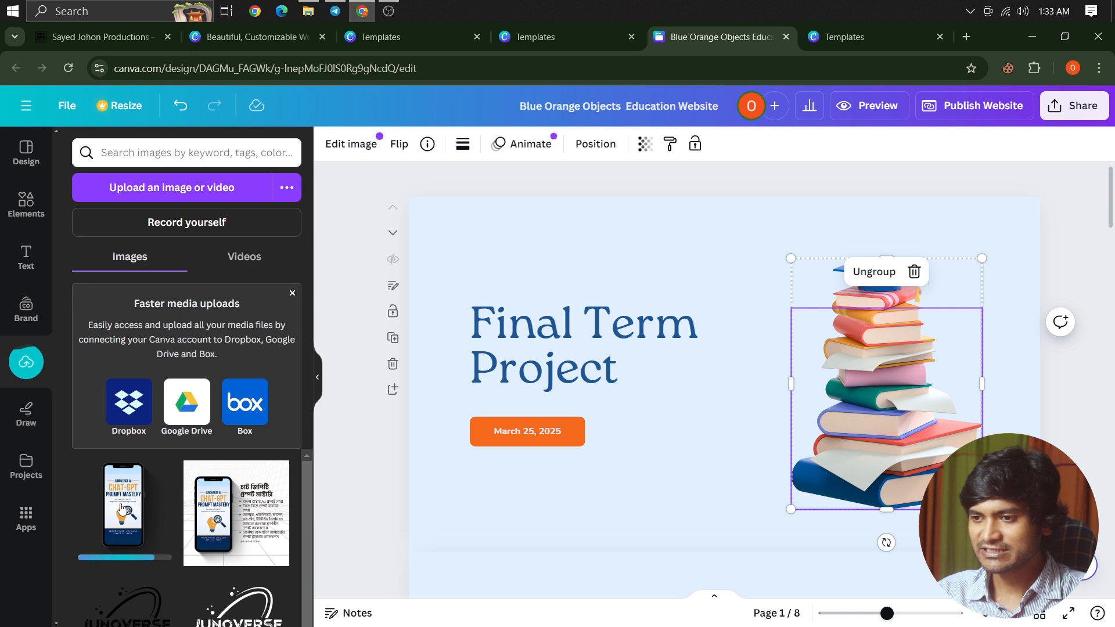
left_click_drag(116, 505, 878, 402)
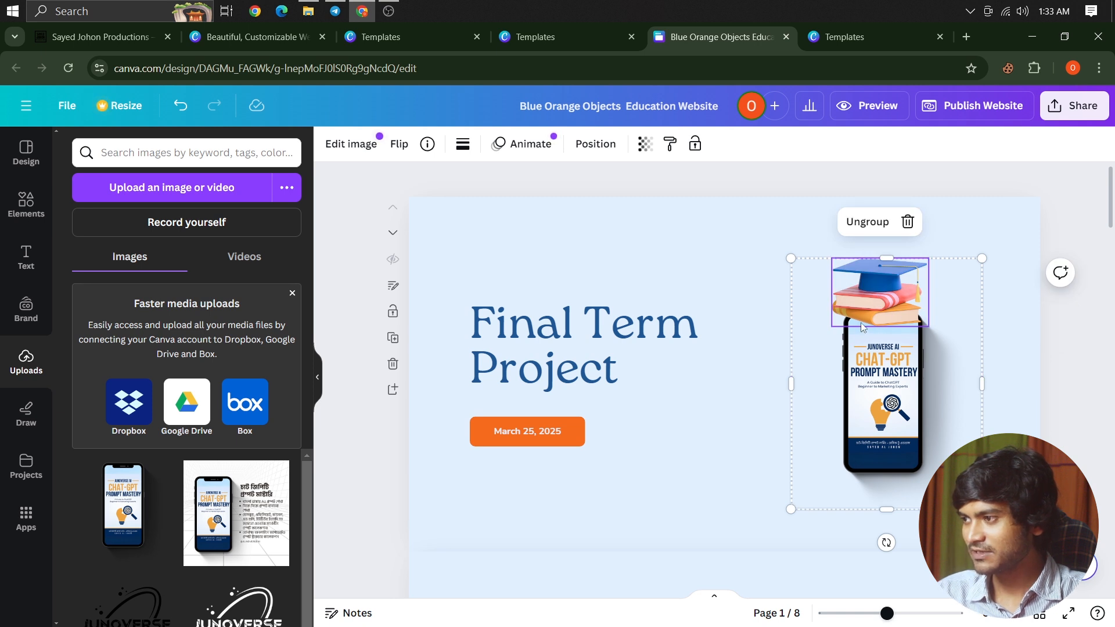
Step: Ungroup the hero graphic, shrink the graduation cap and books image, and place it just above the phone mockup
right_click(897, 294)
left_click(865, 226)
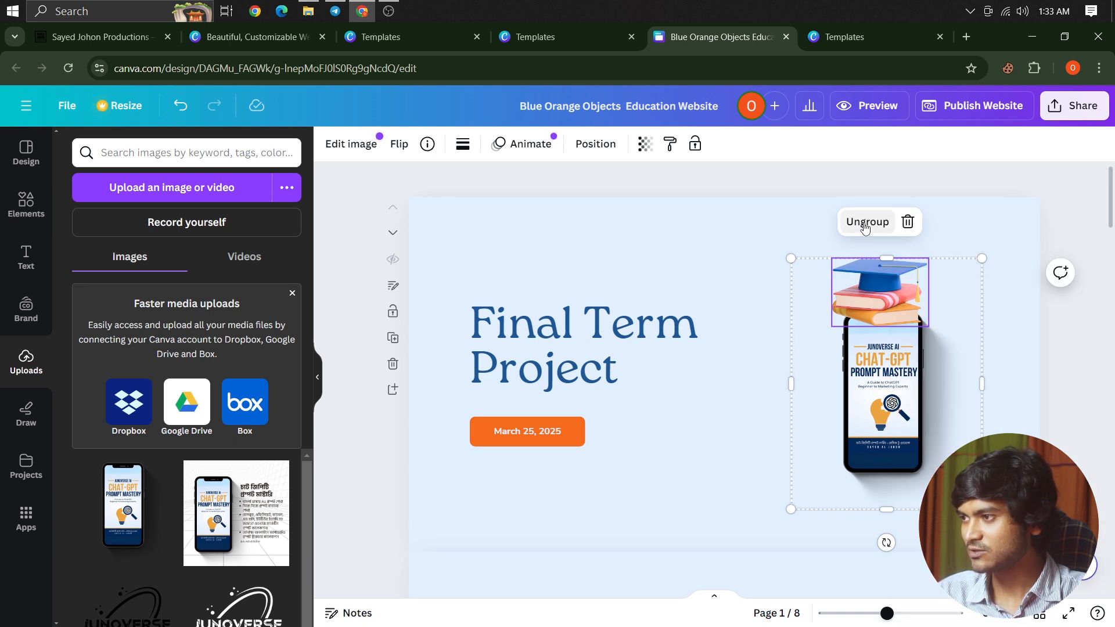
left_click(866, 223)
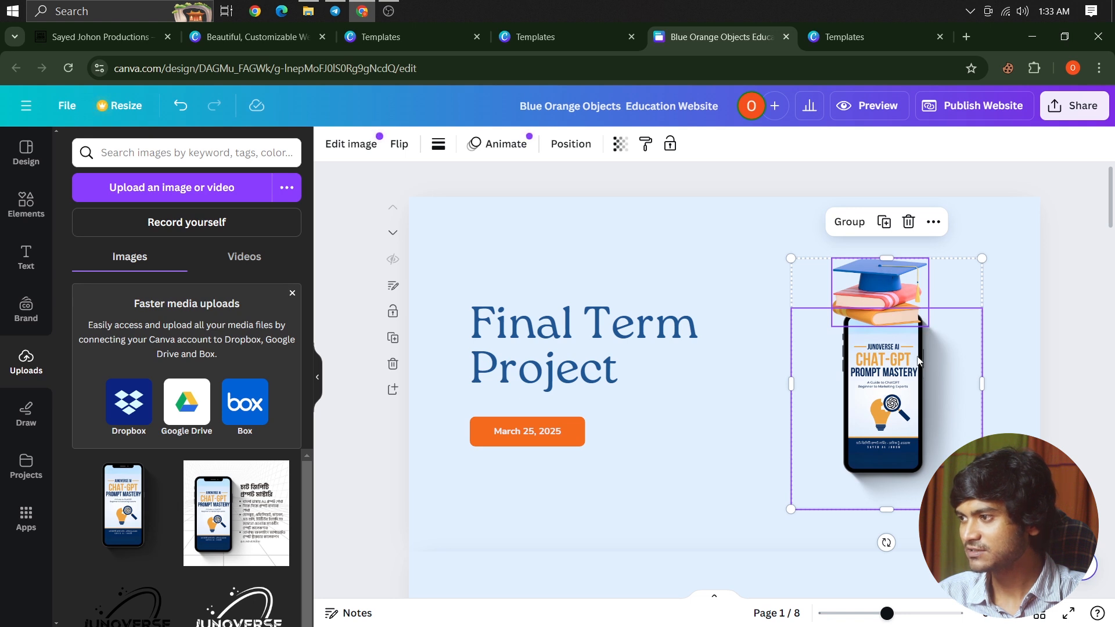
left_click(995, 337)
left_click(883, 279)
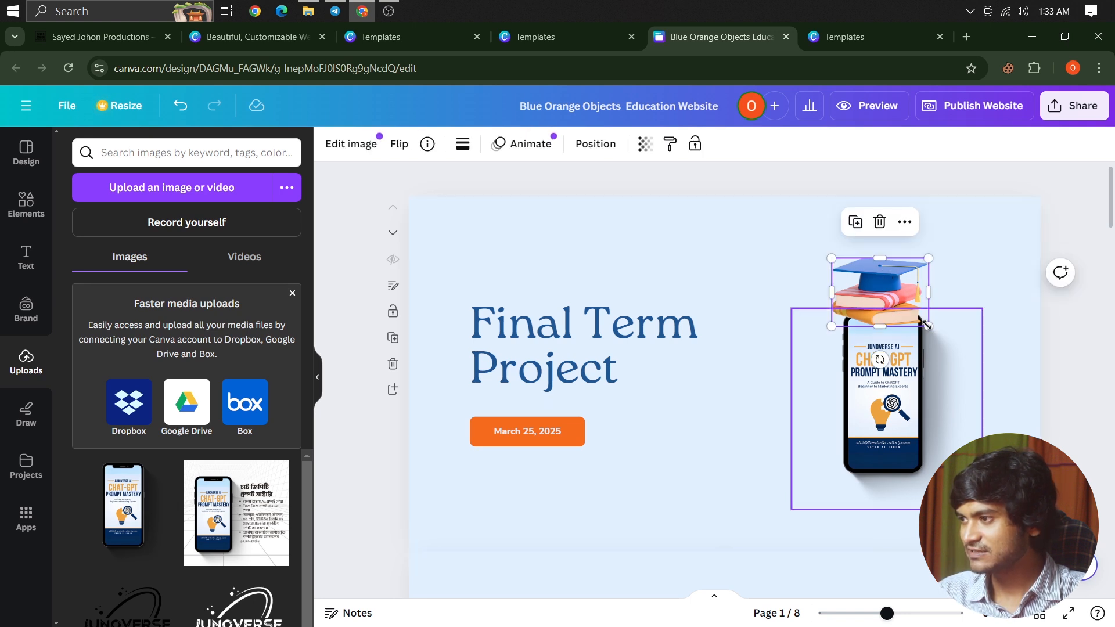
left_click_drag(929, 326, 892, 272)
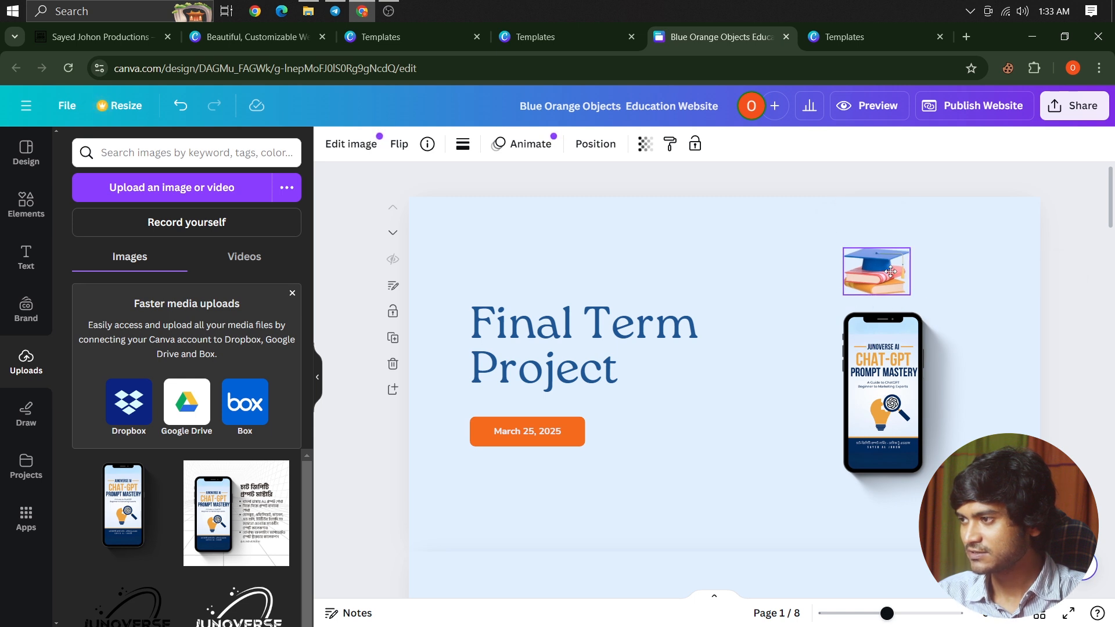
Step: Enlarge the phone mockup to nearly the full height of the hero section and move the cap and books image to its upper left
left_click(911, 364)
left_click_drag(980, 305, 1059, 225)
left_click_drag(945, 306, 920, 332)
left_click_drag(1033, 253, 1069, 217)
left_click_drag(923, 320, 909, 335)
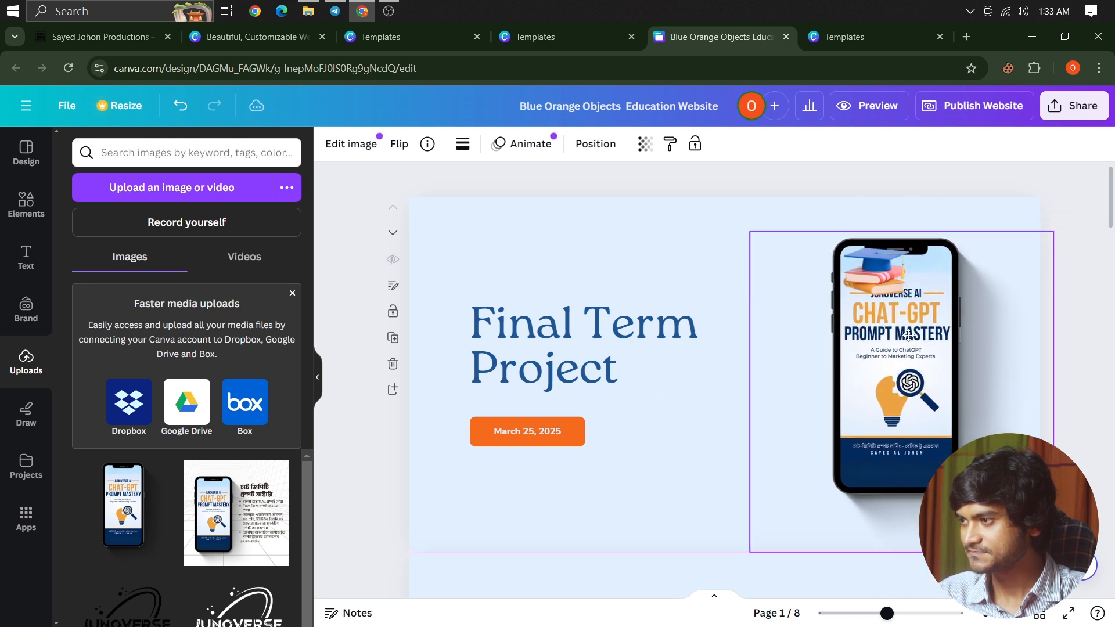
left_click(874, 268)
left_click_drag(874, 268, 771, 280)
Step: Replace the Final Term Project heading with "চ্যটজিপিটি" and "প্রম্পট মাস্টারি" on two lines, widening the text box to fit
left_click(652, 353)
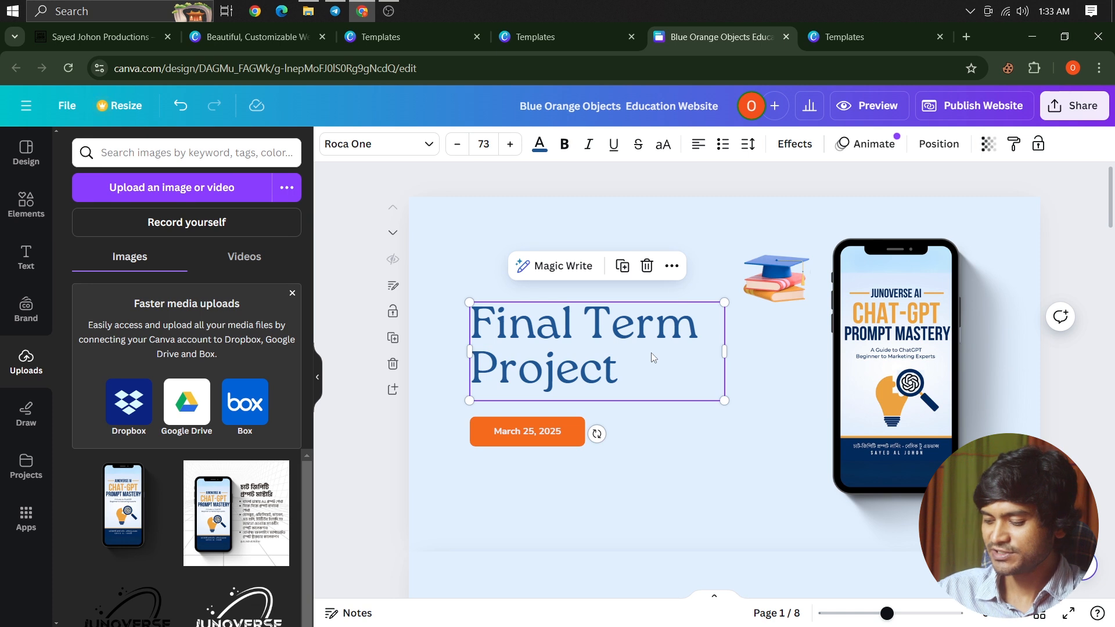
double_click(579, 328)
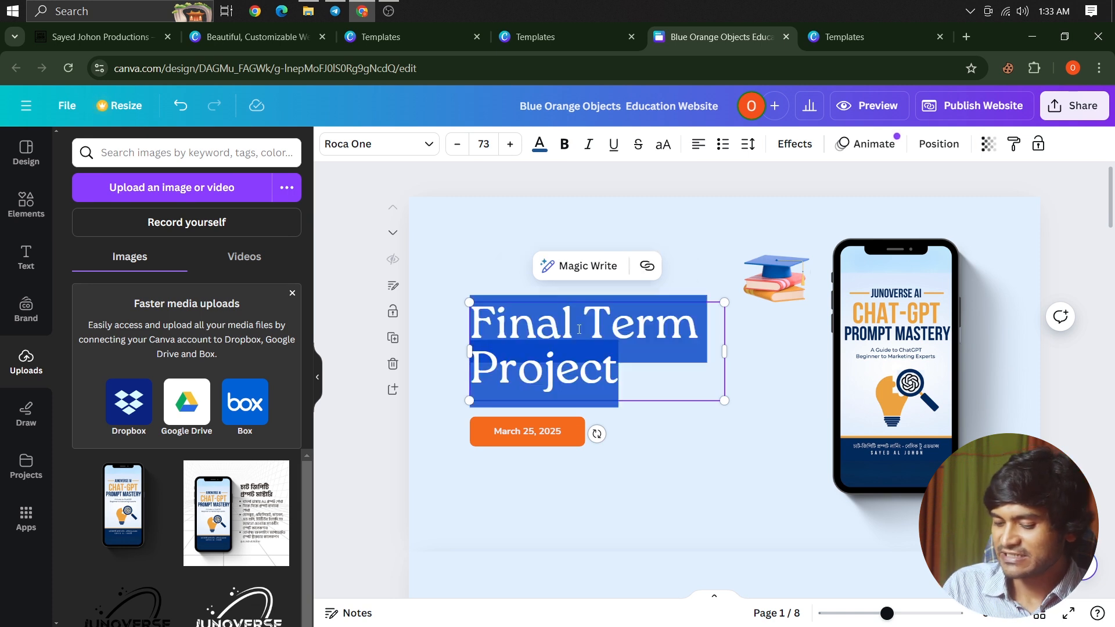
type("cyTo")
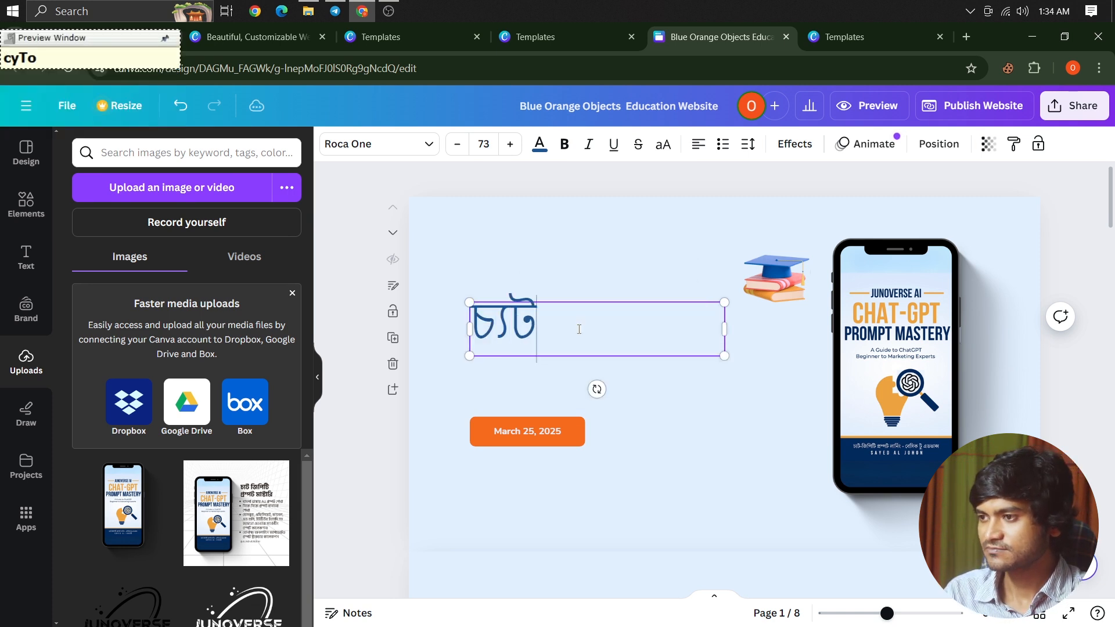
type("jipiTi")
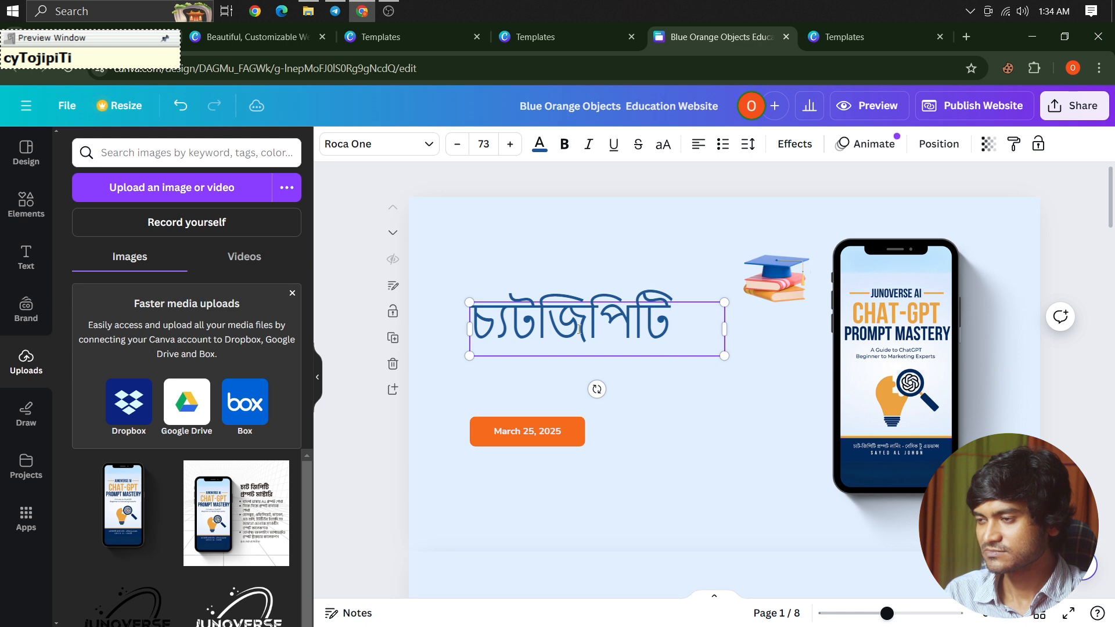
key("Return")
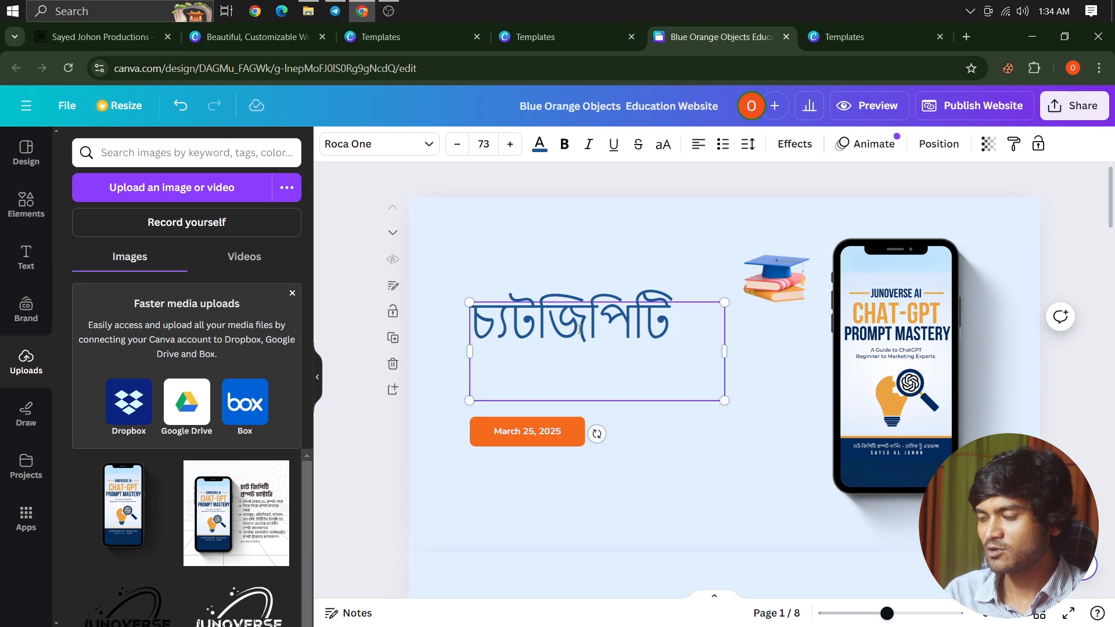
type("prompT m")
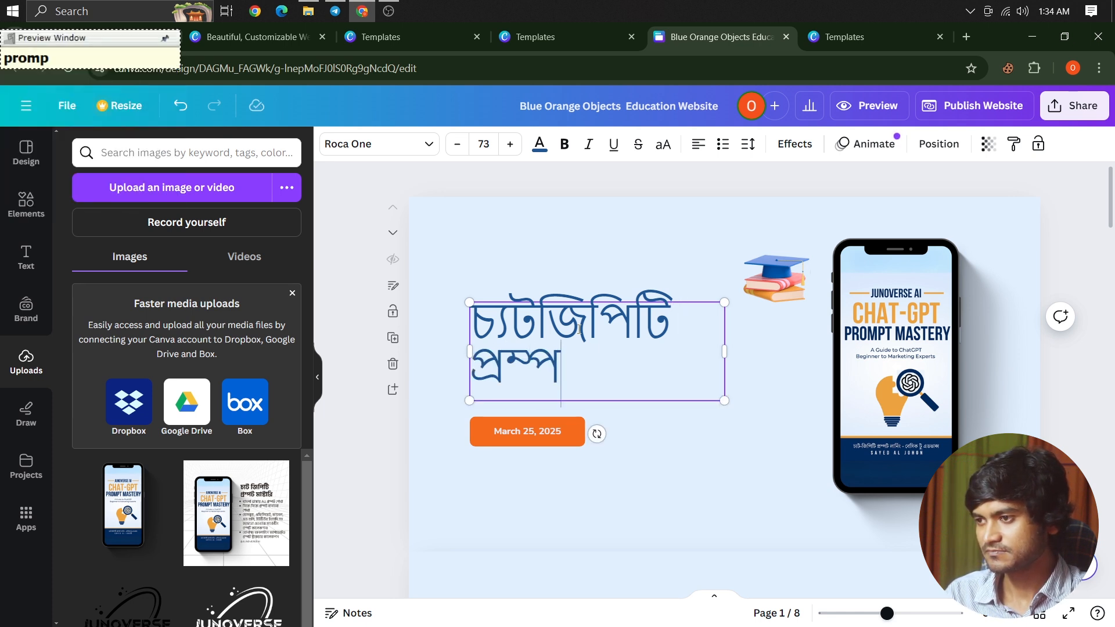
type("Tari")
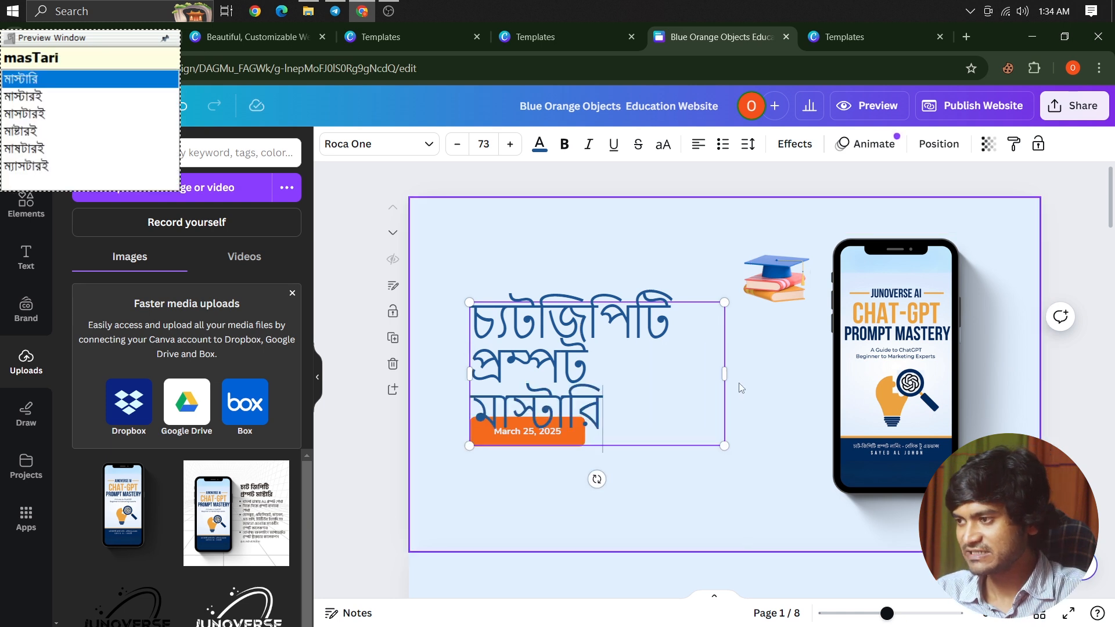
left_click_drag(724, 374, 761, 373)
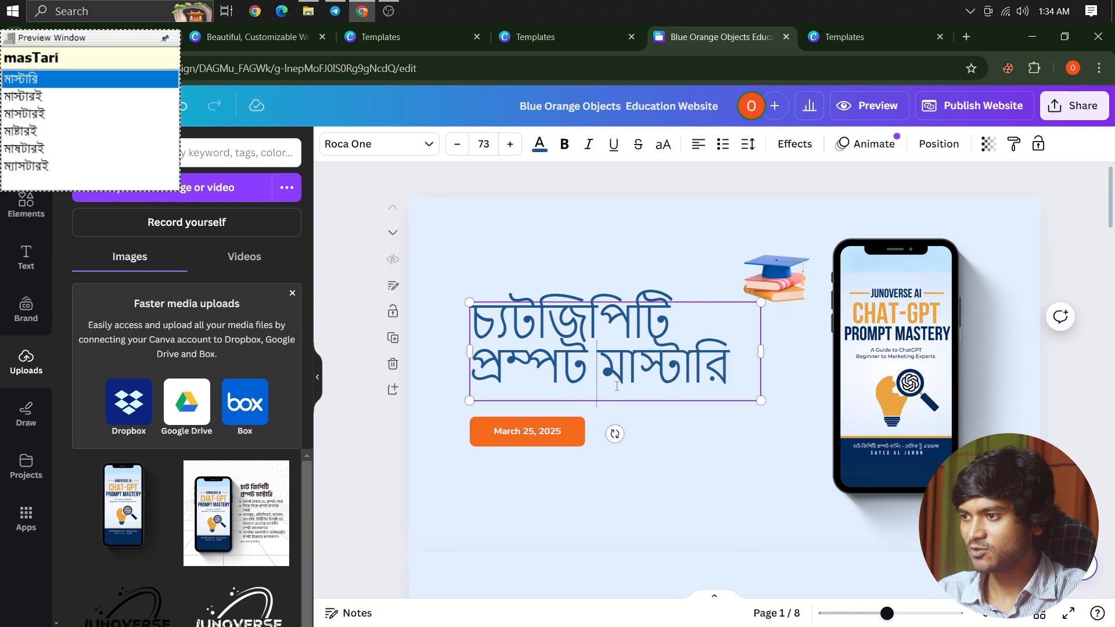
Step: Open the font choices for the new heading and filter them to Bengali fonts
left_click(665, 381)
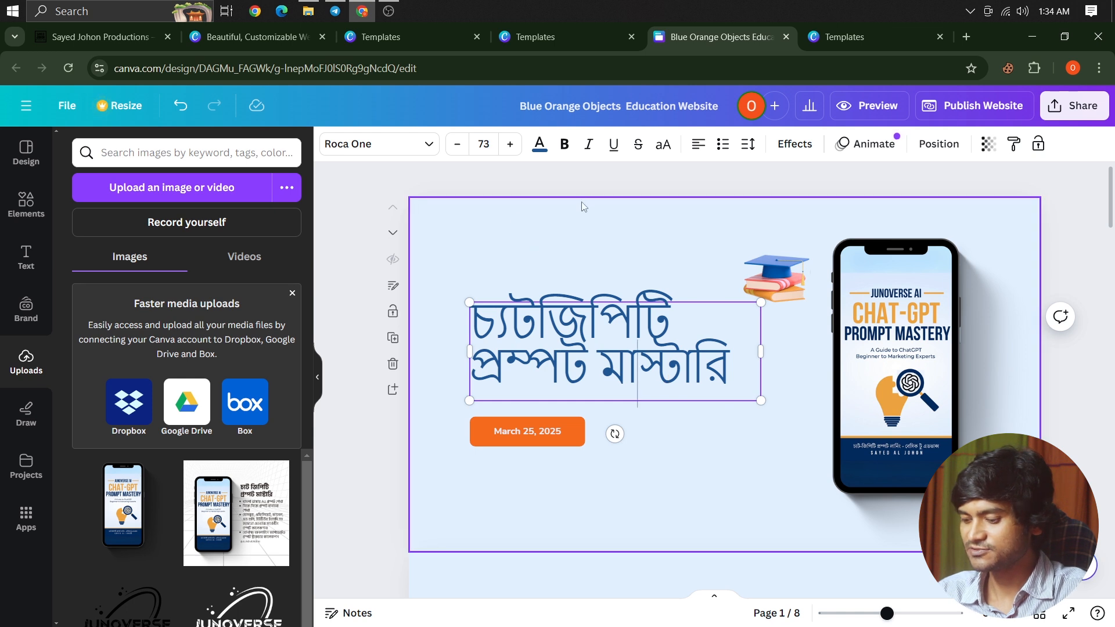
left_click(407, 146)
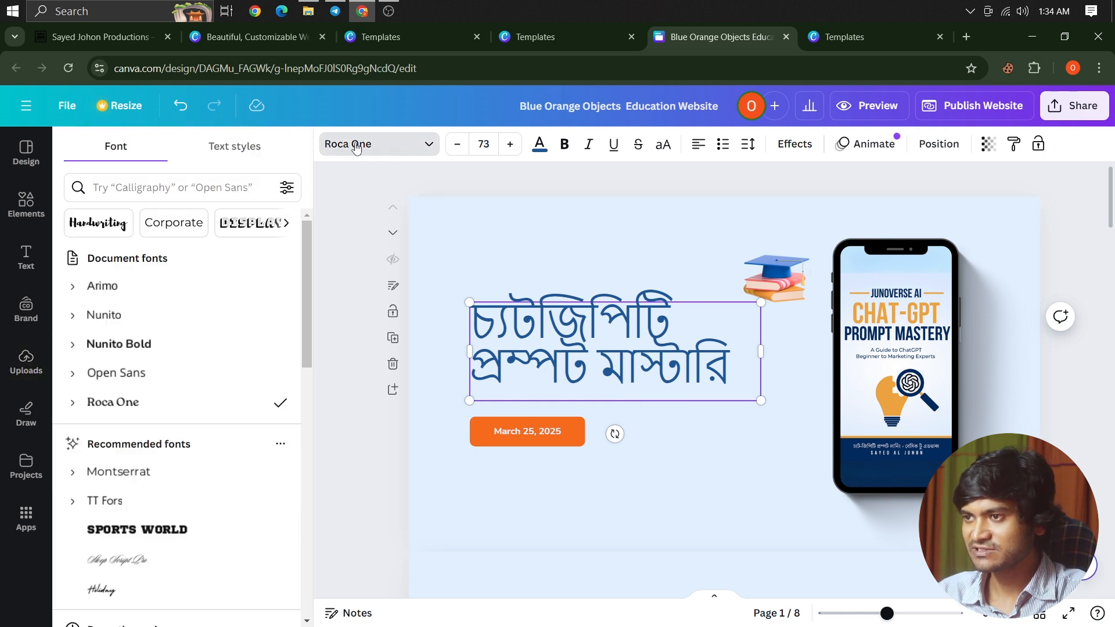
left_click(194, 187)
type("b")
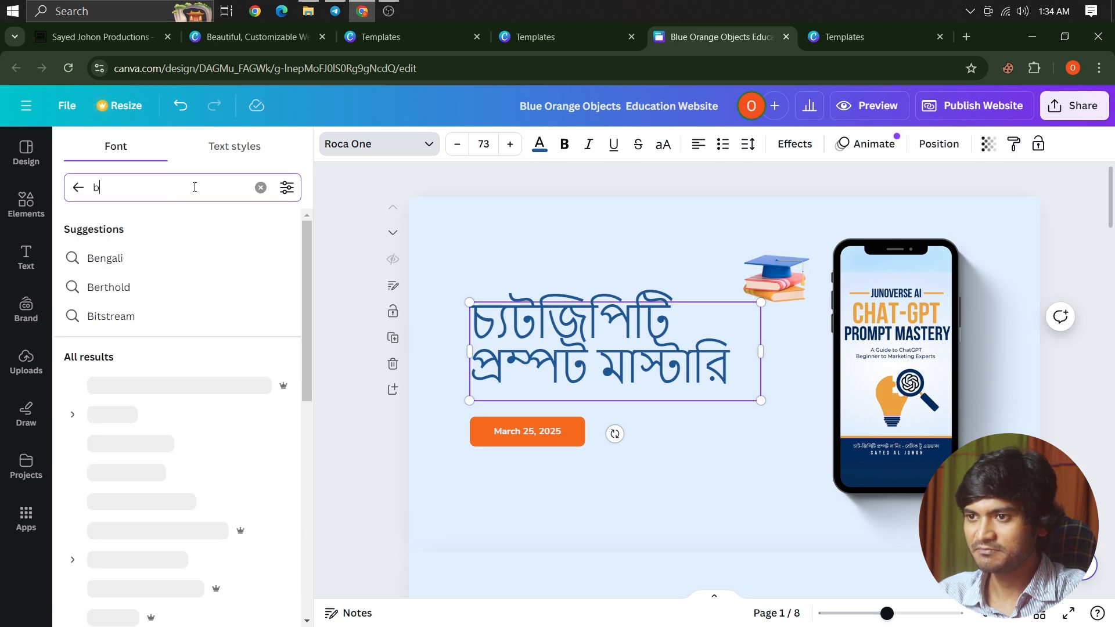
left_click(95, 265)
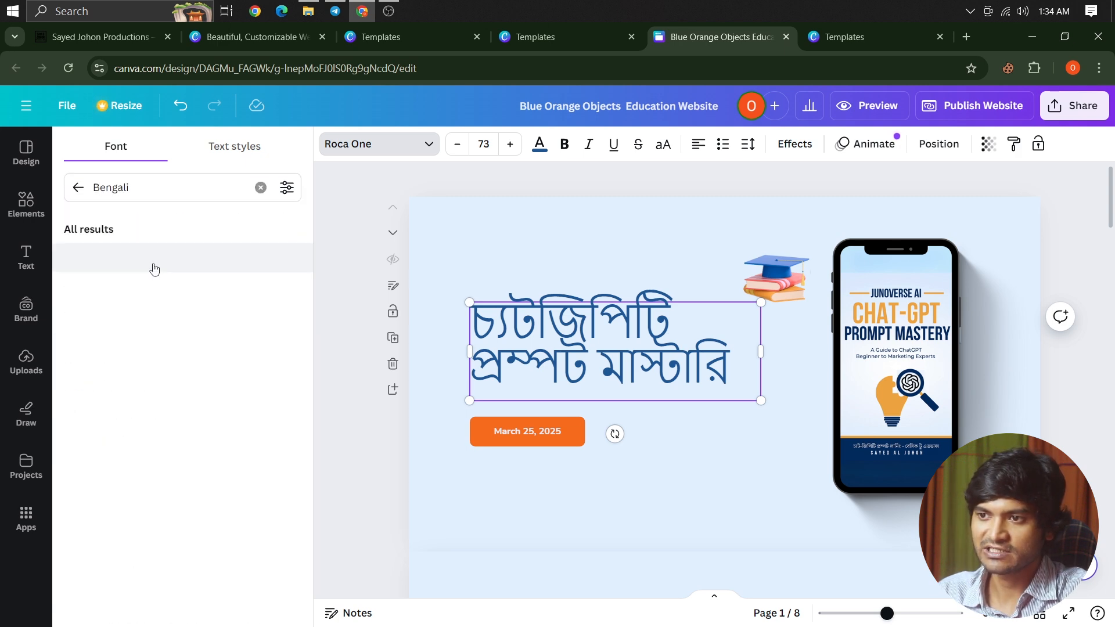
scroll(192, 325, "down", 10)
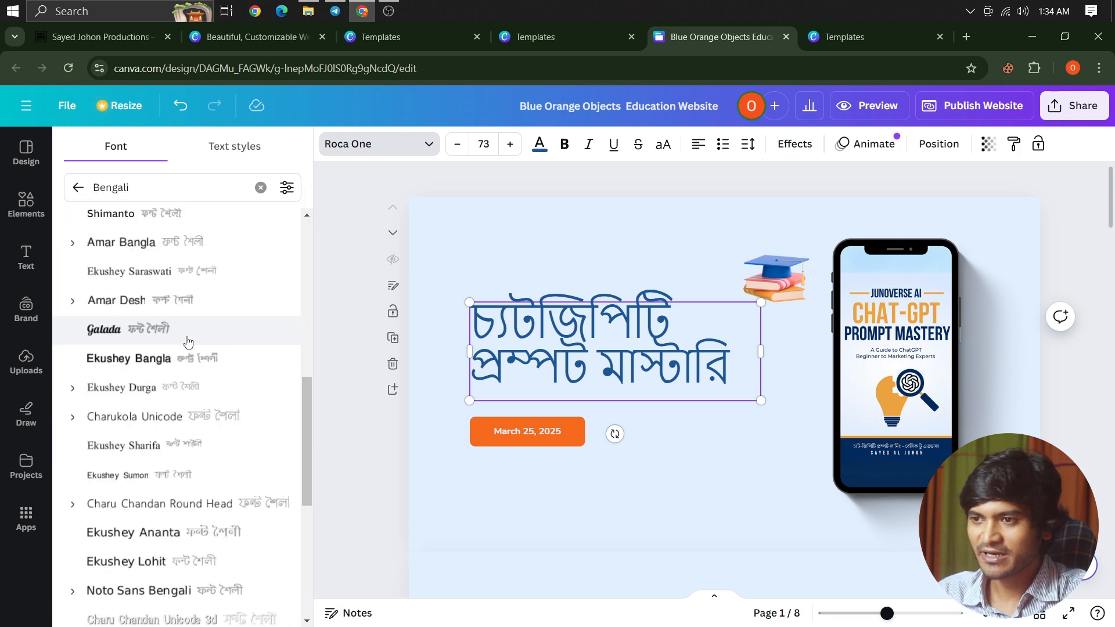
Step: Try Ekushey Bangla on the heading's second line, and Galada and Baloo Da on the whole heading
left_click(209, 359)
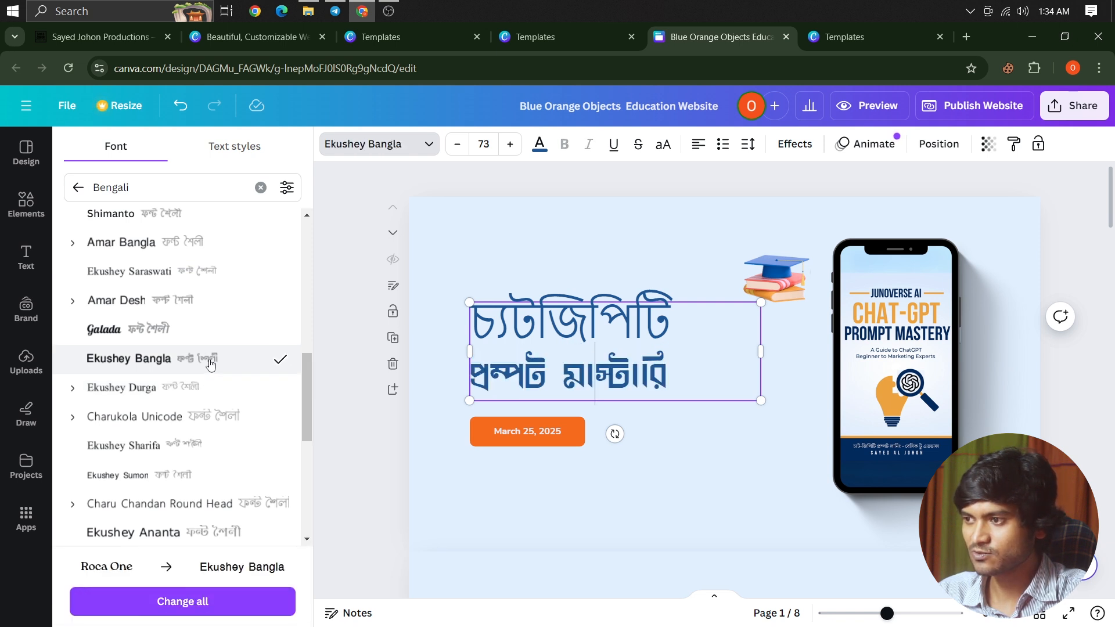
key("ctrl+a")
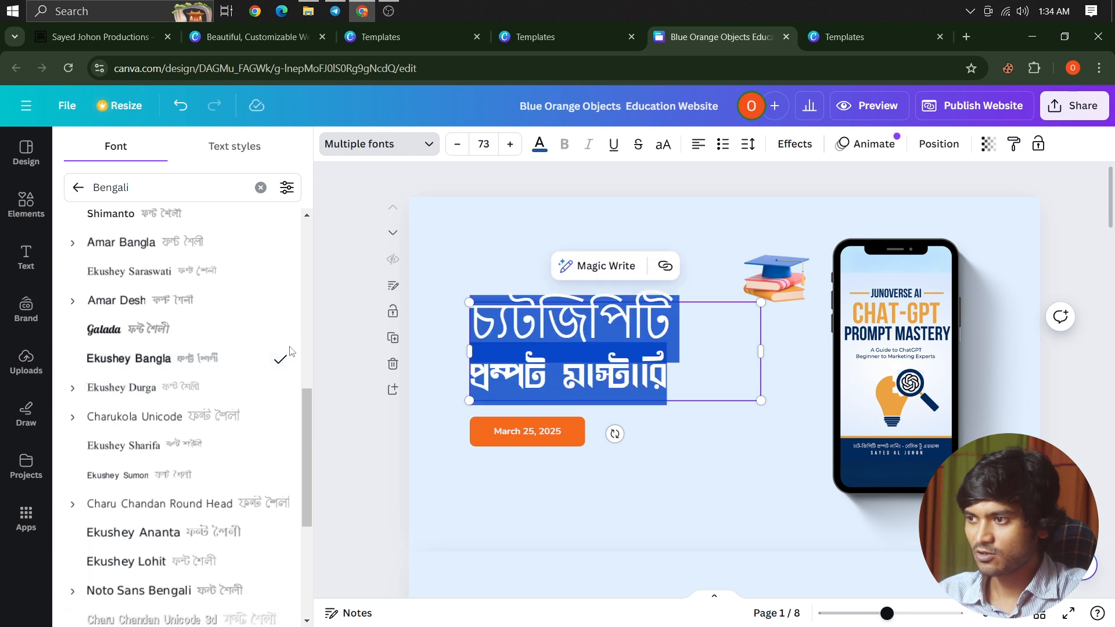
left_click(200, 340)
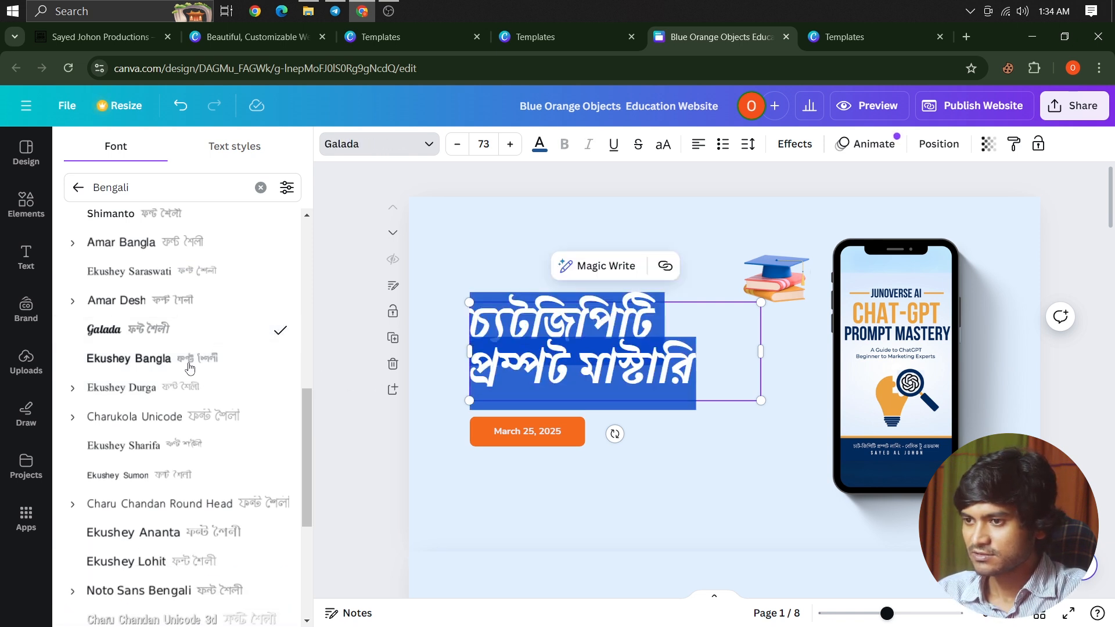
scroll(178, 382, "down", 5)
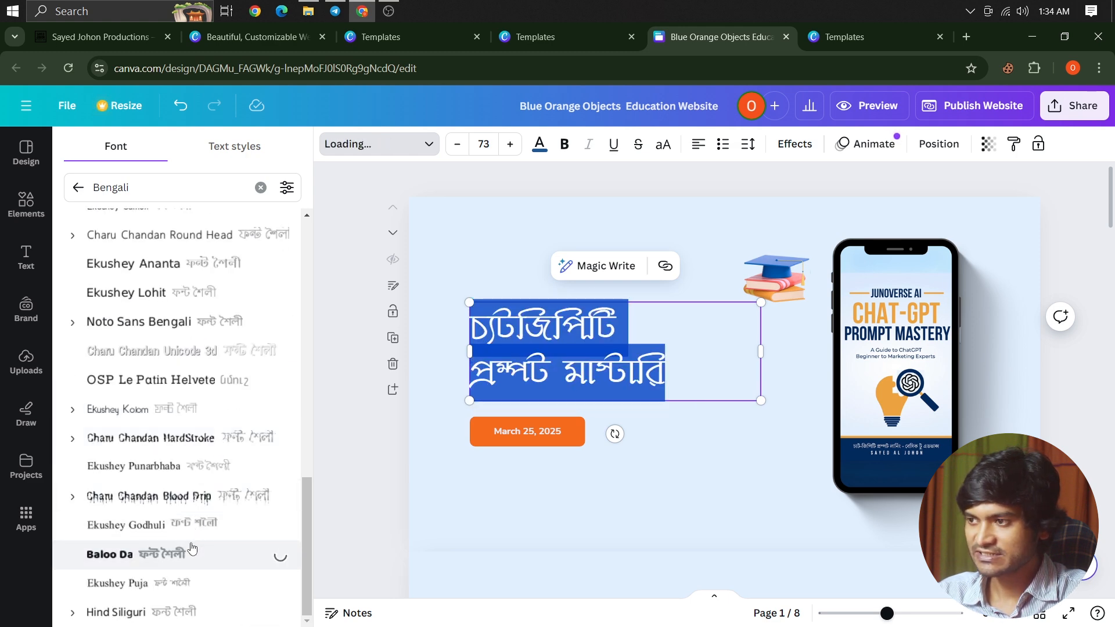
scroll(186, 488, "up", 4)
left_click(726, 365)
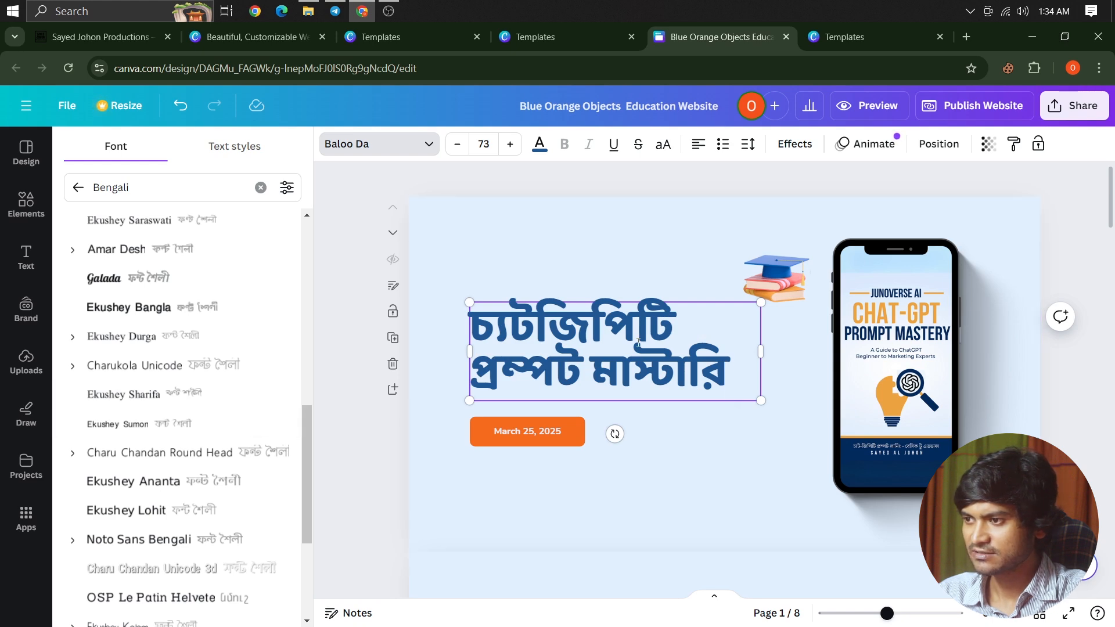
Step: Try Ben Sen Handwriting on the whole heading and set its font to Noto Serif Bengali
key("ctrl+a")
scroll(249, 341, "up", 8)
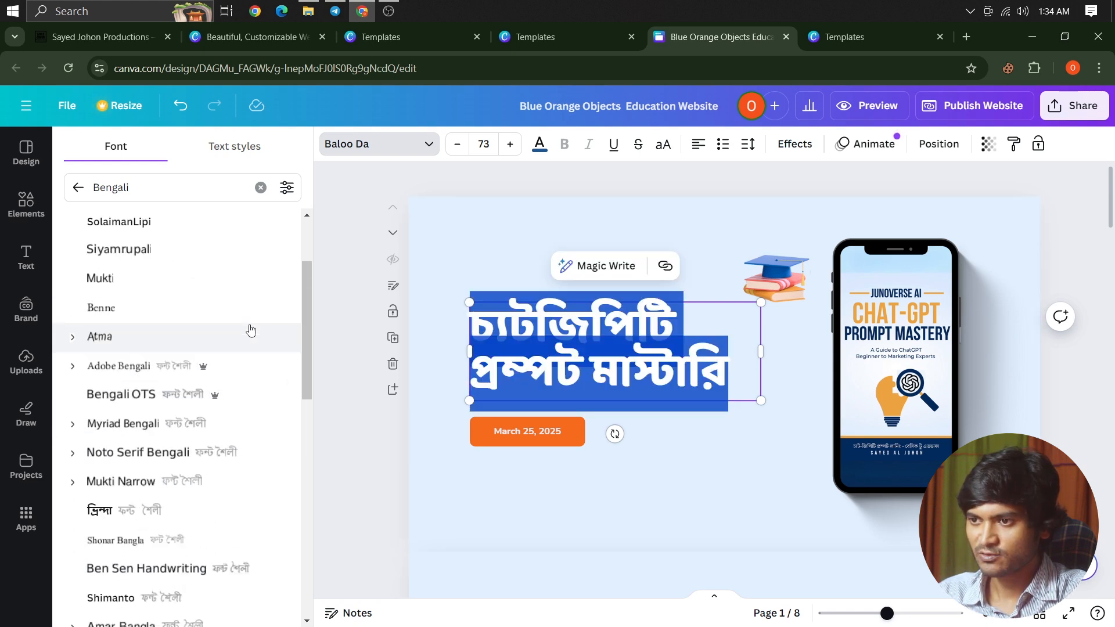
scroll(248, 341, "down", 4)
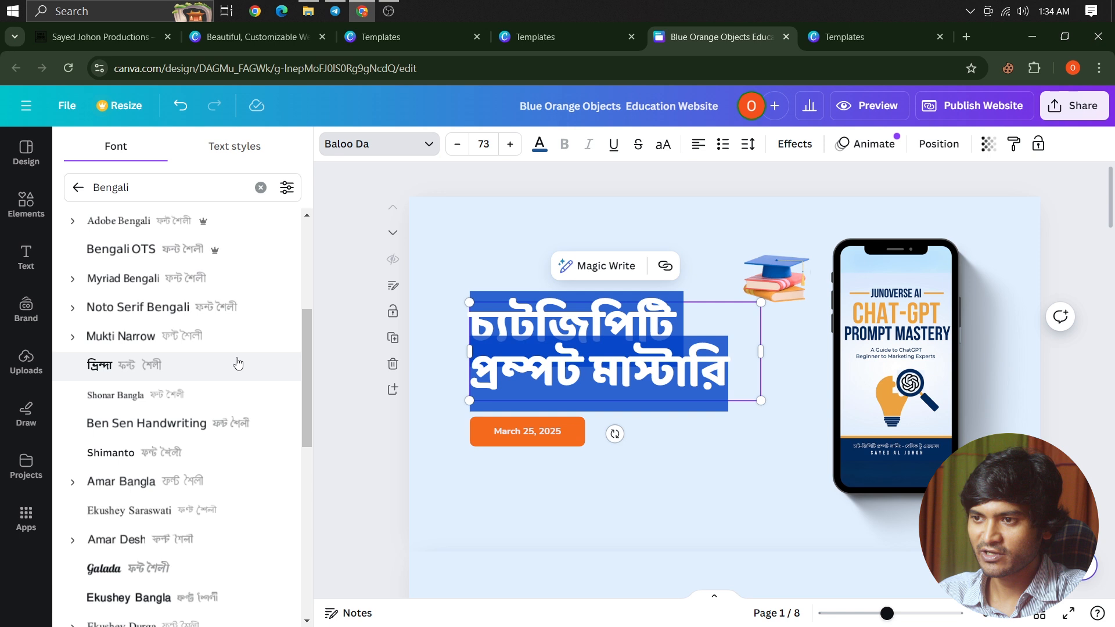
left_click(229, 426)
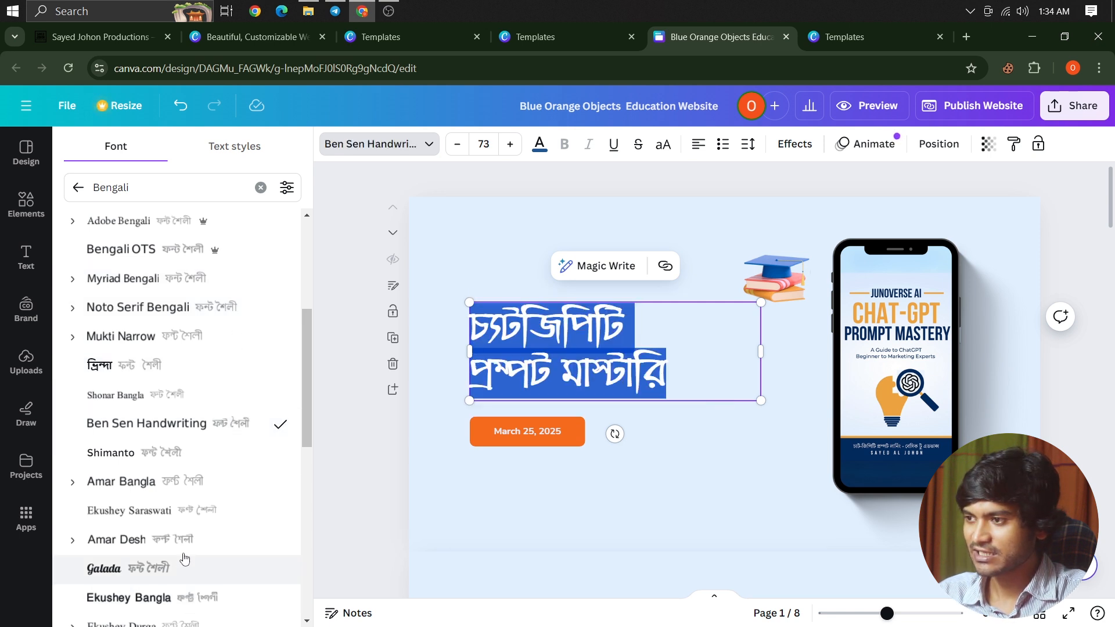
left_click(180, 314)
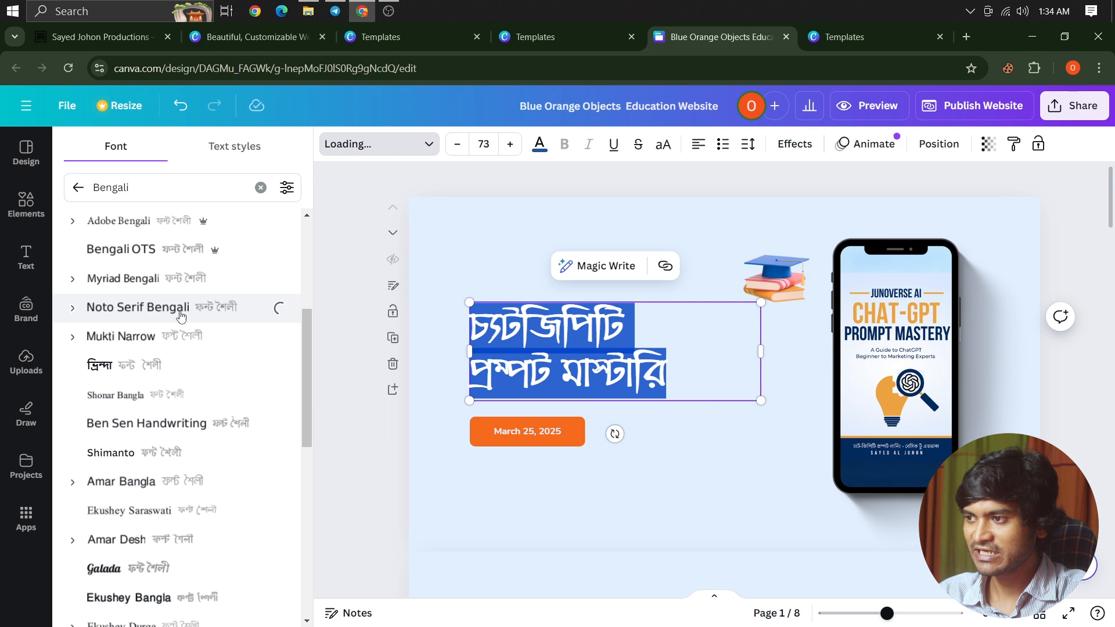
left_click(738, 361)
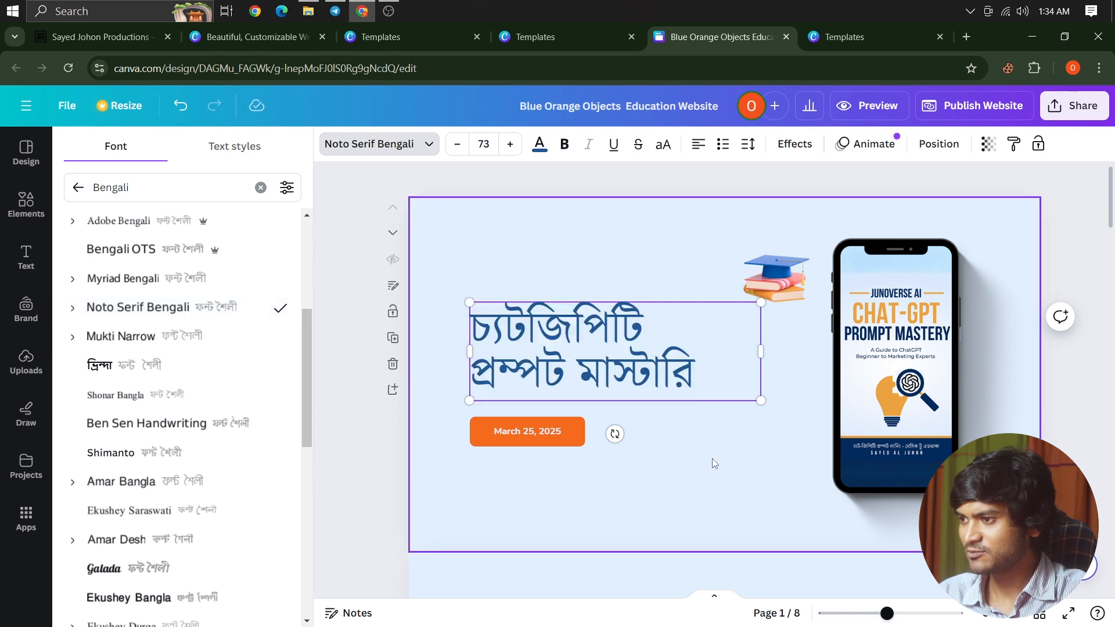
Step: Set the whole heading's font to Baloo Da and enlarge its text box to font size 80
key("ctrl+a")
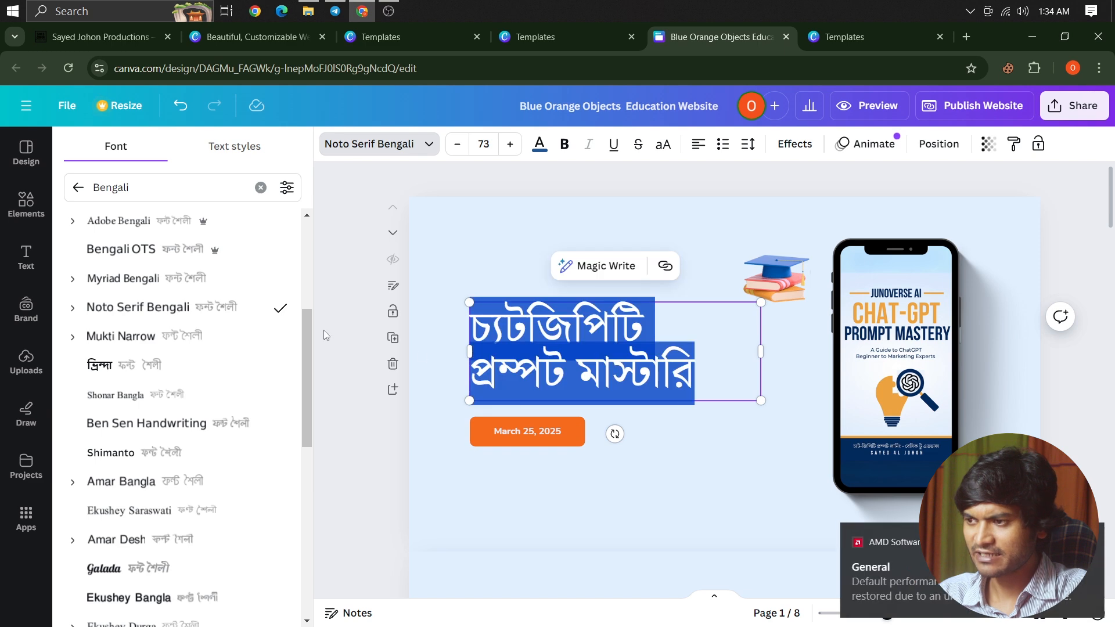
scroll(251, 358, "down", 10)
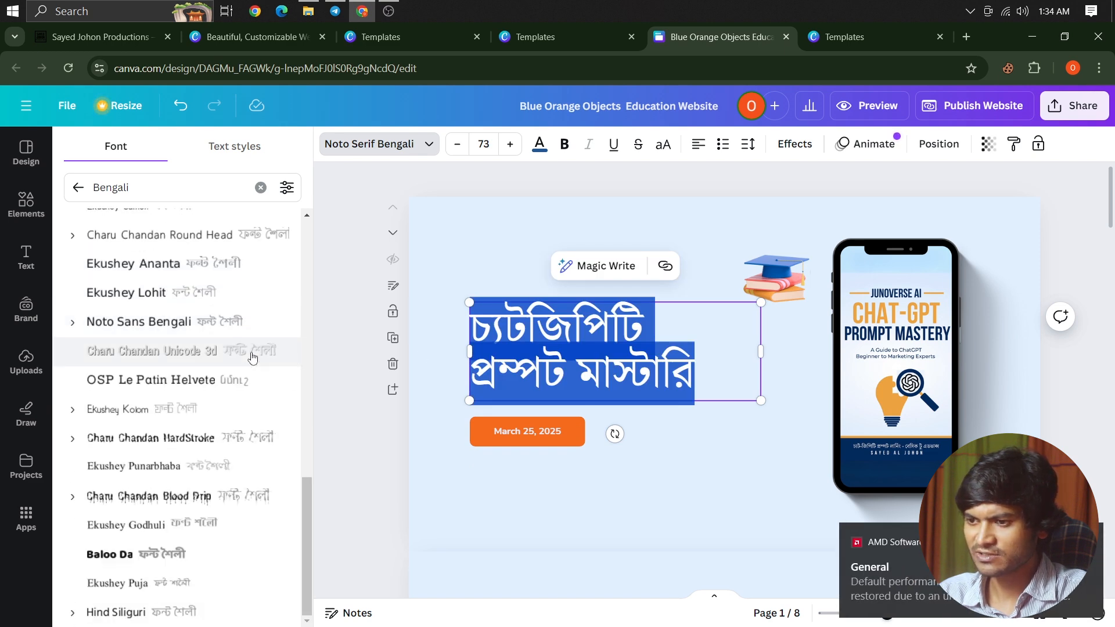
left_click(169, 555)
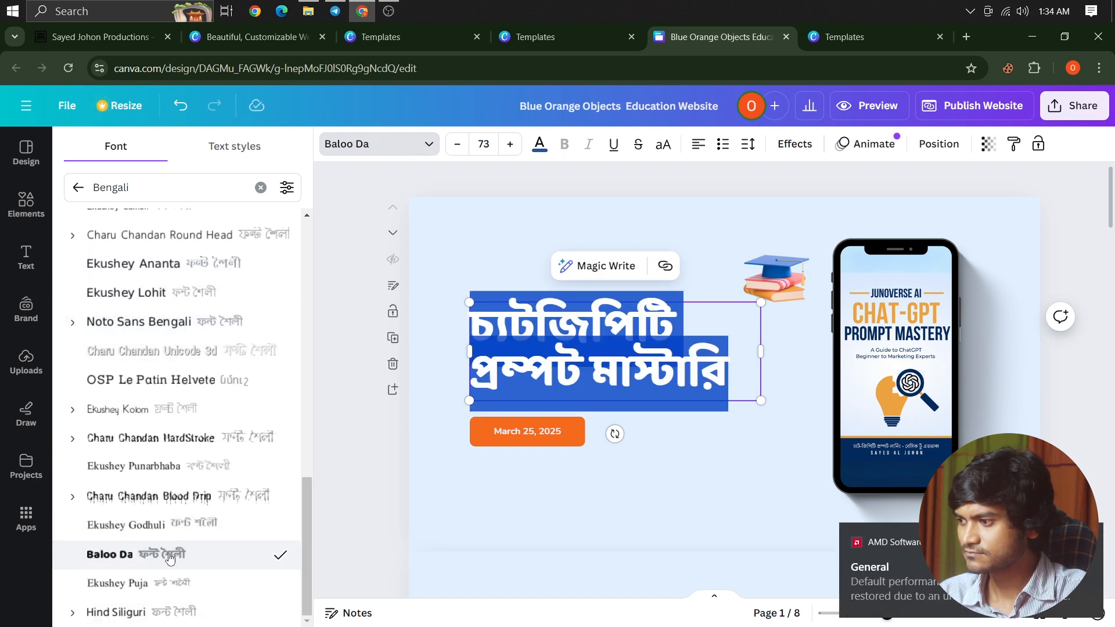
left_click(396, 14)
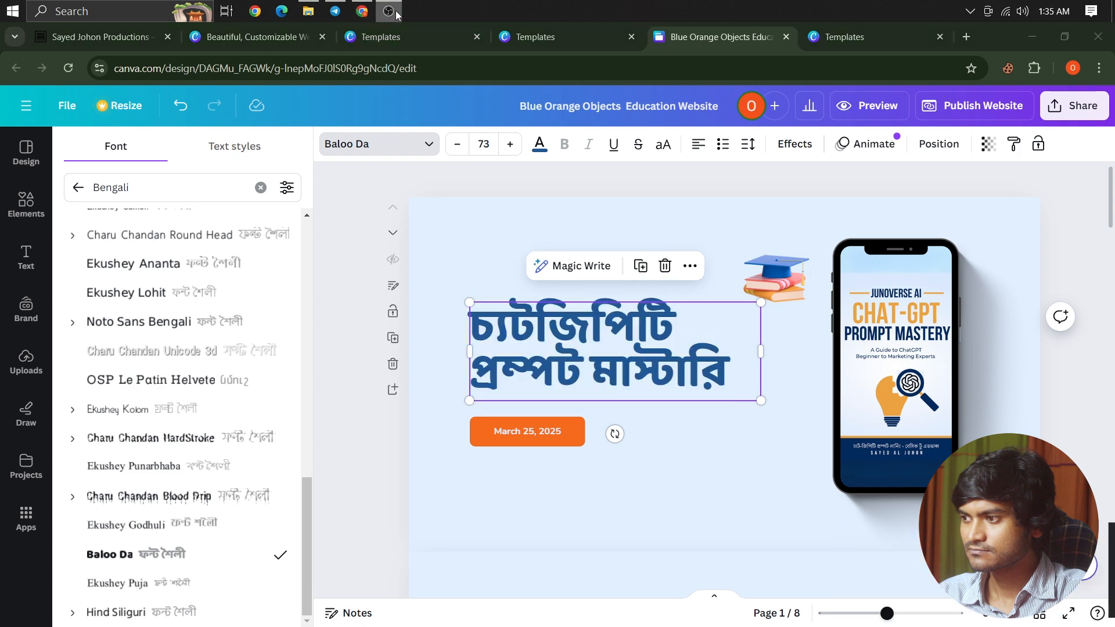
left_click(395, 14)
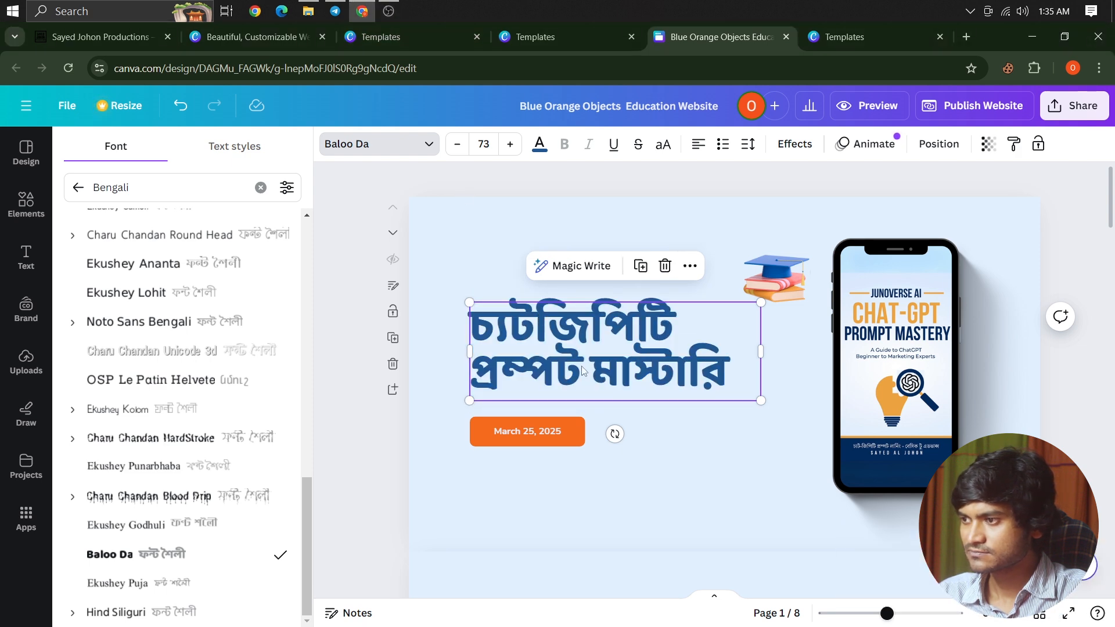
left_click(718, 459)
left_click(688, 357)
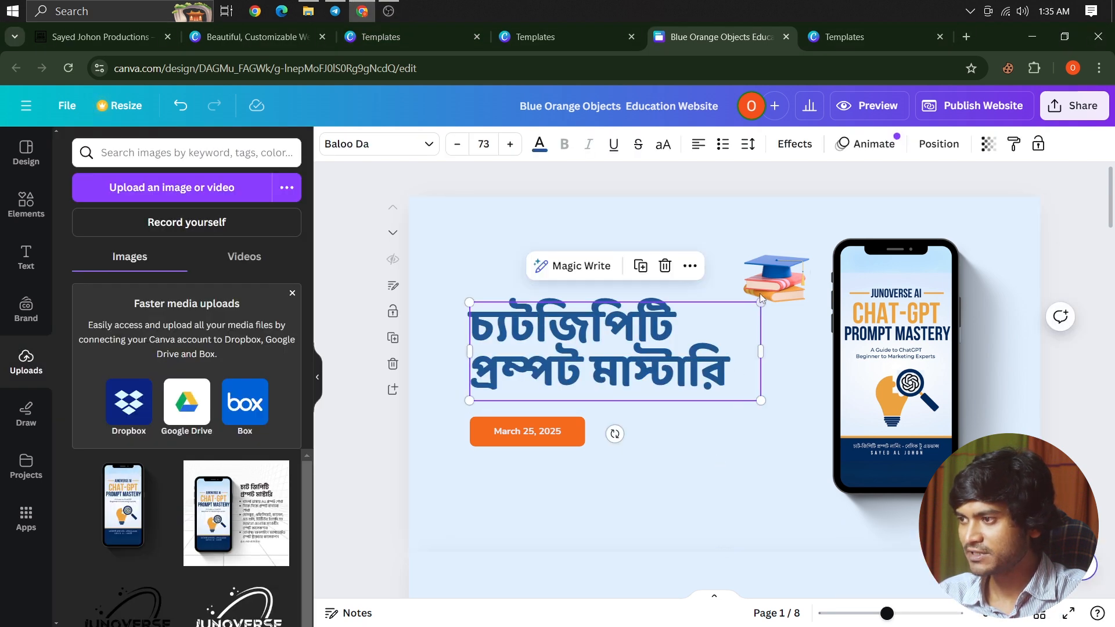
left_click_drag(763, 302, 788, 293)
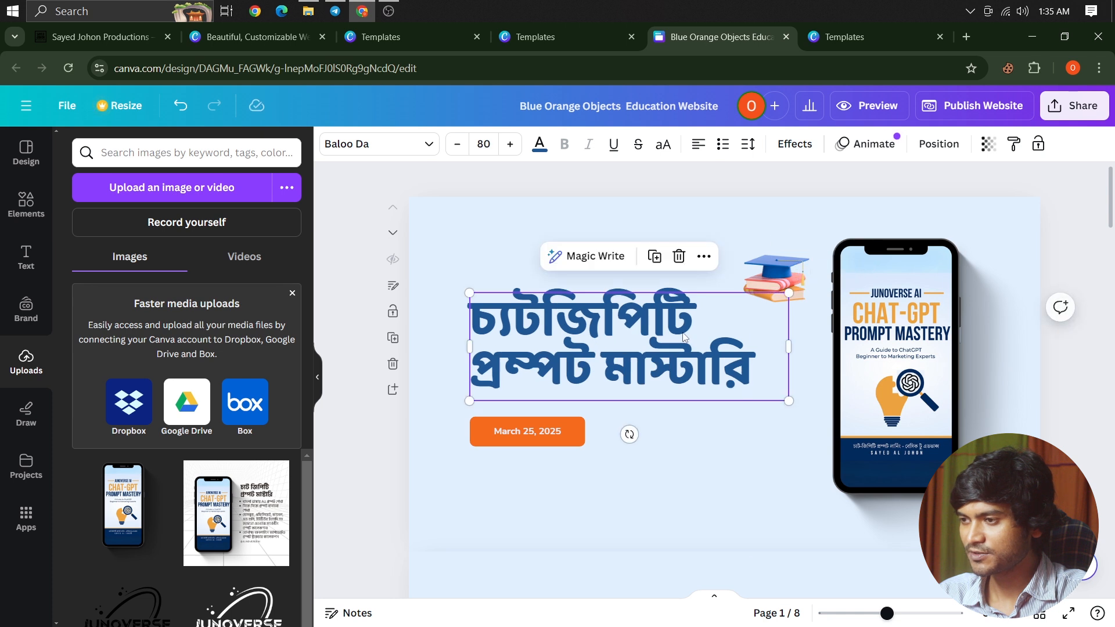
Step: Move the orange date button slightly down and shift the heading slightly up and to the left
left_click(544, 434)
mouse_move(570, 435)
left_mouse_down()
mouse_move(569, 462)
mouse_move(569, 450)
left_mouse_up()
left_click(578, 360)
left_click_drag(577, 360, 567, 351)
Step: Tilt the graduation cap graphic and try placing it at the right end of the heading
left_click_drag(778, 278, 531, 261)
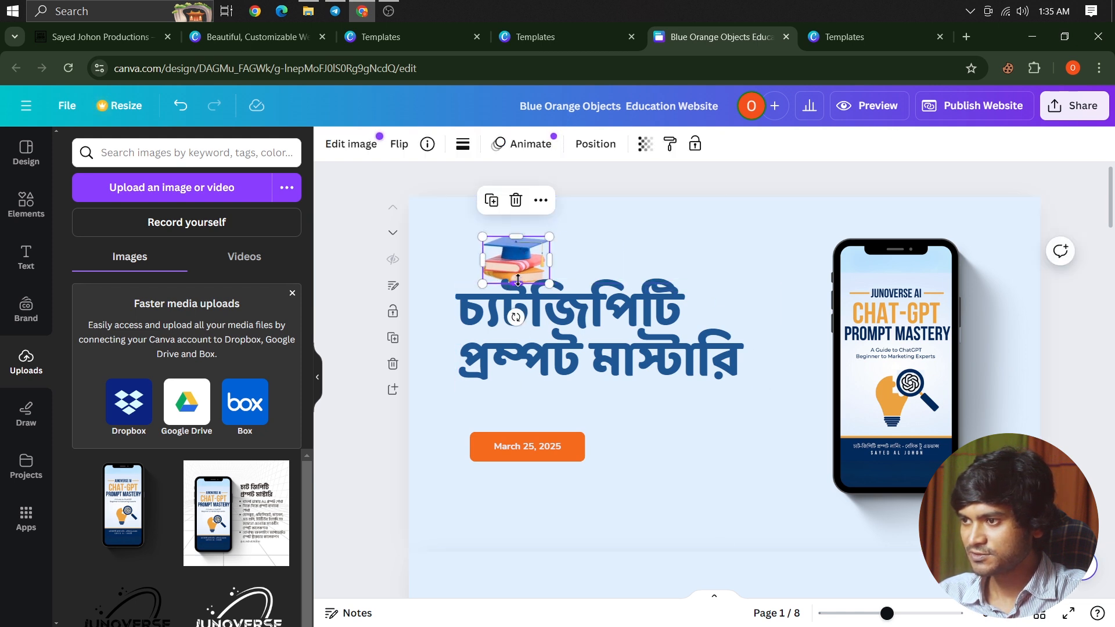
mouse_move(516, 317)
left_mouse_down()
mouse_move(547, 313)
mouse_move(506, 319)
left_mouse_up()
left_click_drag(514, 258, 737, 320)
right_click(737, 319)
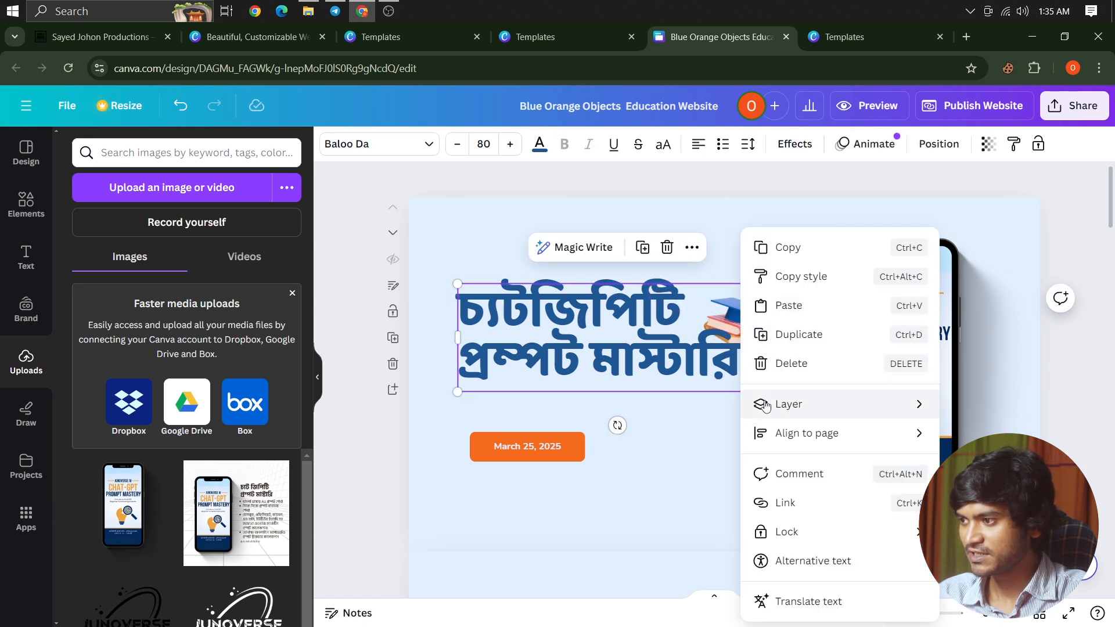
mouse_move(773, 403)
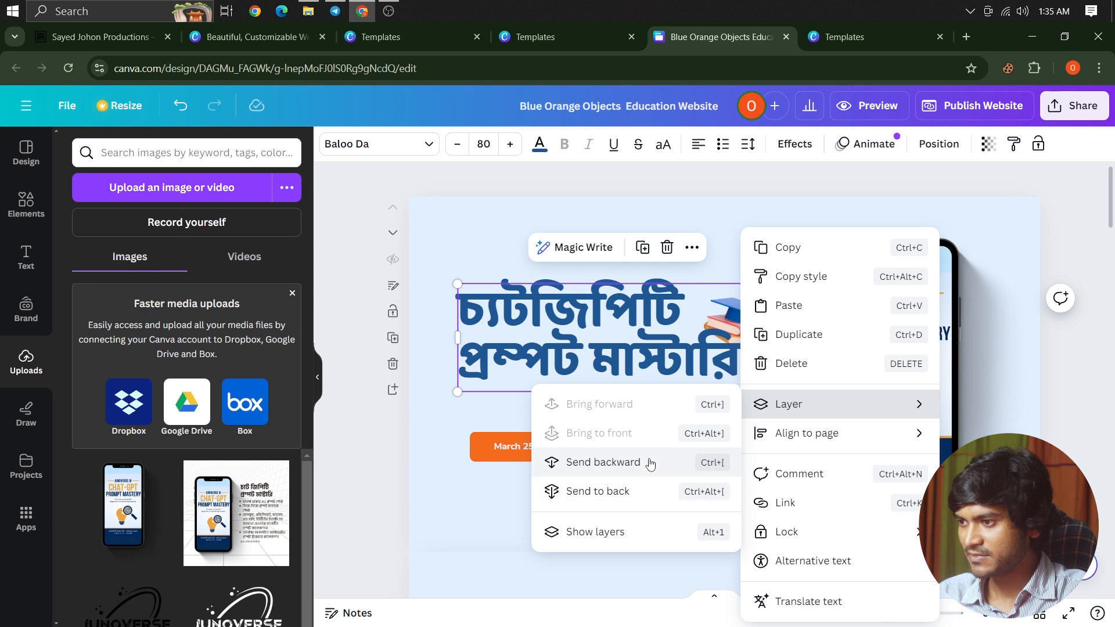
left_click(634, 361)
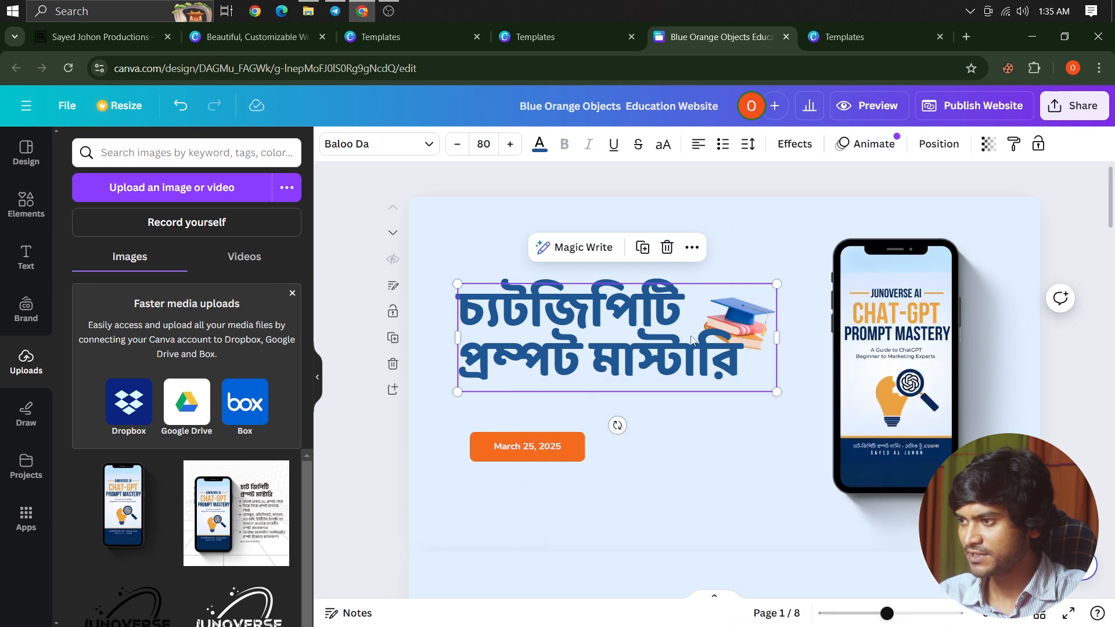
left_click(732, 234)
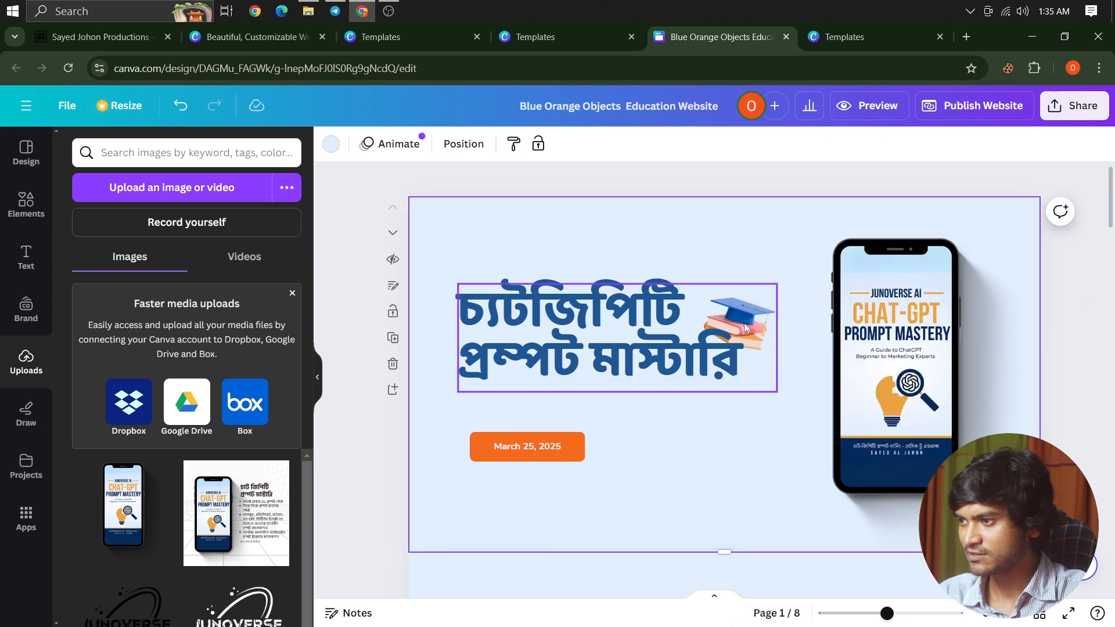
Step: Nudge the heading slightly right and bring the graduation cap graphic to the front, placing it at the heading's right end
left_click_drag(761, 318, 818, 473)
left_click_drag(669, 428, 668, 320)
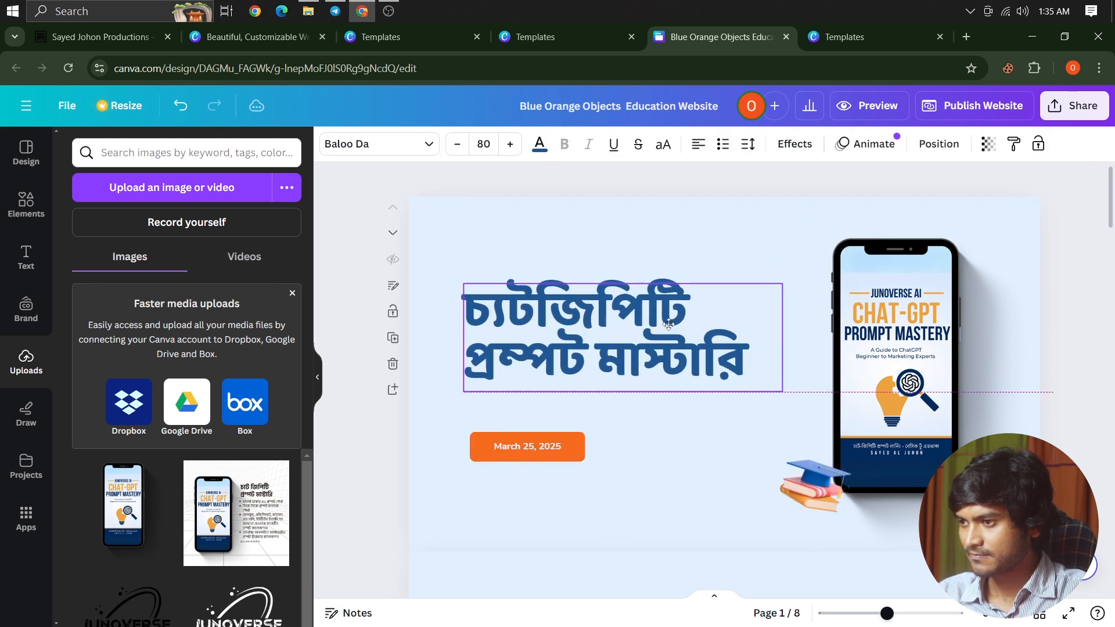
left_click(813, 482)
left_click_drag(793, 474, 720, 380)
right_click(745, 384)
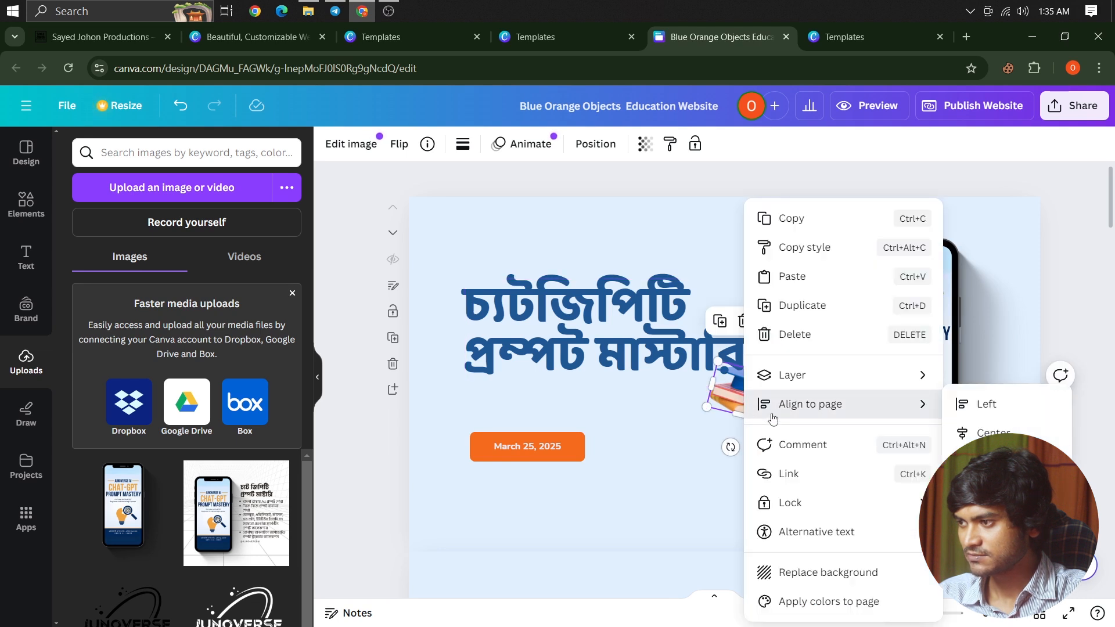
mouse_move(775, 383)
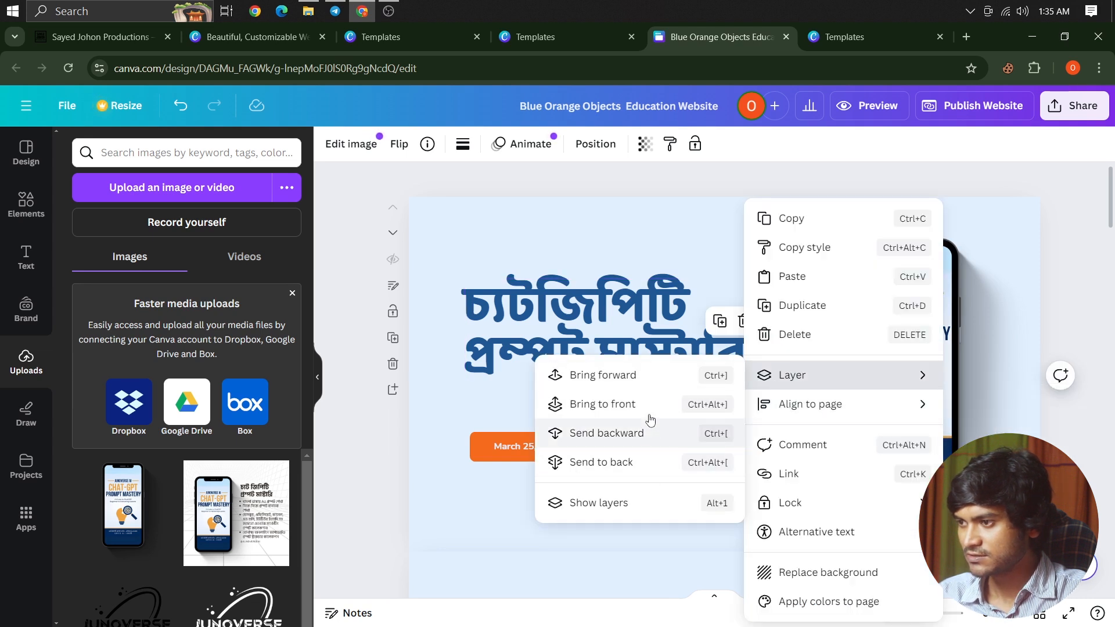
left_click(651, 407)
left_click_drag(738, 401, 753, 308)
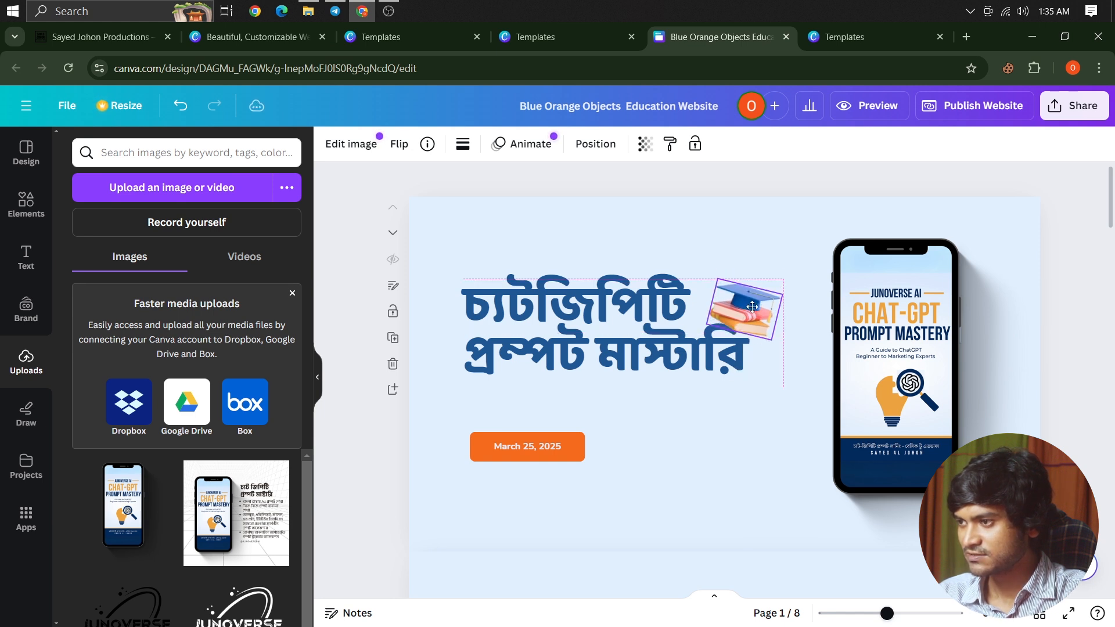
left_click(714, 502)
Step: Place the graduation cap graphic above the start of the heading, tilted counterclockwise, and nudge the heading slightly down
left_click_drag(747, 311, 689, 262)
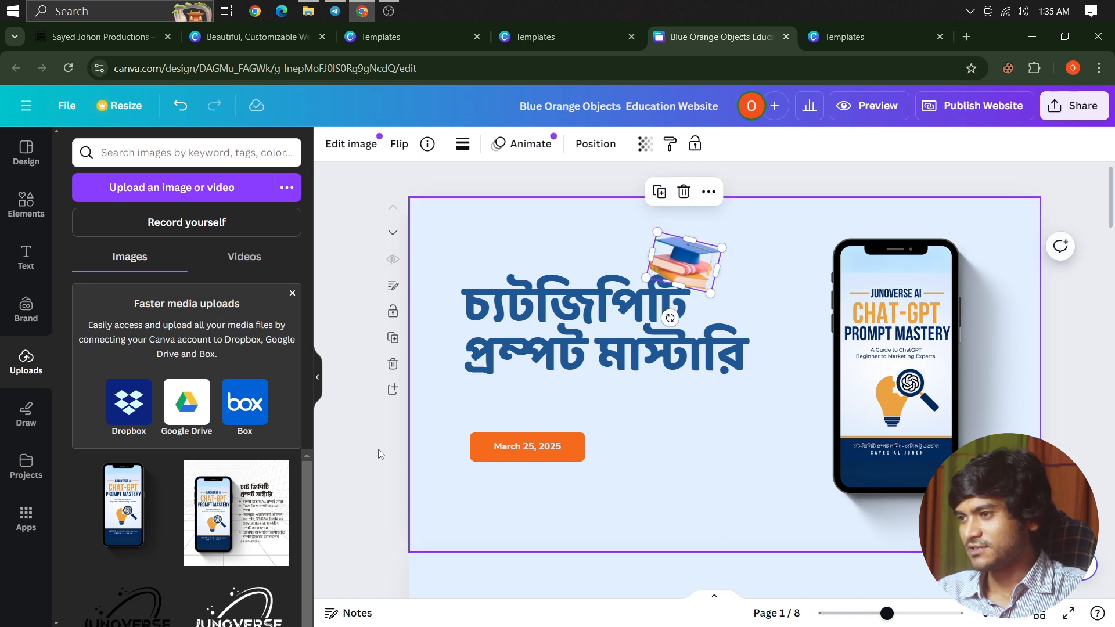
left_click(368, 422)
left_click(703, 266)
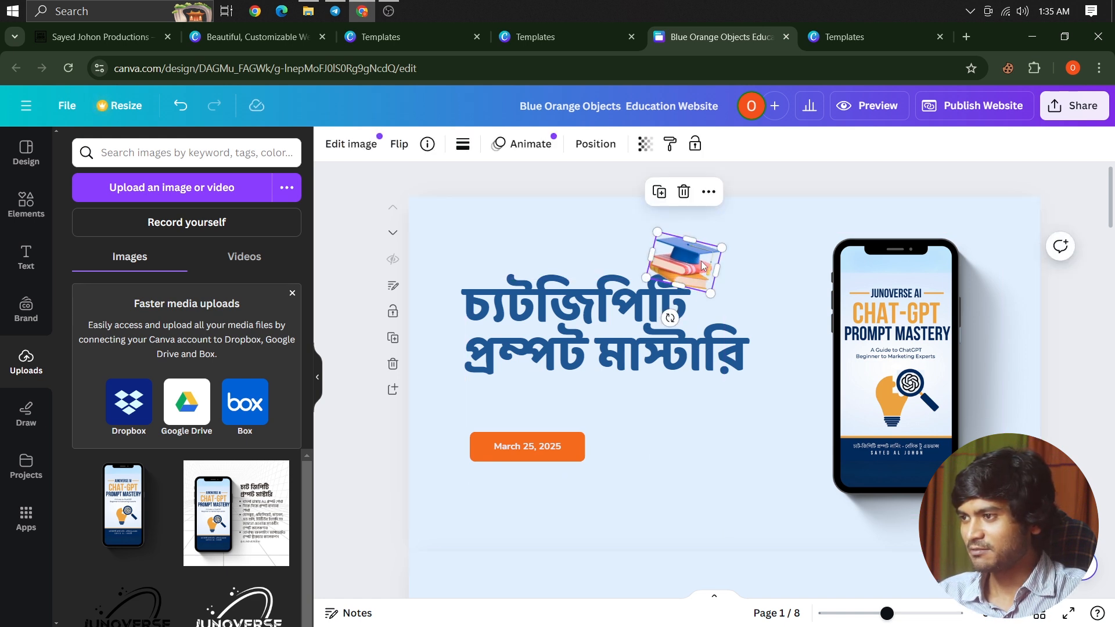
left_click_drag(690, 265, 487, 260)
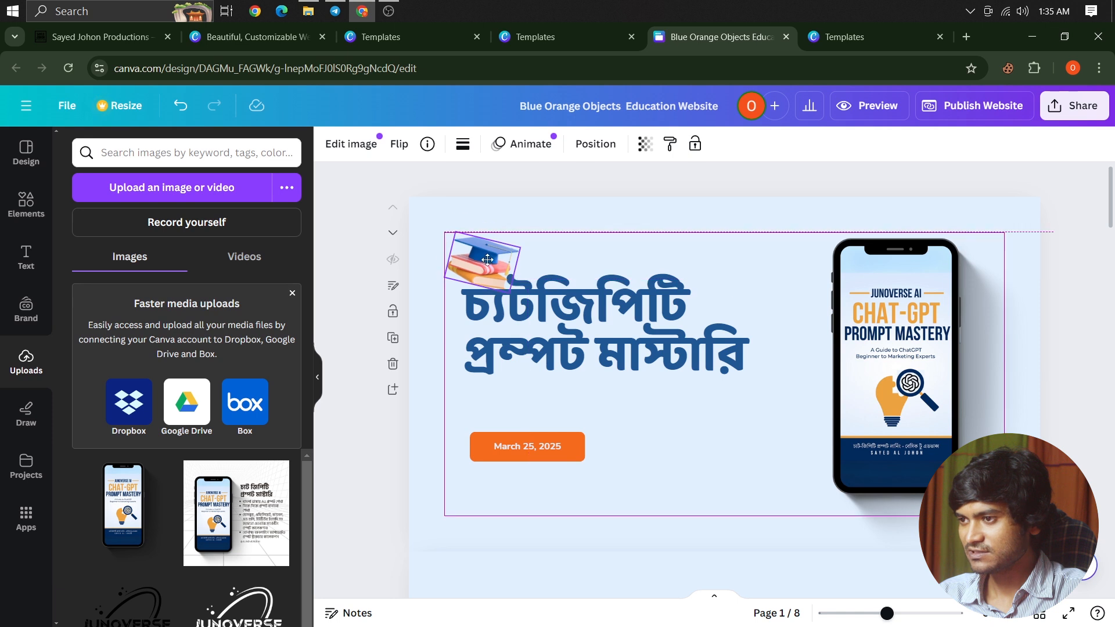
left_click_drag(476, 314, 453, 263)
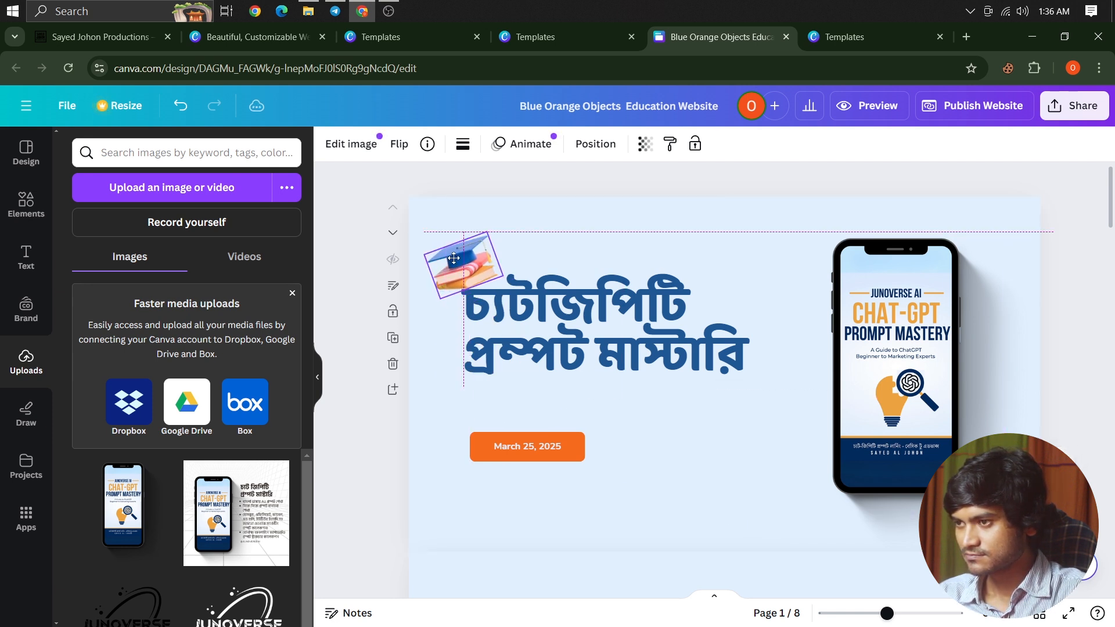
left_click(672, 420)
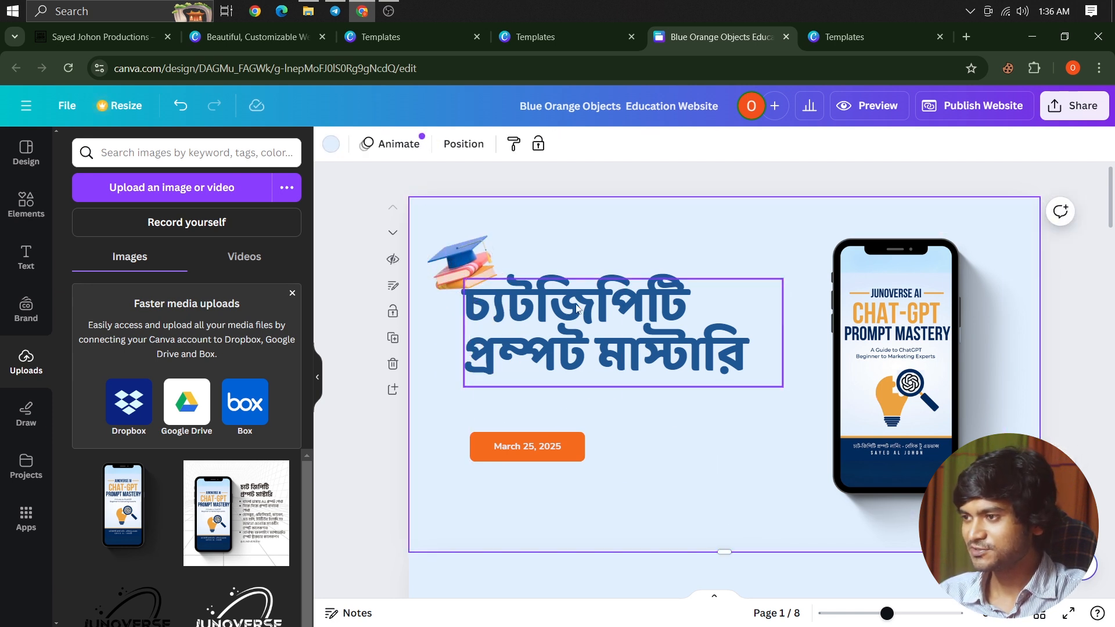
left_click_drag(487, 264, 489, 241)
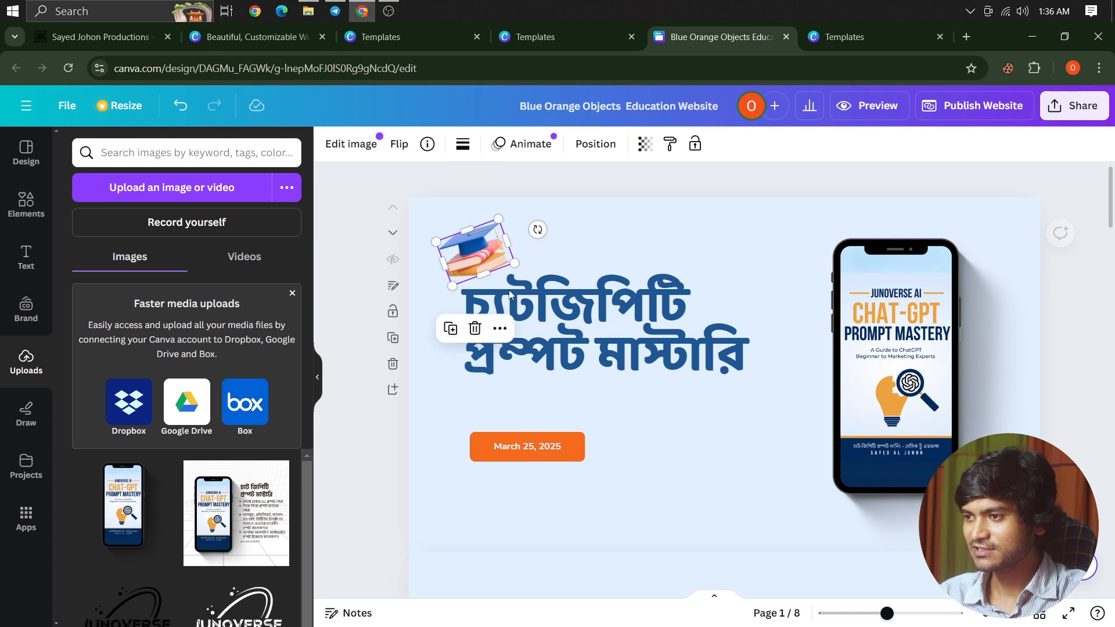
left_click(509, 290)
left_click_drag(572, 354, 578, 351)
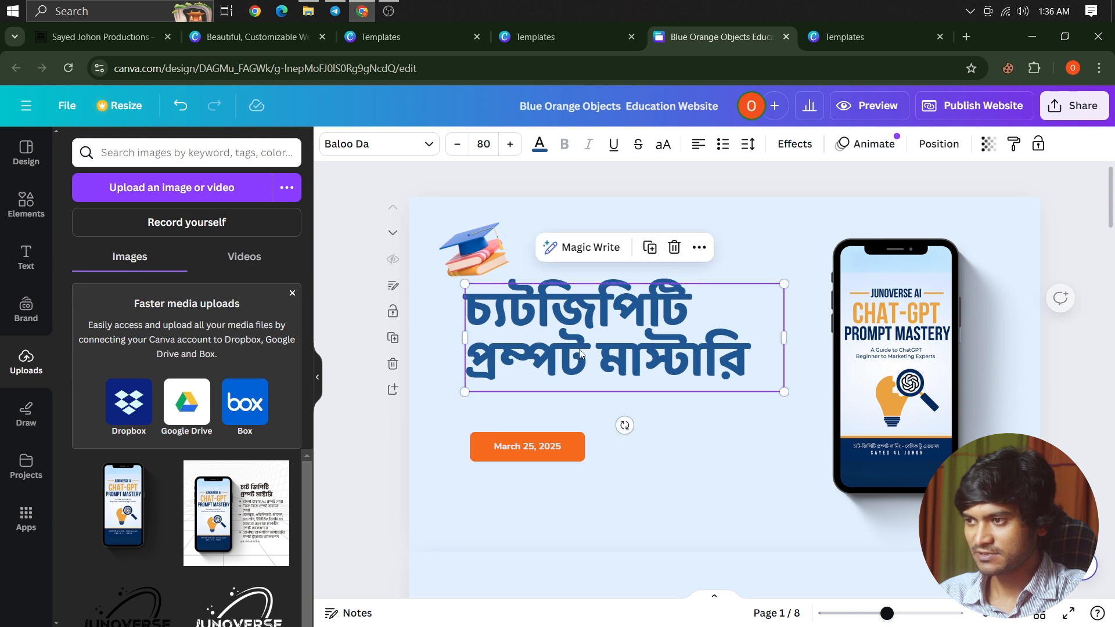
Step: Duplicate the heading, place the copy between the heading and the date button, and set its font size to 30
left_click(649, 248)
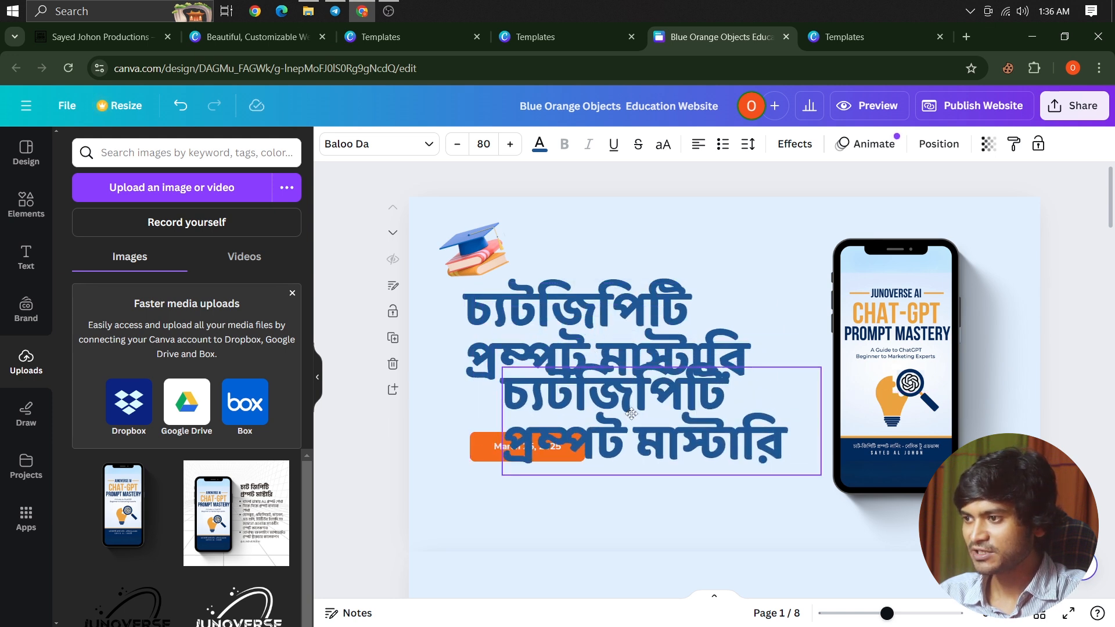
left_click(457, 144)
left_click(457, 144)
left_click(457, 144)
left_click(457, 144)
left_click(457, 144)
left_click(457, 144)
left_click(457, 144)
left_click(457, 144)
left_click(457, 144)
left_click(457, 144)
left_click(457, 144)
left_click(488, 144)
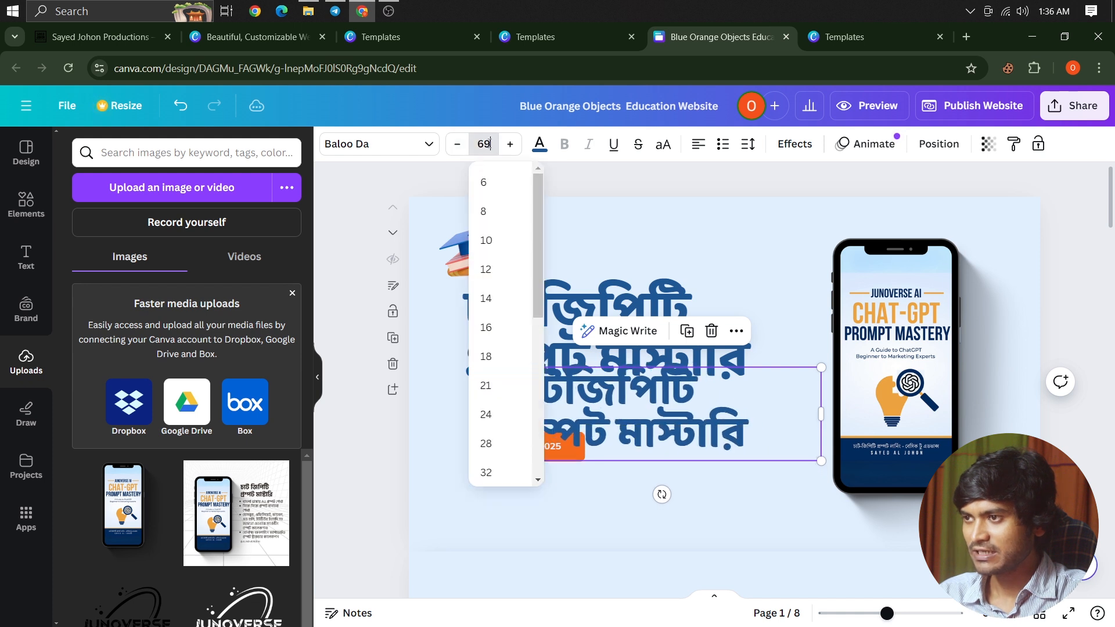
type("30")
key("Return")
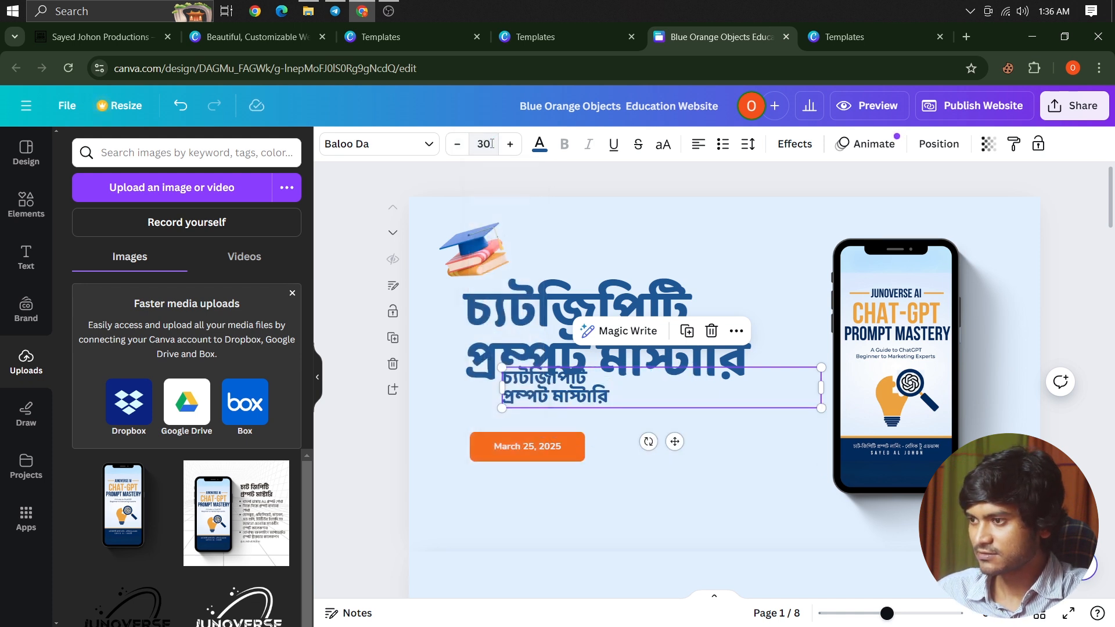
Step: Try the Shonar Bangla and Noto Serif Bengali fonts on the whole duplicated text
double_click(608, 405)
left_click(379, 144)
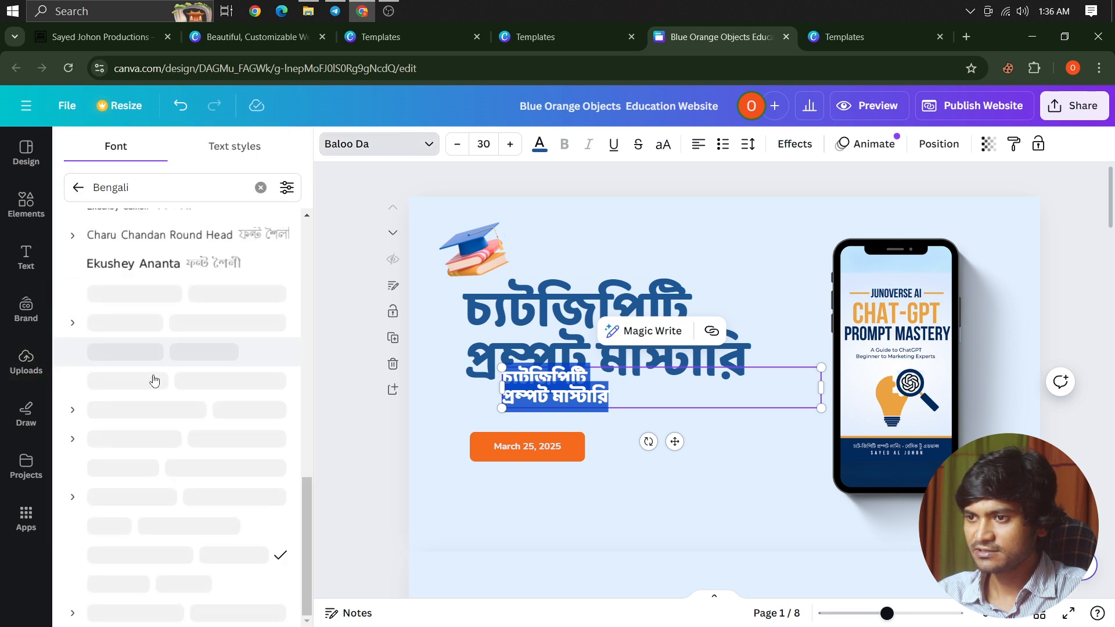
scroll(218, 360, "up", 6)
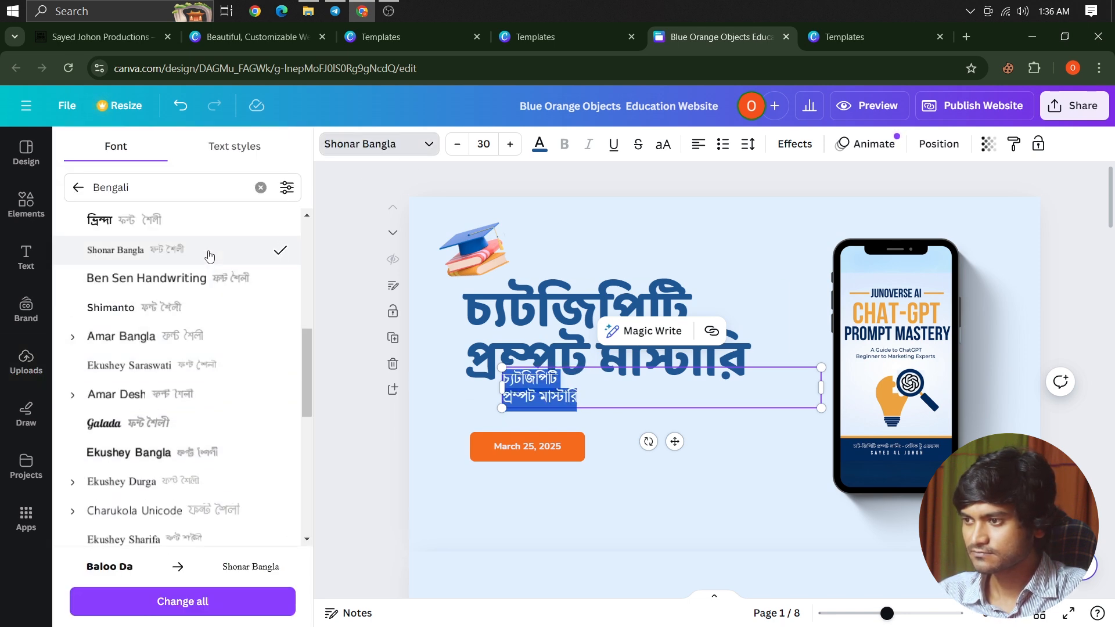
left_click(535, 399)
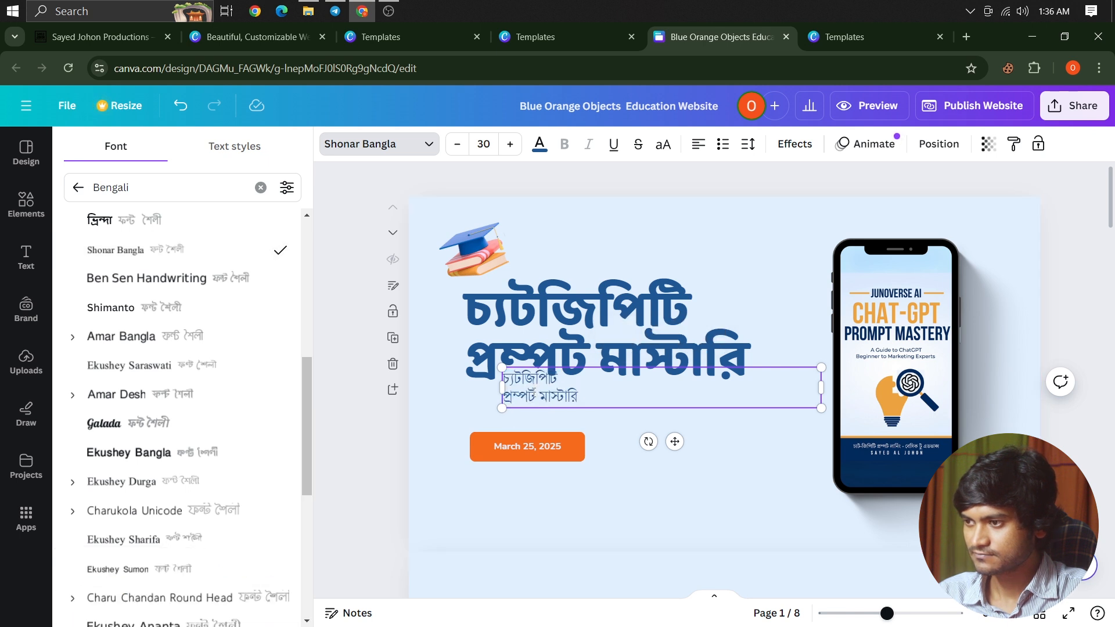
key("ctrl+a")
scroll(202, 285, "up", 1)
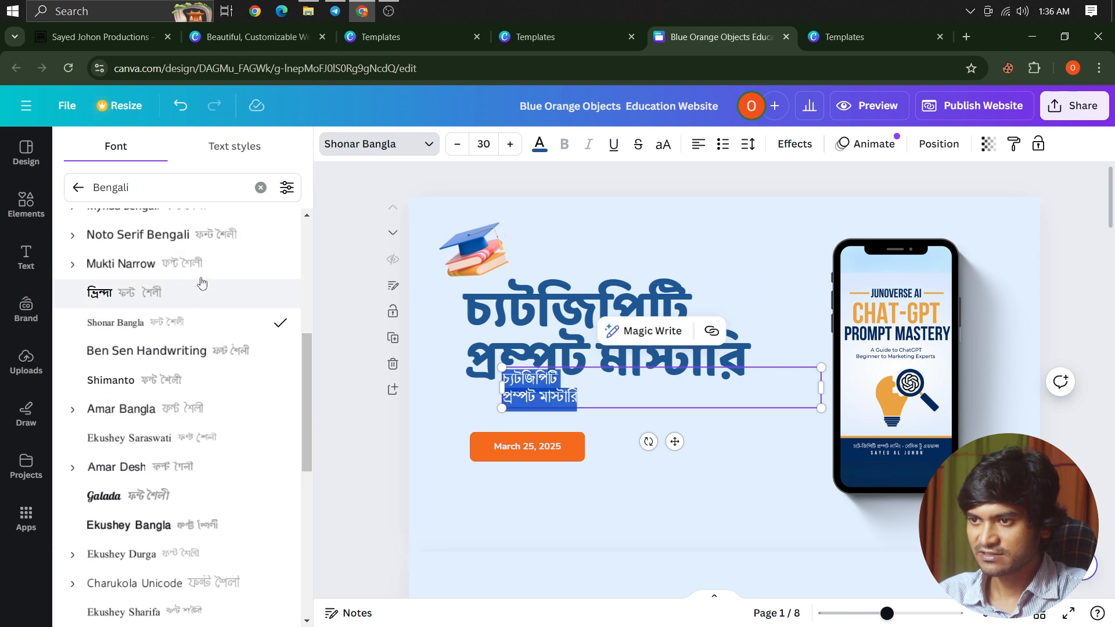
left_click(208, 246)
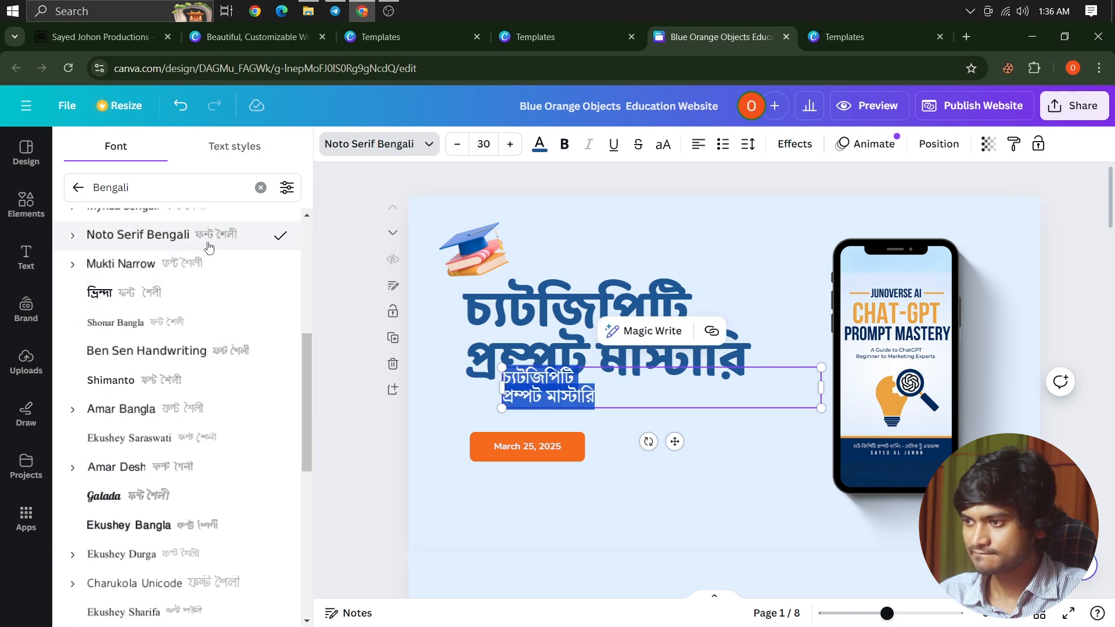
Step: Try Bengali OTS on the duplicated text, set its font to Adobe Bengali, and join its two lines into one
scroll(210, 336, "up", 5)
left_click(184, 335)
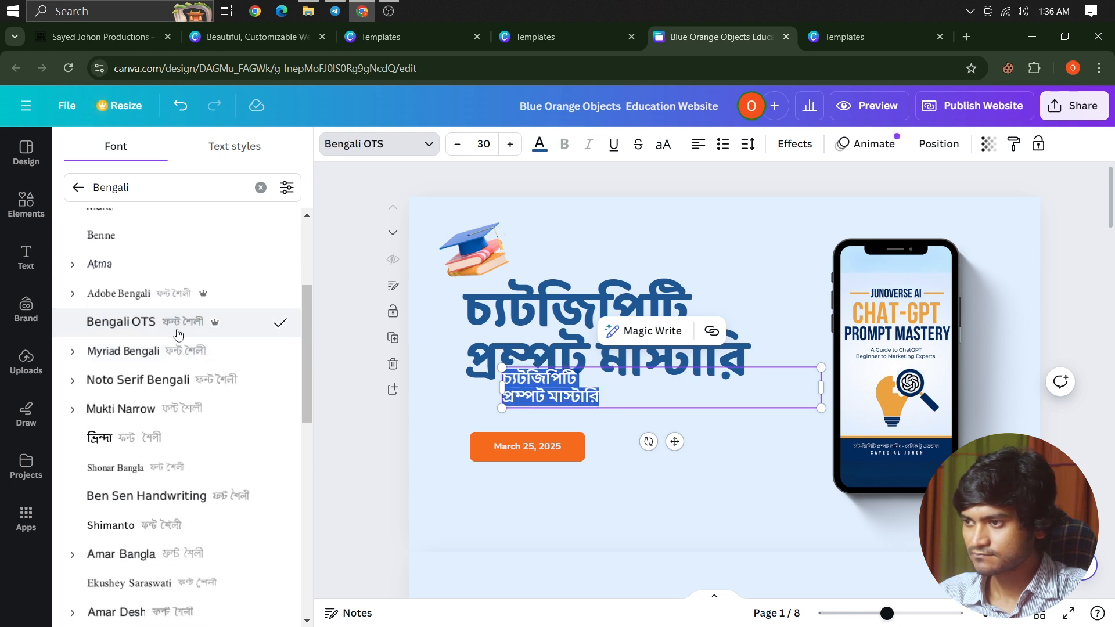
left_click(187, 310)
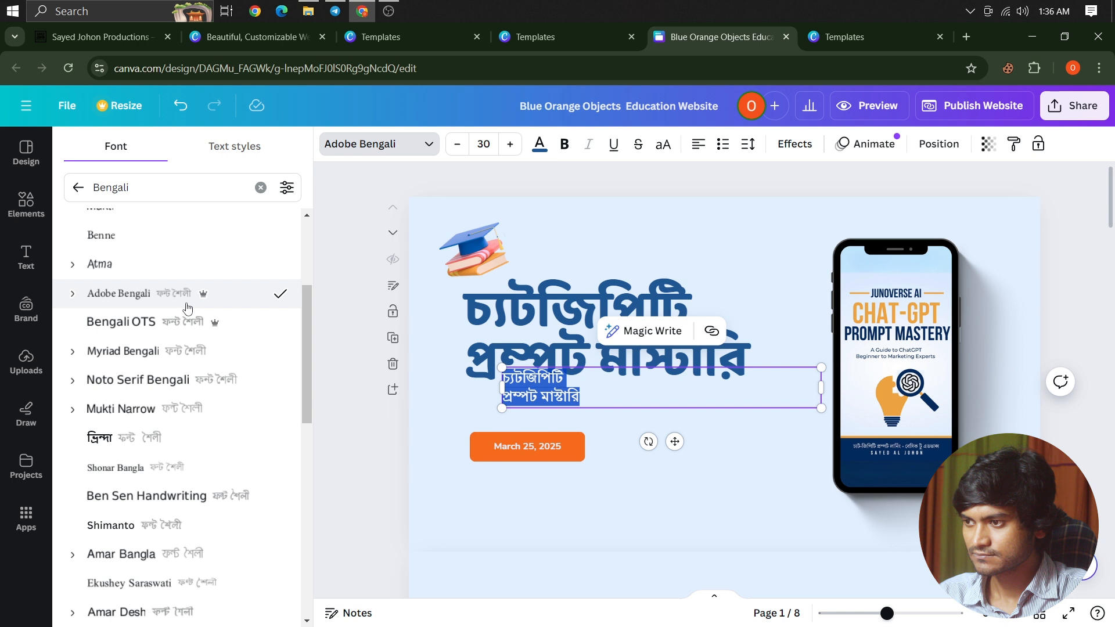
left_click(528, 400)
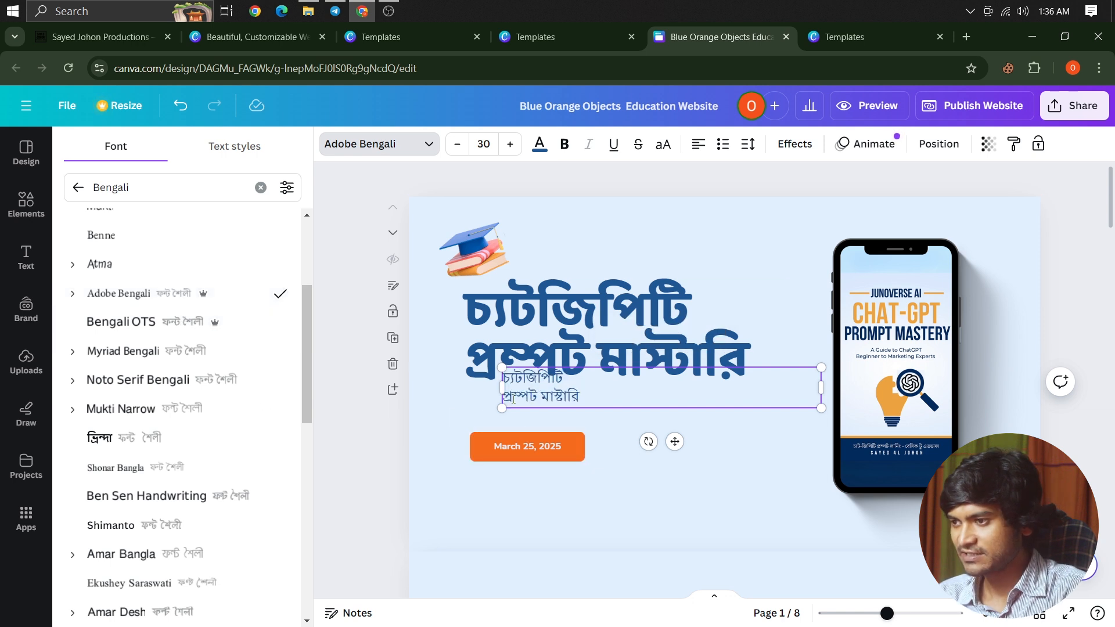
key("BackSpace")
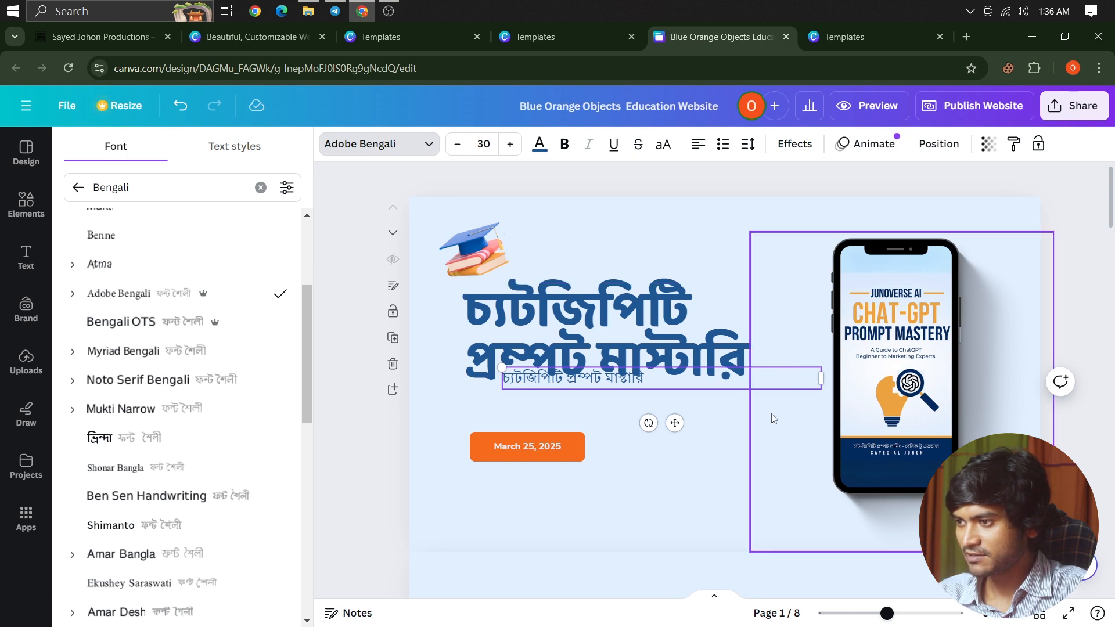
Step: Place the small Bengali text directly below the heading and replace its wording with "এ আই চ্যটবট শেখার জন্য এখনি ডাউনলোড করঃ"
left_click_drag(673, 423, 641, 437)
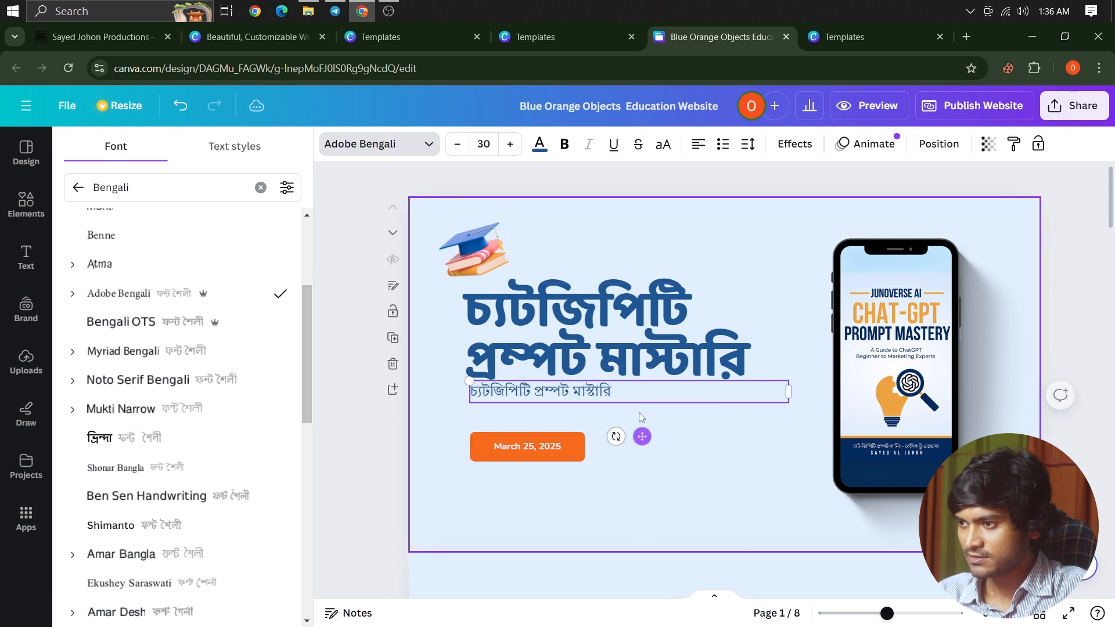
left_click(622, 394)
key("ctrl+a")
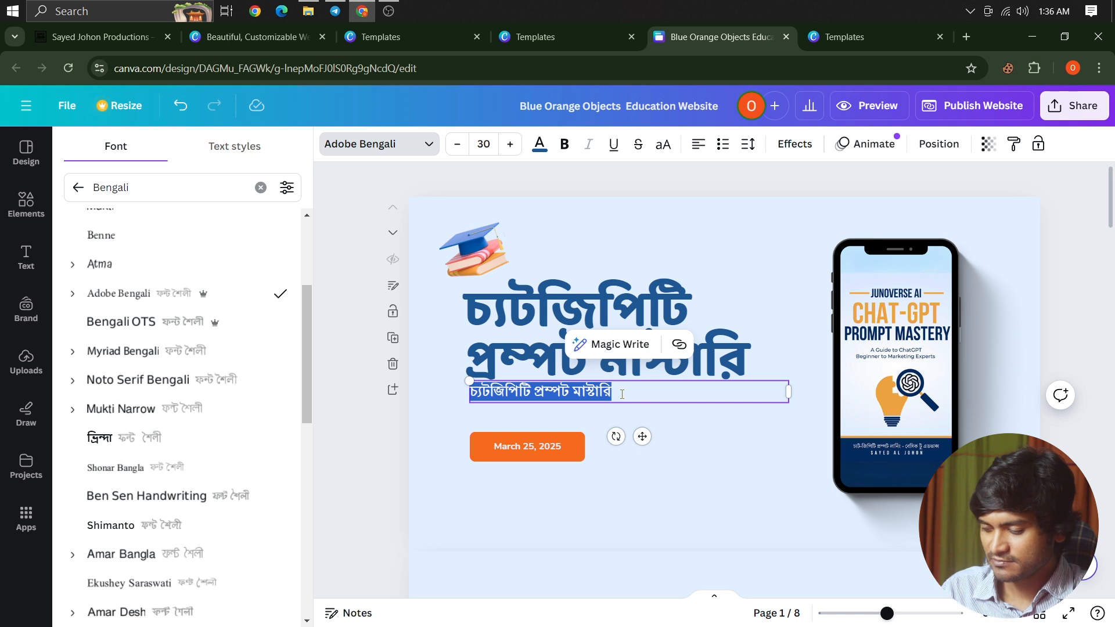
type("C")
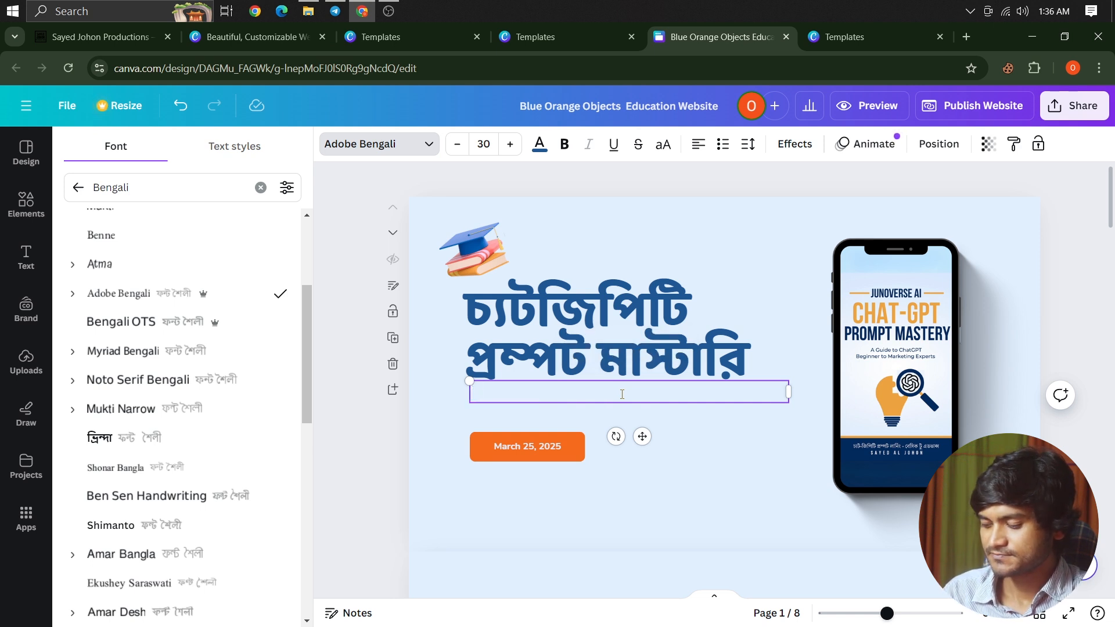
type("c")
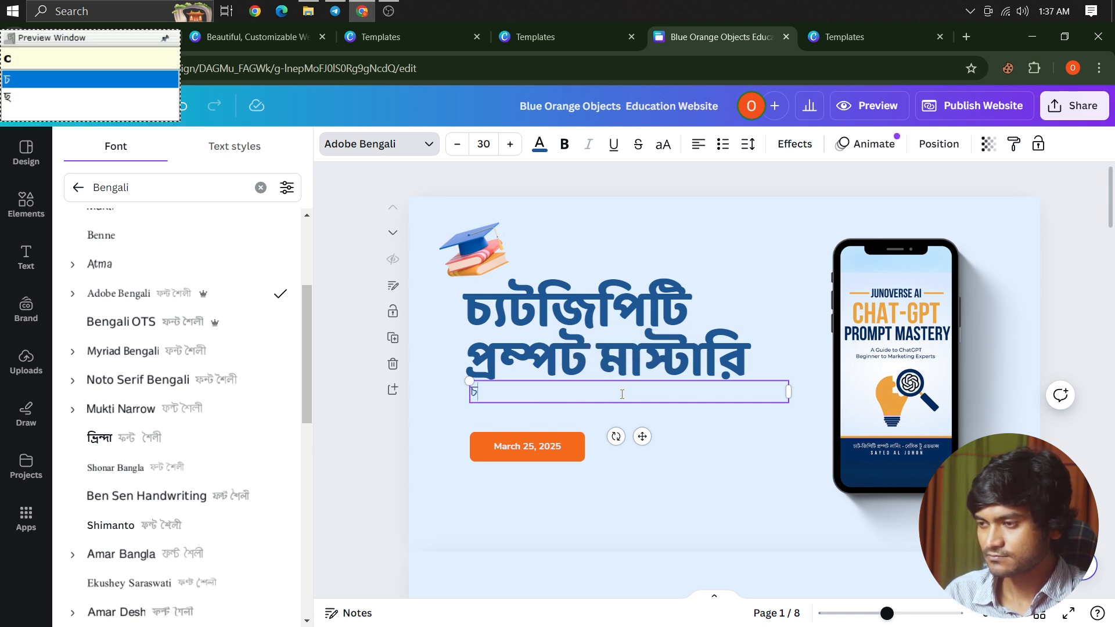
type("yTojipi")
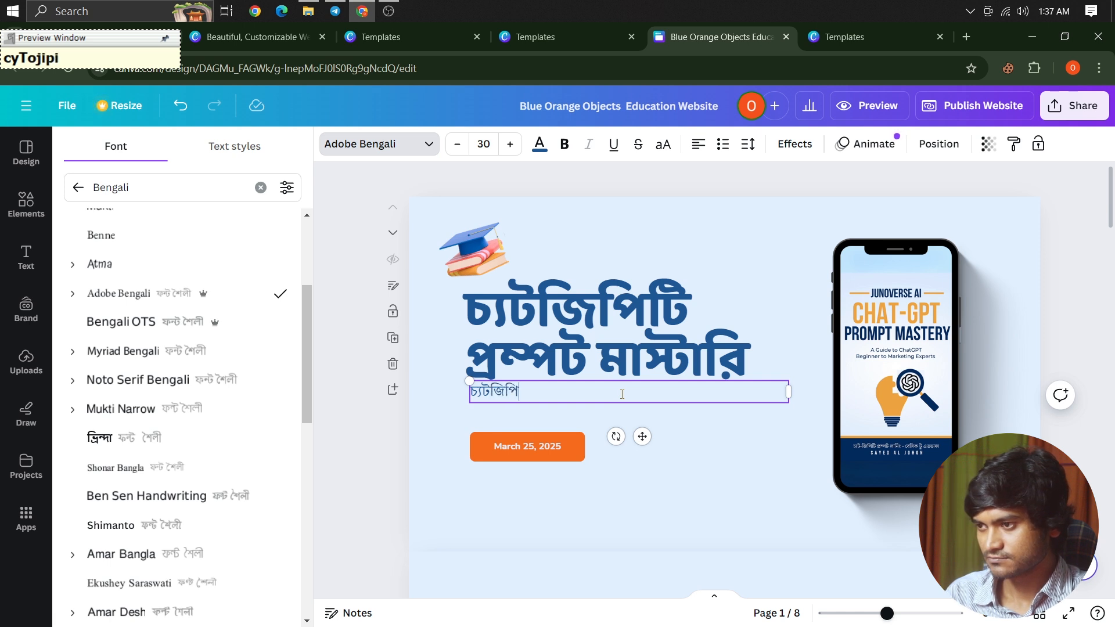
key("ctrl+a")
type("এ আই ")
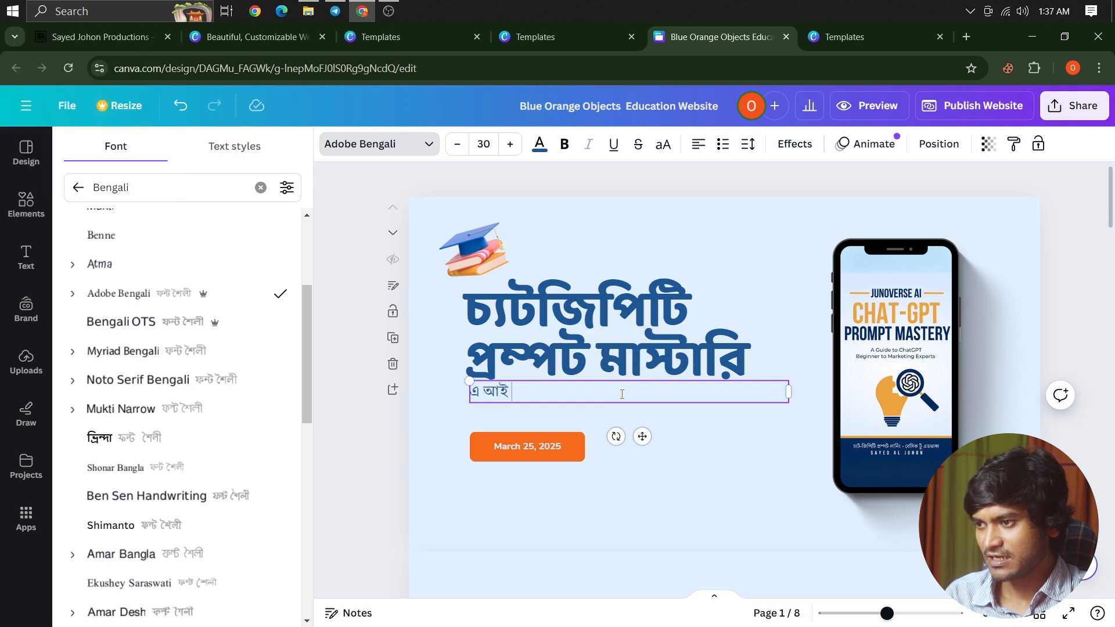
type("cyToboT Sekhar")
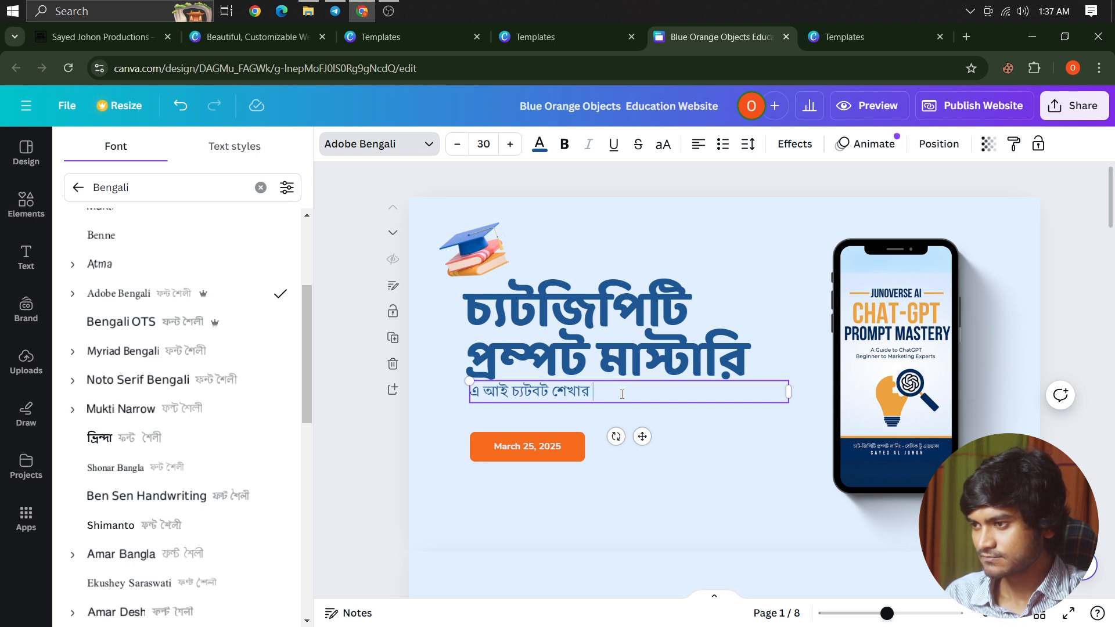
type("jonno ekhoni Dau")
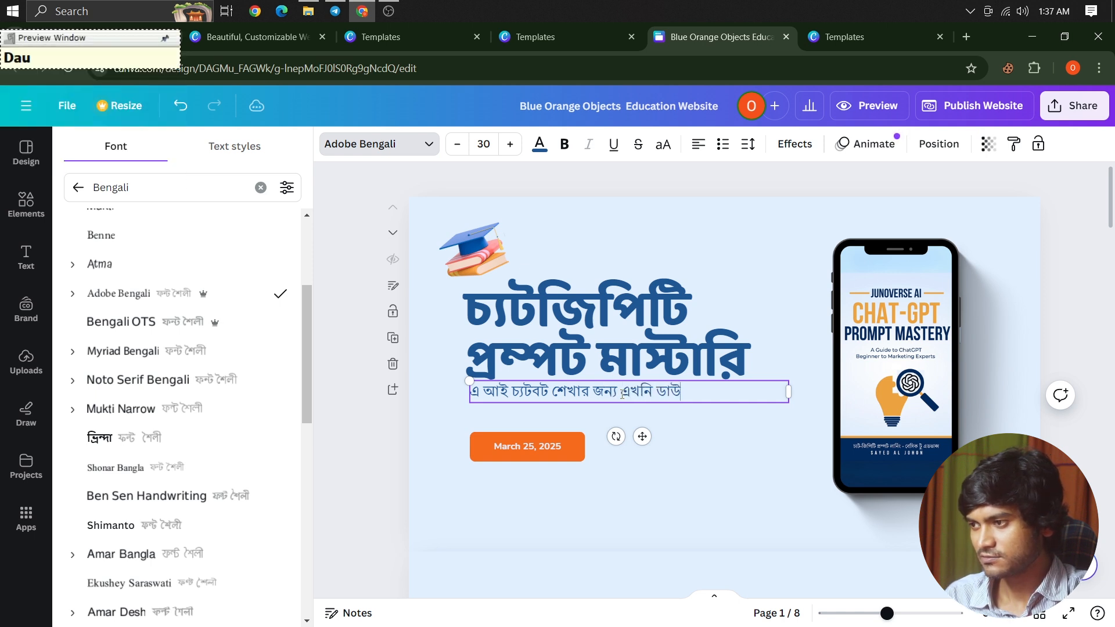
type("nlOD kor")
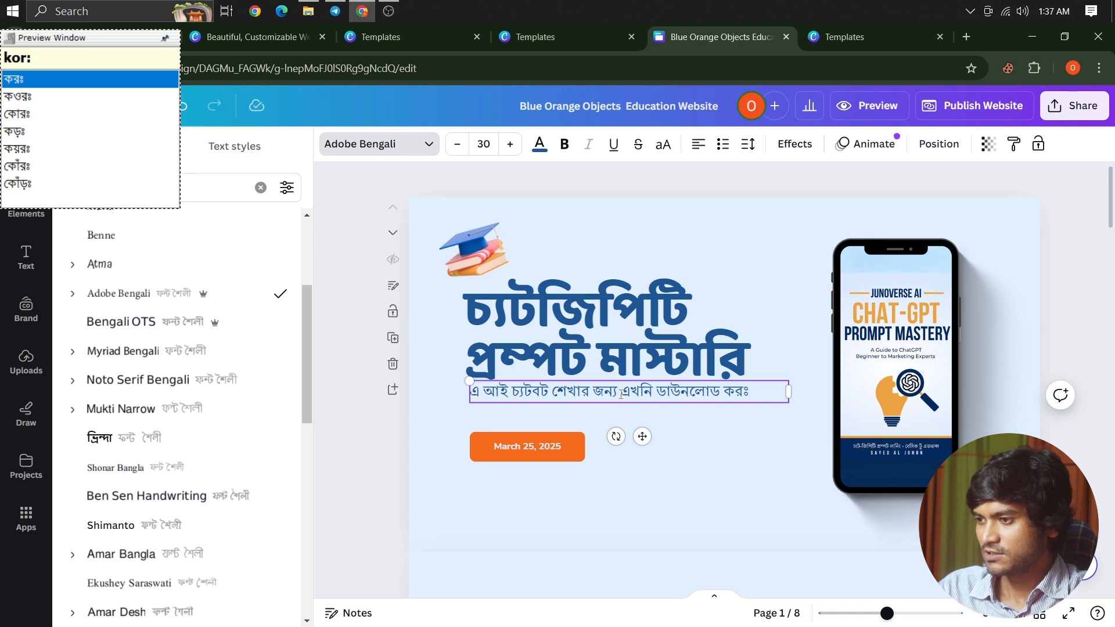
Step: Replace the date on the orange button with the label DOWNLOAD
left_click(536, 449)
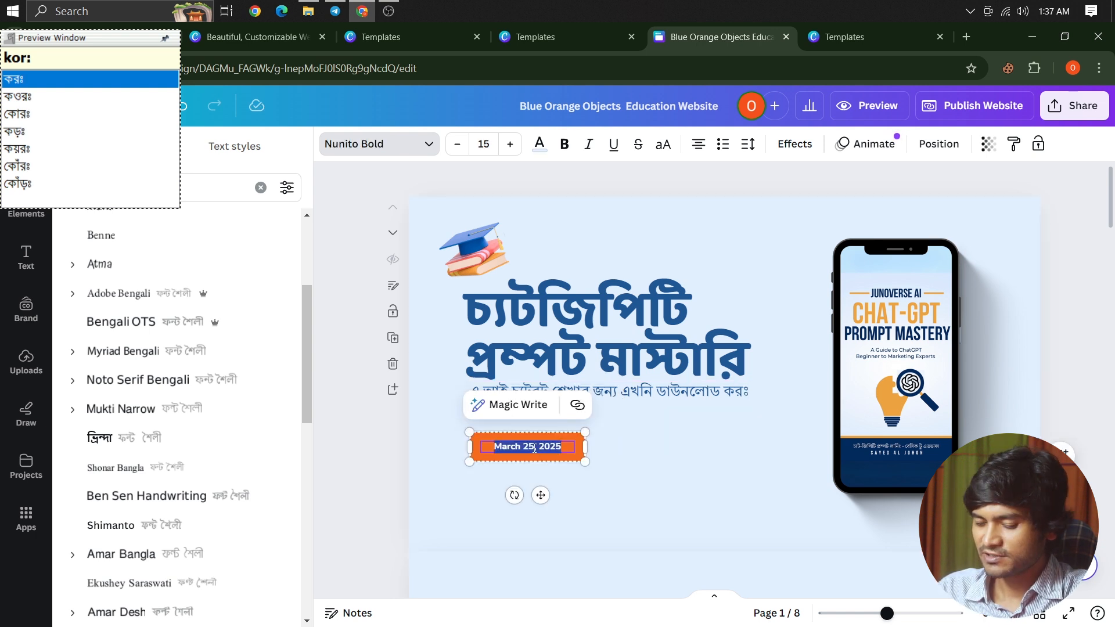
type("D")
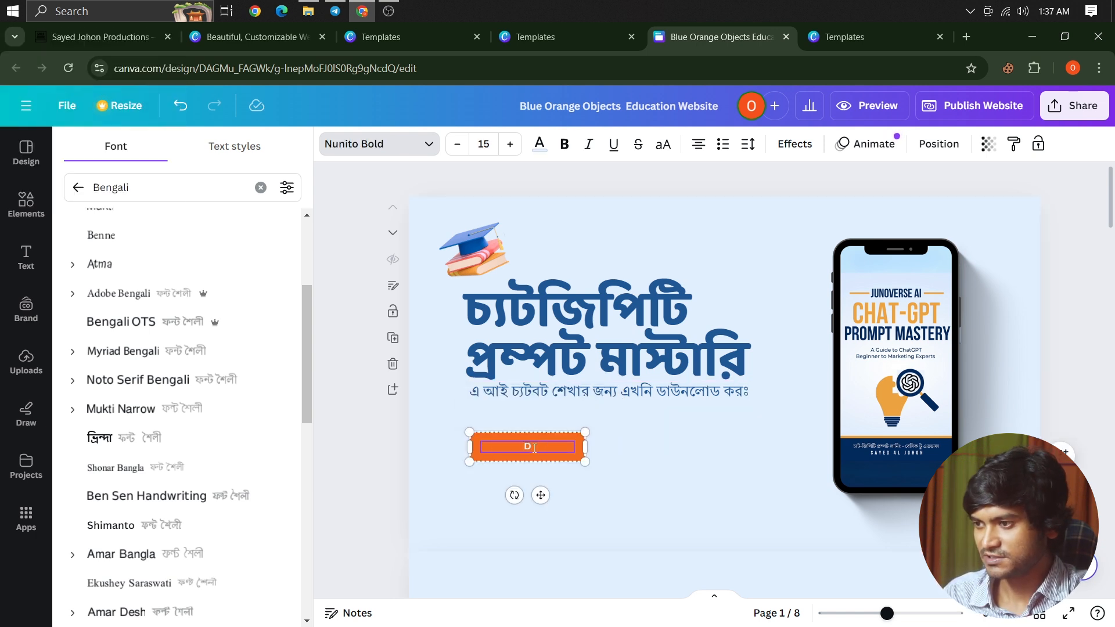
type("OWNLOAD")
left_click(718, 447)
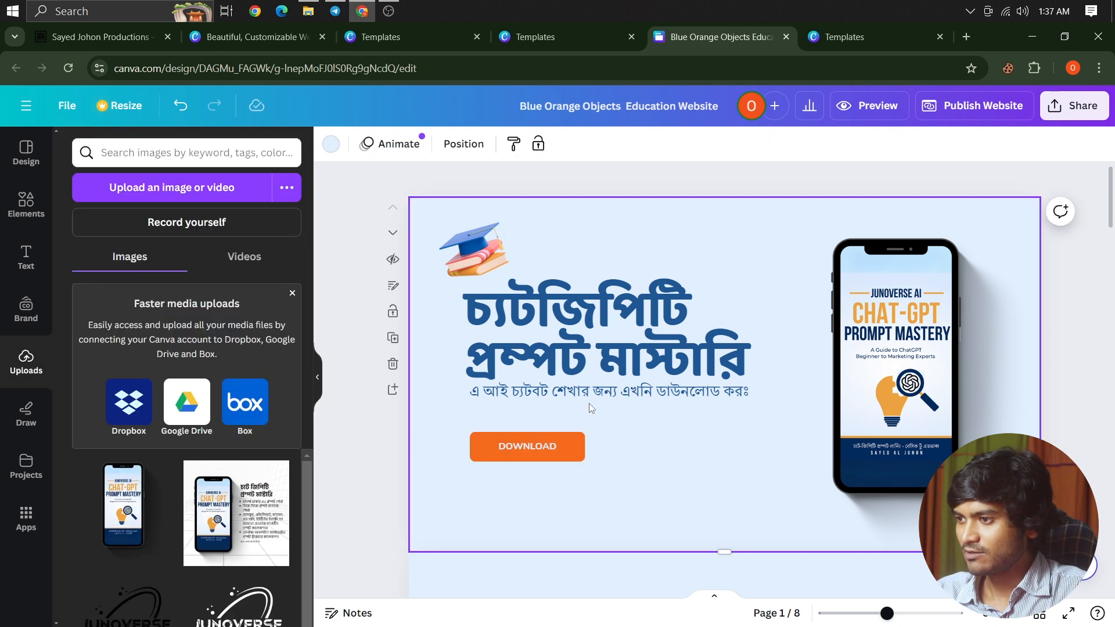
Step: Lower the subtitle into the gap above the DOWNLOAD button and nudge the heading slightly so the two line up
left_click_drag(591, 409, 588, 420)
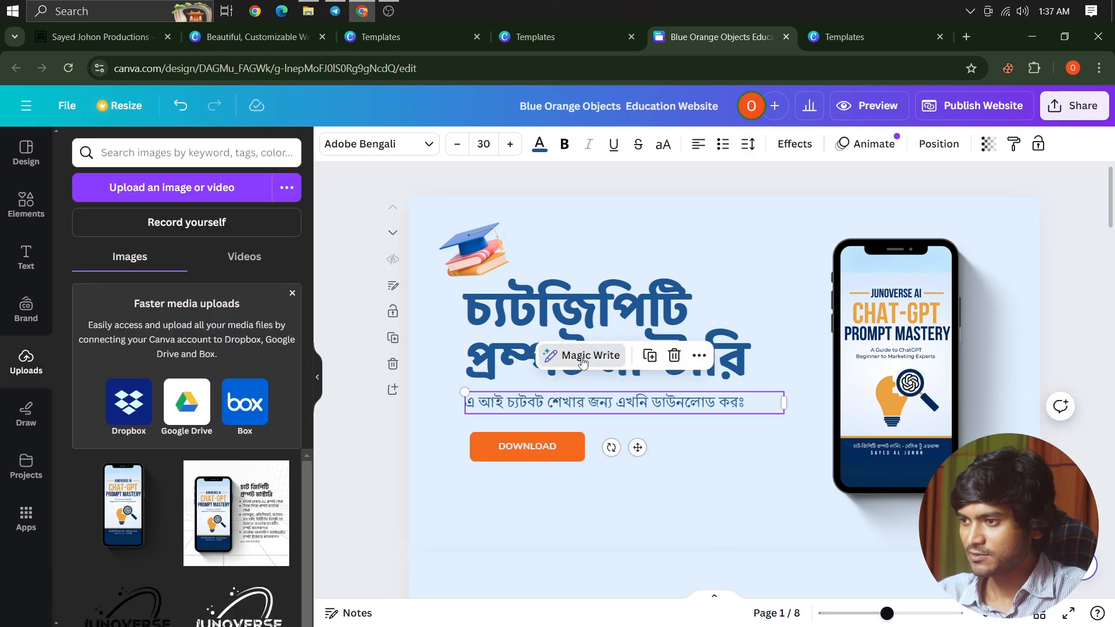
left_click(554, 311)
left_click_drag(555, 311, 554, 309)
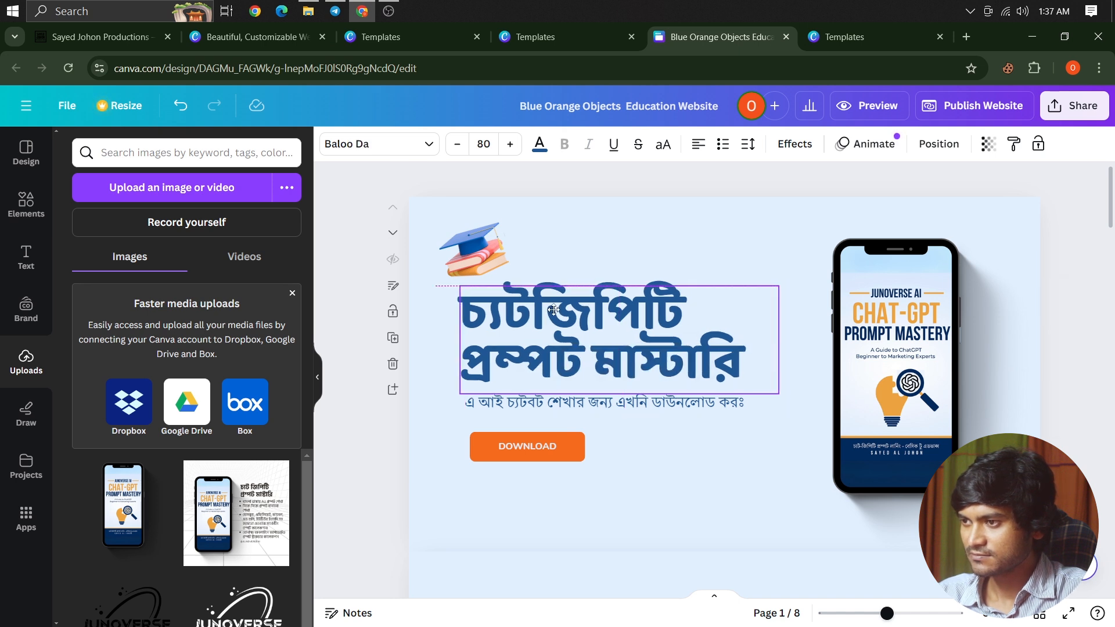
Step: Move the graduation cap graphic onto the upper-left corner of the phone mockup
left_click_drag(468, 252, 837, 228)
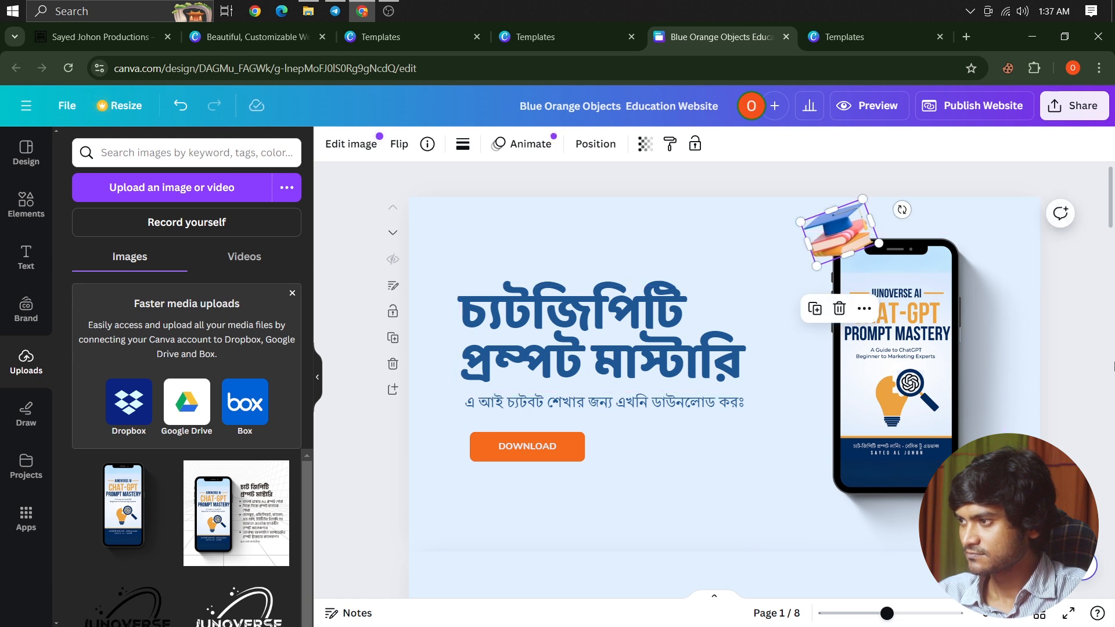
left_click(1088, 330)
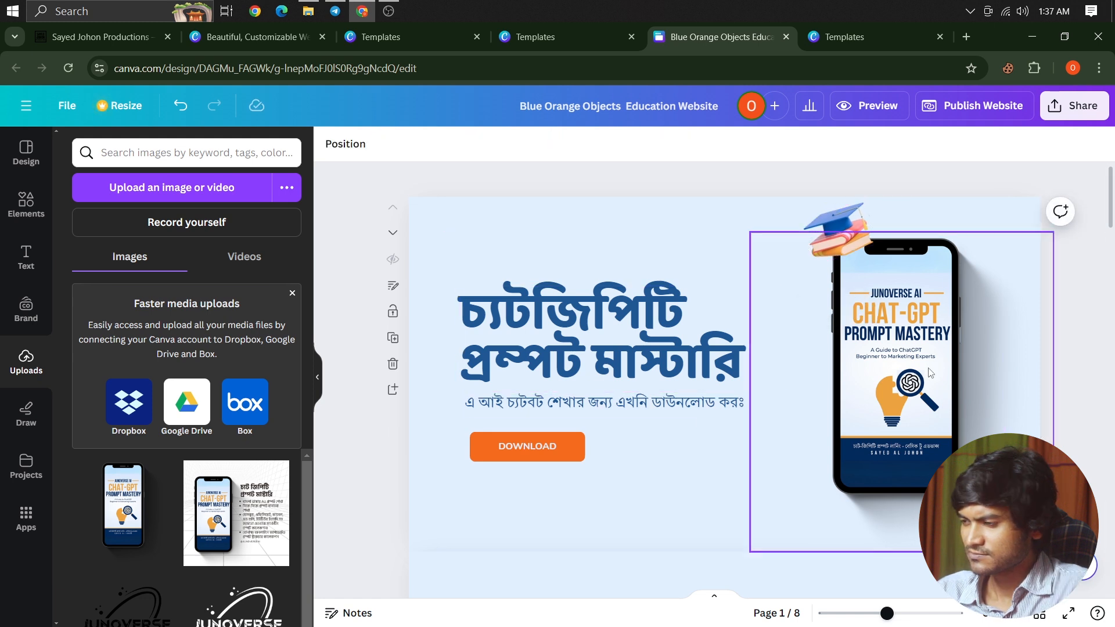
left_click(778, 438)
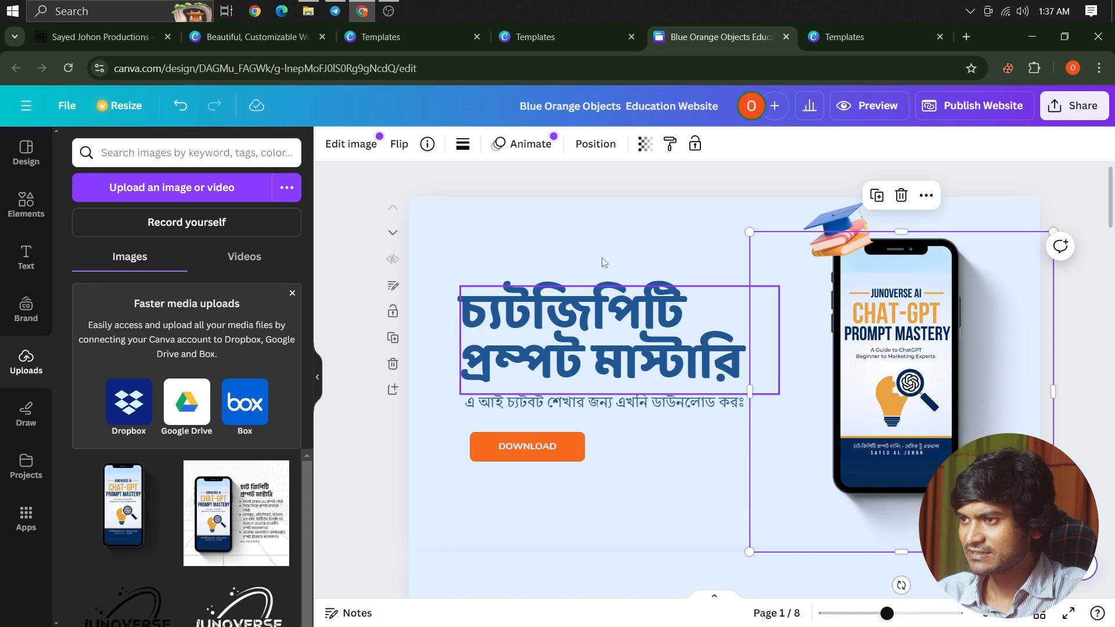
left_click(527, 143)
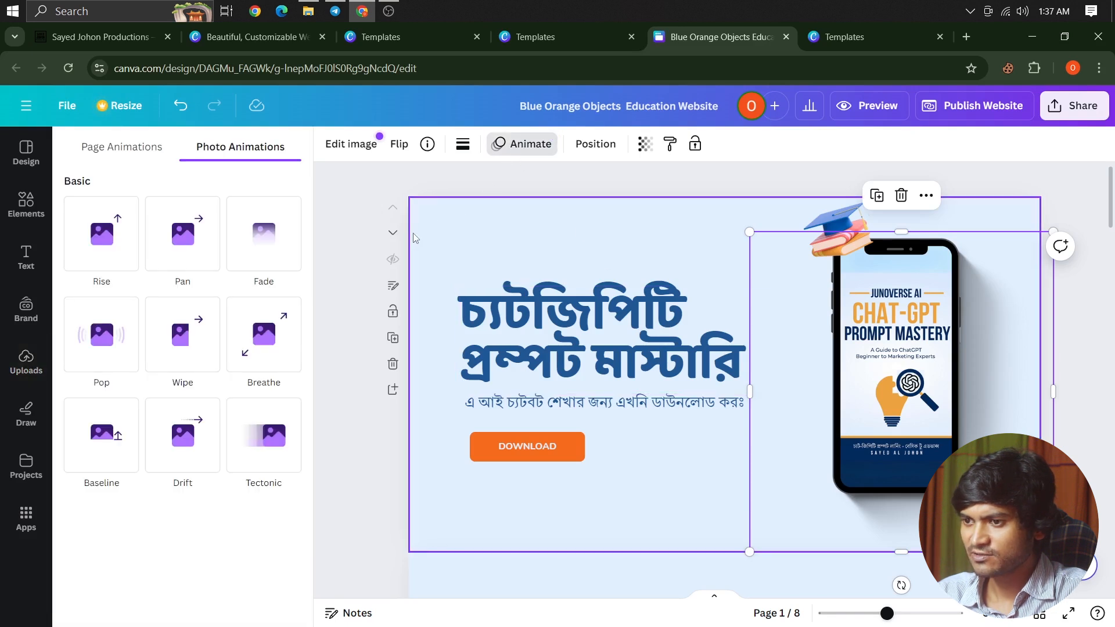
left_click(1093, 200)
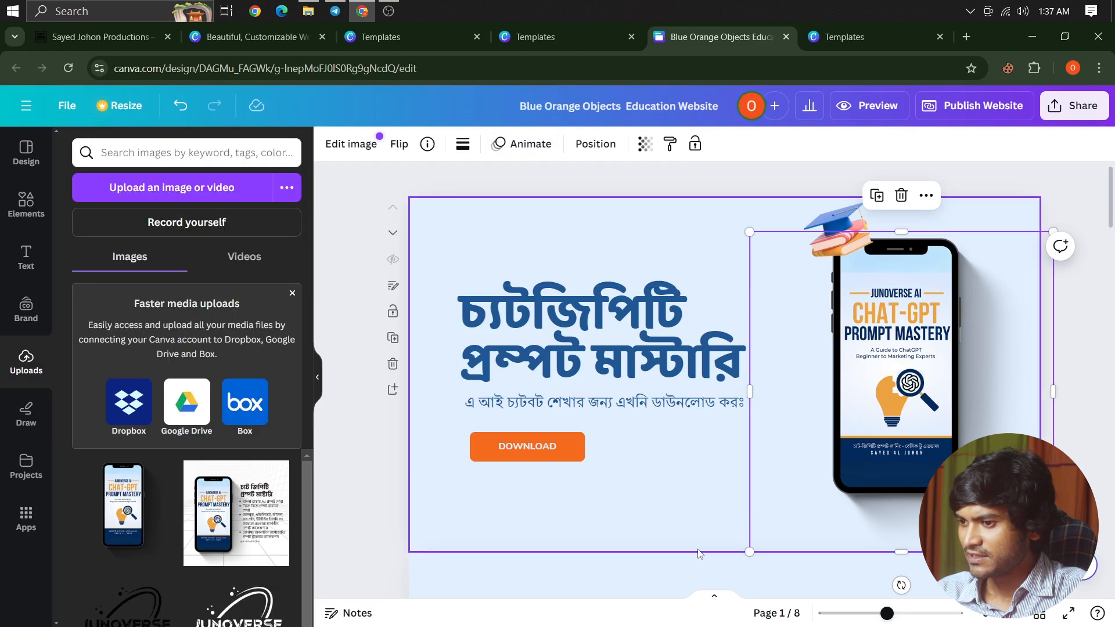
left_click(1093, 382)
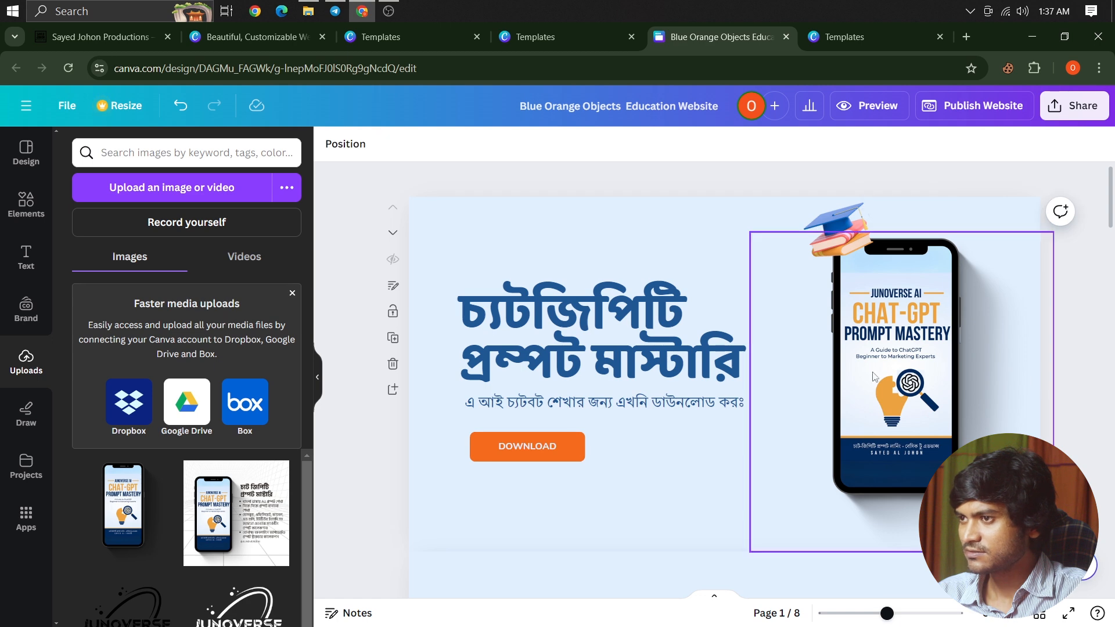
Step: Replace the yellow folder illustration on page 2 with the phone and tablet book mockup from the Telegram Desktop folder
scroll(564, 451, "down", 3)
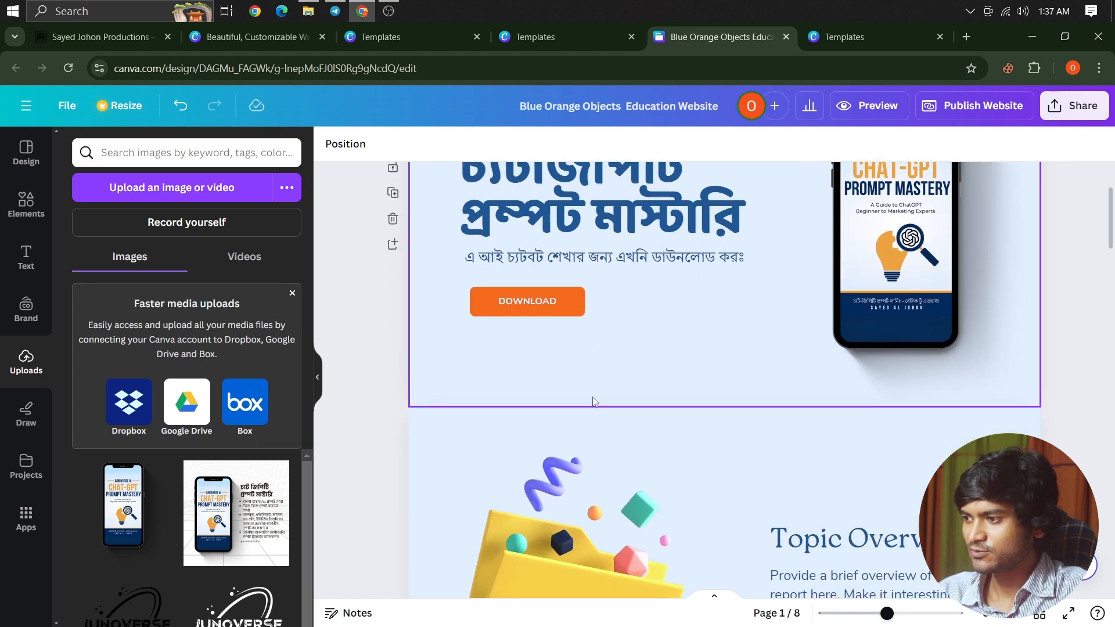
scroll(575, 377, "down", 3)
left_click(618, 436)
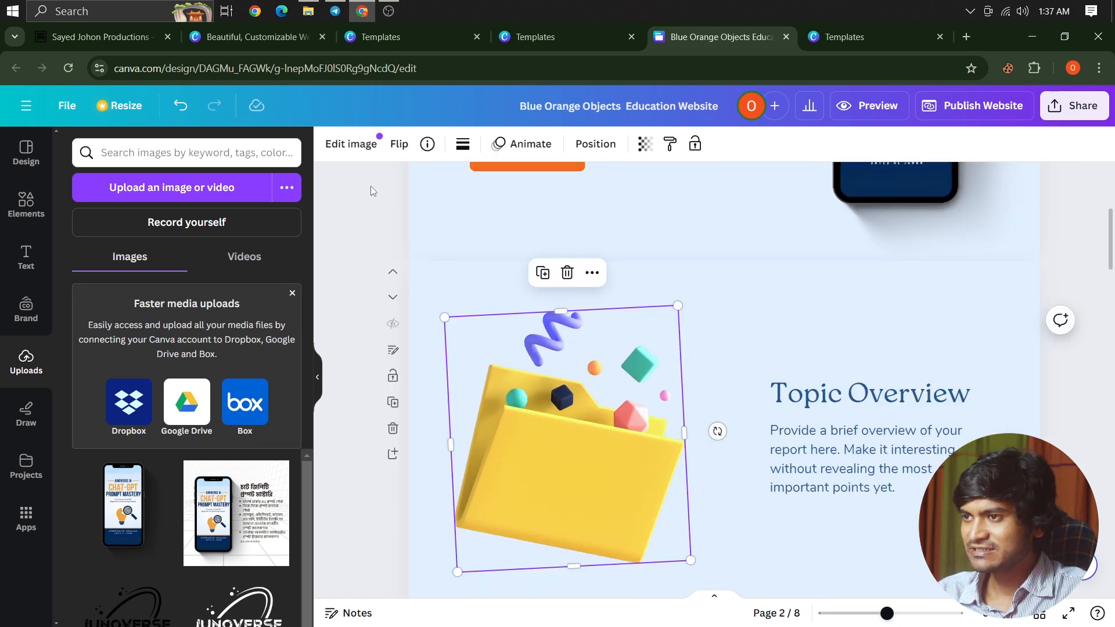
left_click(308, 11)
left_click(490, 231)
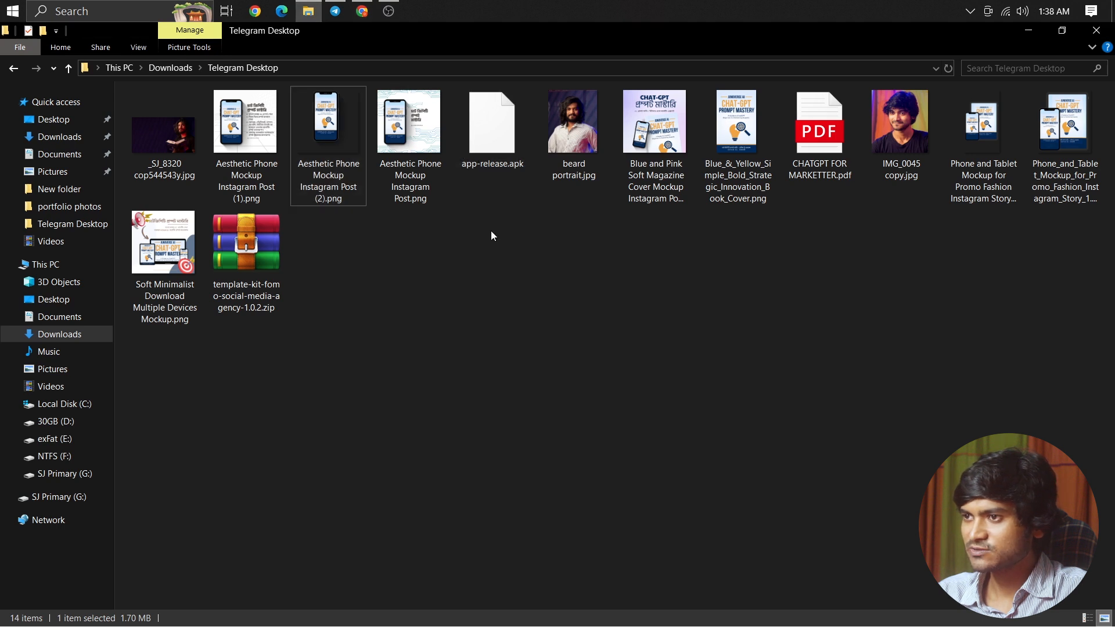
left_click_drag(1034, 139, 159, 447)
left_click_drag(111, 497, 521, 453)
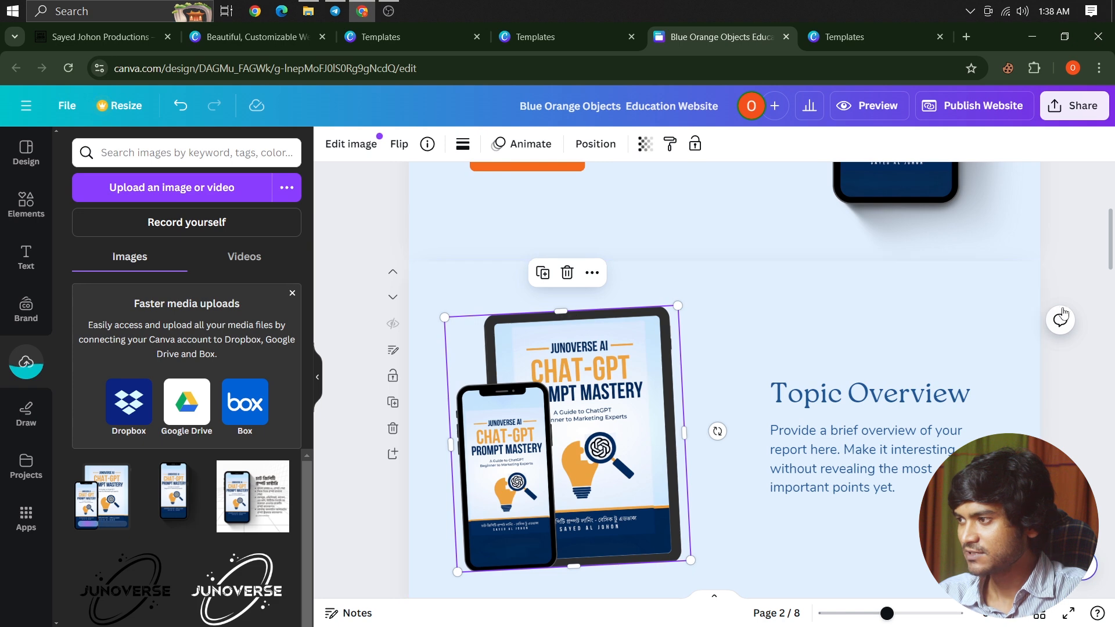
left_click(712, 428)
Step: Replace the "Topic Overview" heading with "হাজারো মার্কেটিং প্রম্পট" and widen its text box so it fits on one line
scroll(755, 420, "up", 4)
scroll(755, 419, "down", 6)
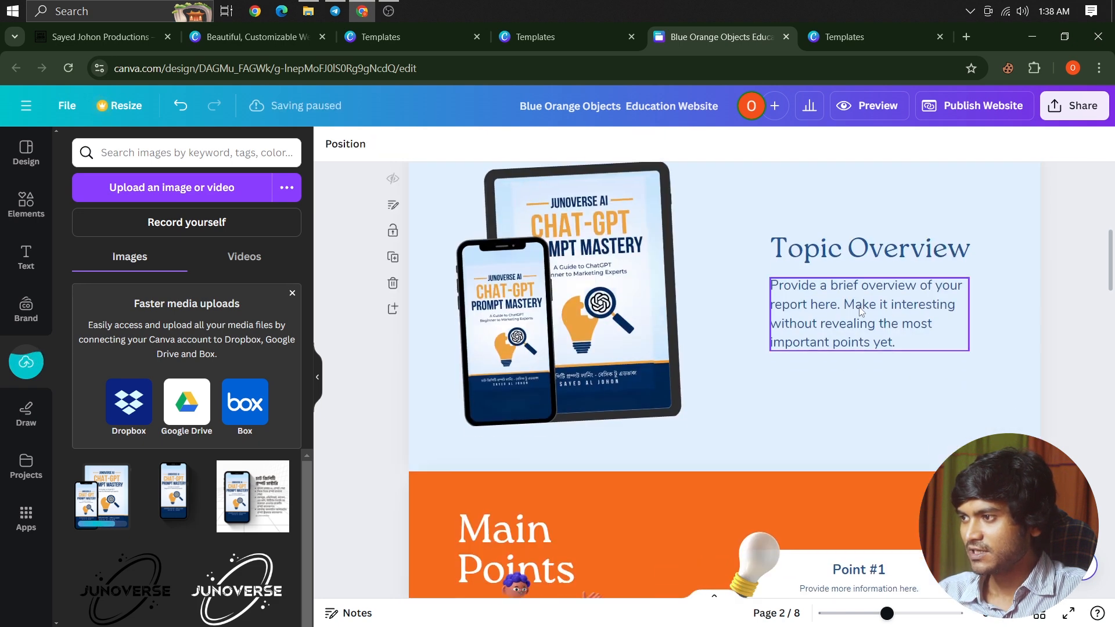
left_click(862, 302)
left_click(857, 256)
left_click(1081, 241)
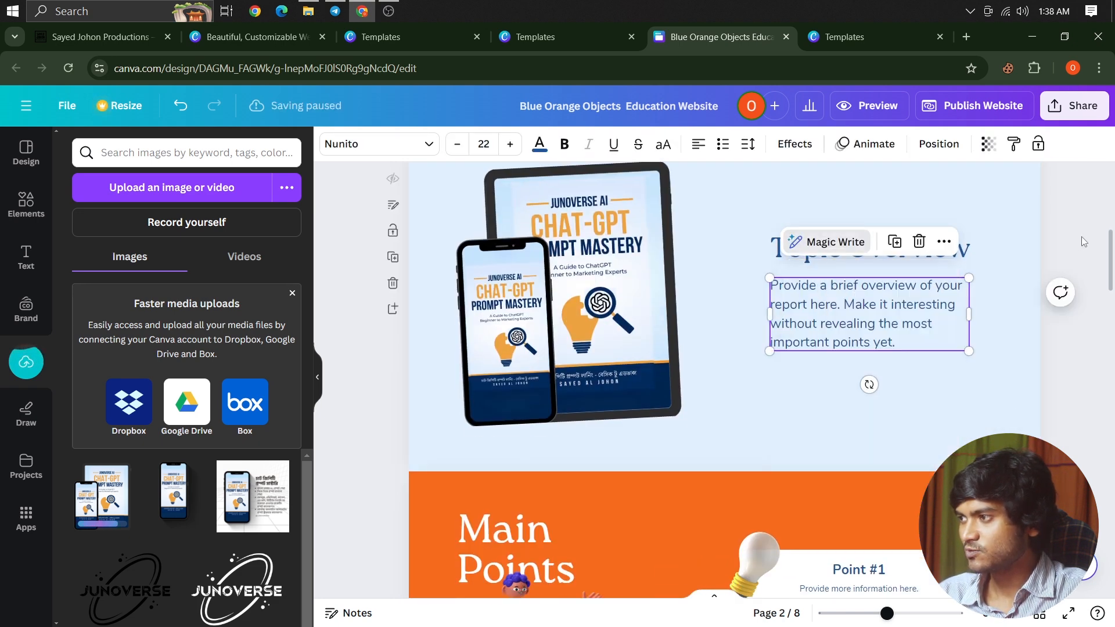
double_click(916, 249)
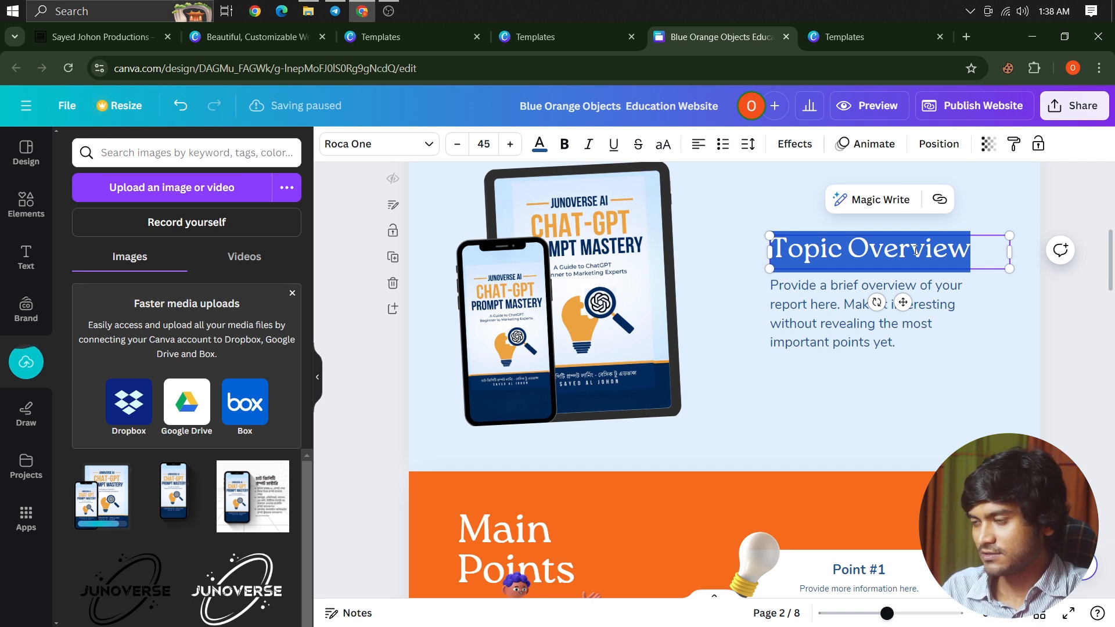
type("Haja")
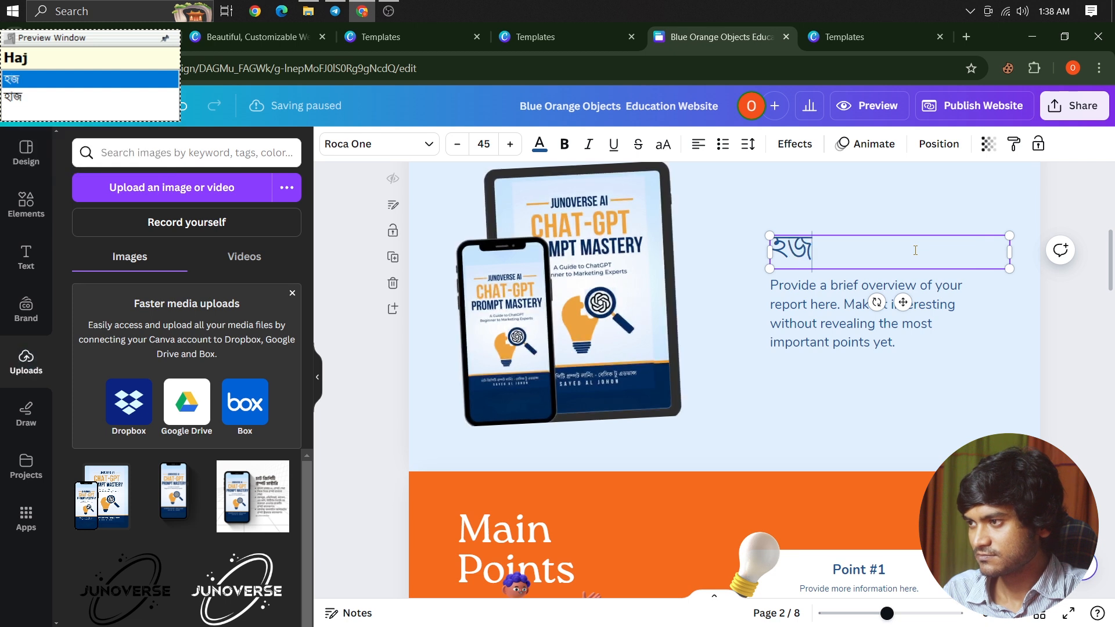
type("ro marrk")
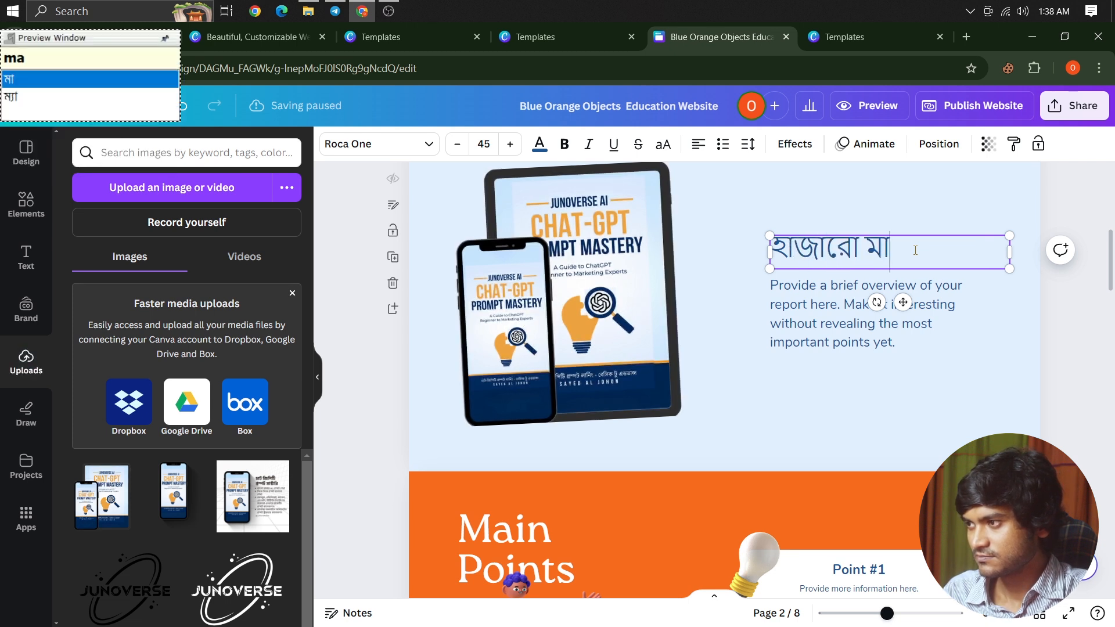
type("eTing pro")
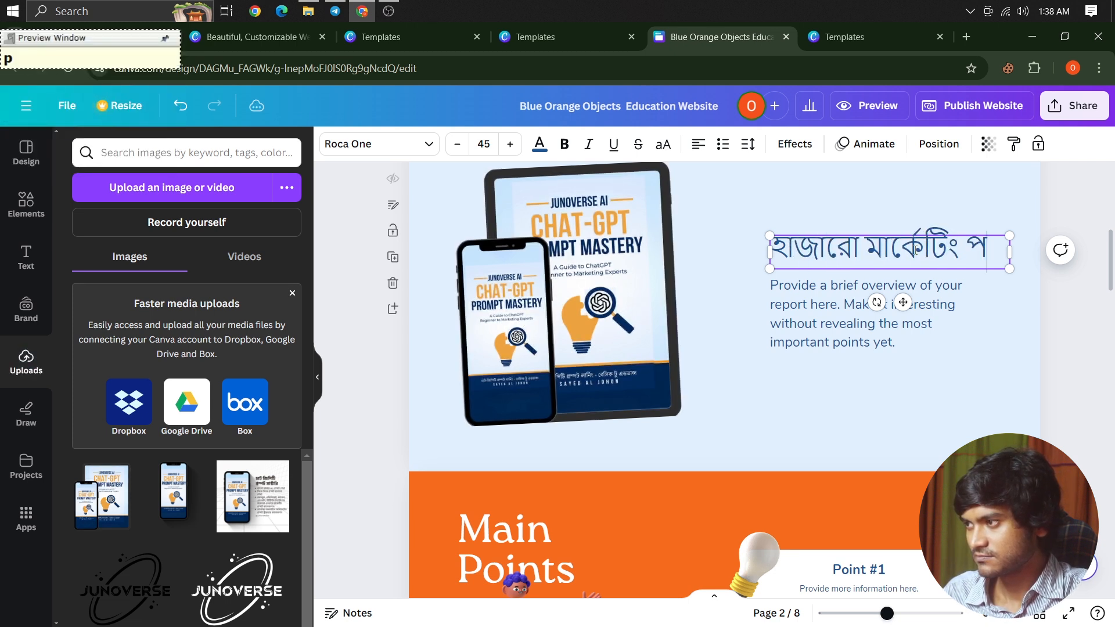
type("mpT")
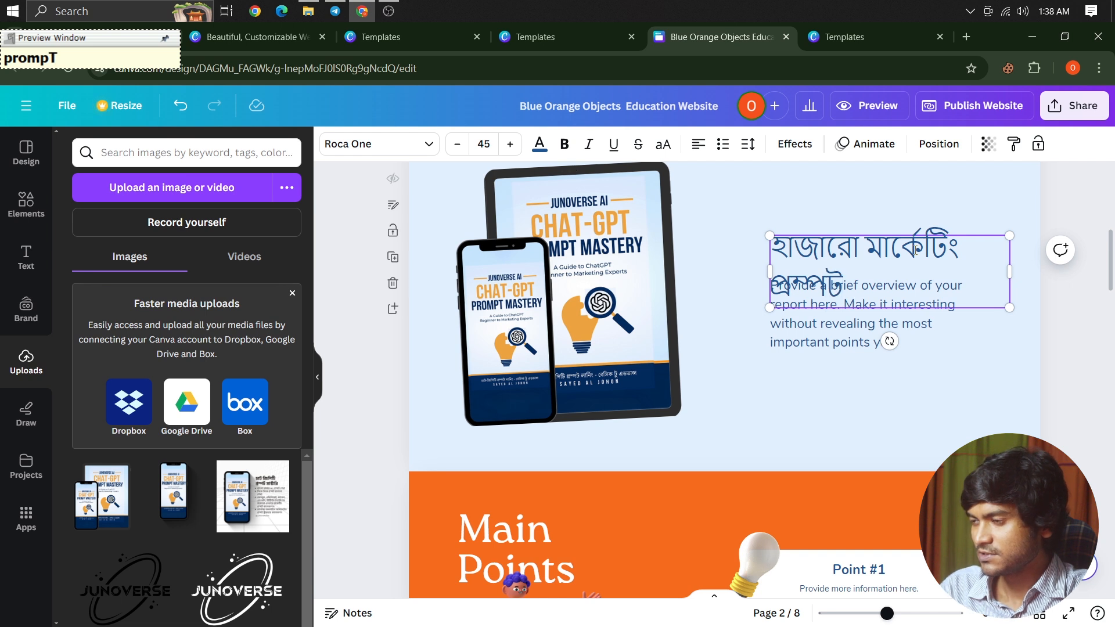
left_click_drag(768, 271, 735, 270)
Step: Replace the placeholder paragraph under the page 2 heading with "এই ই বুকের মধ্যে পাবে প্রচুর মার্কেটিং রিলেটেড প্রম্পট যেইটা অনলাইন মার্কেটিং এ সাহায্য করবে।"
left_click(801, 298)
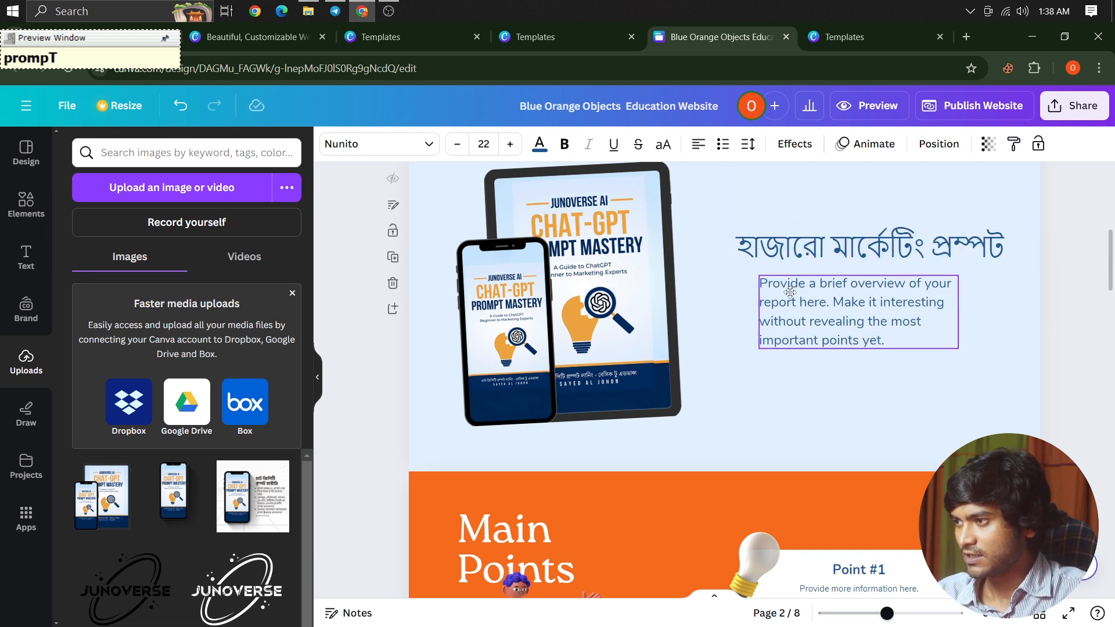
double_click(796, 298)
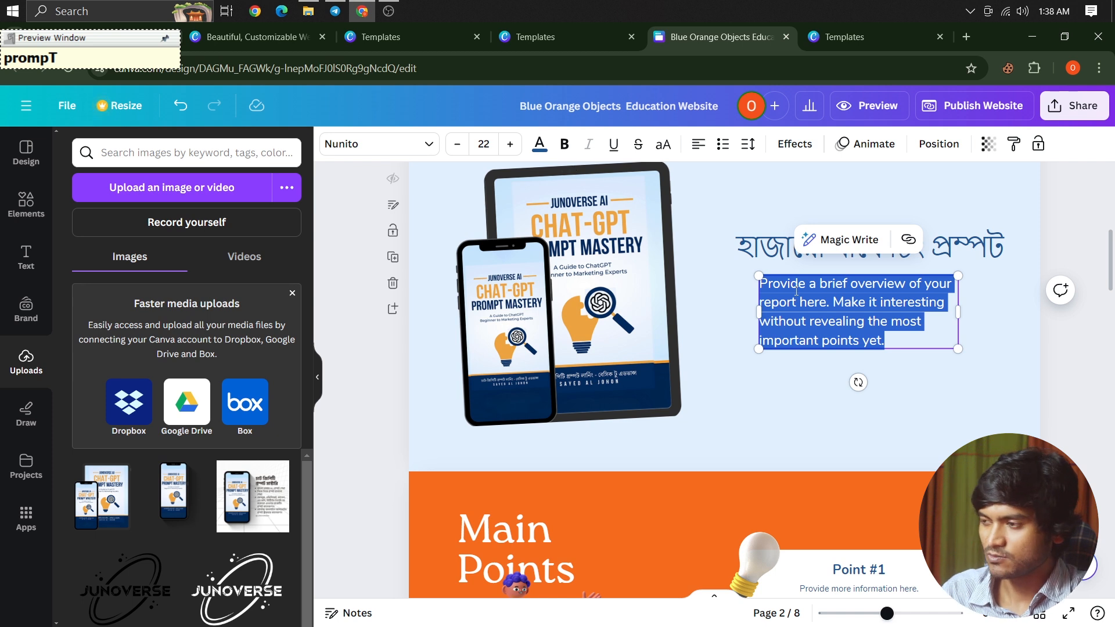
type("ei")
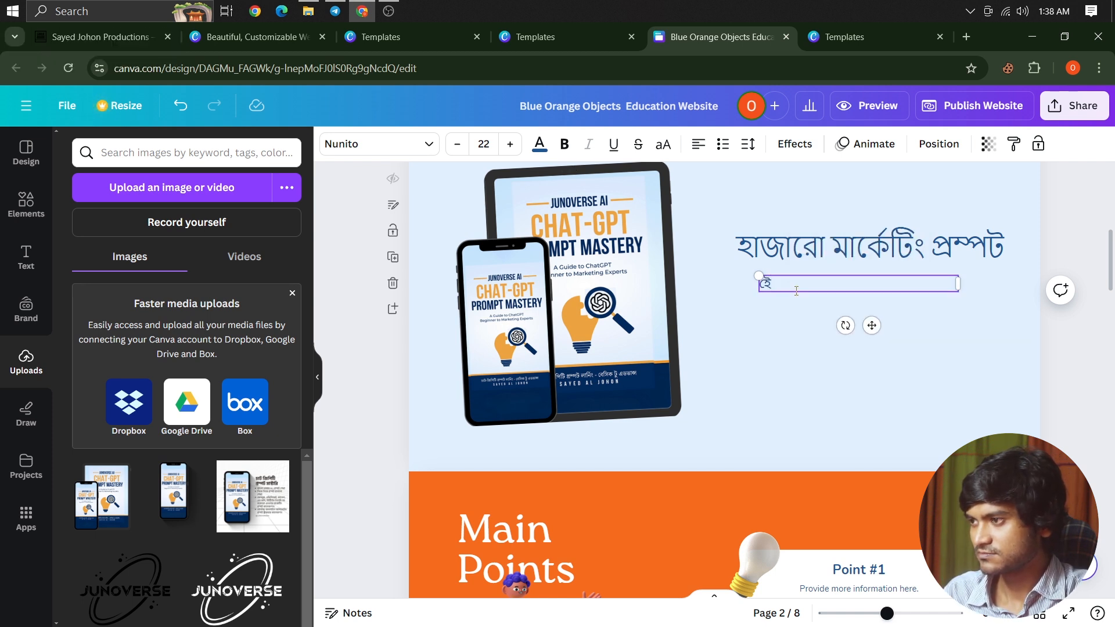
key("ctrl+a")
type("ei ")
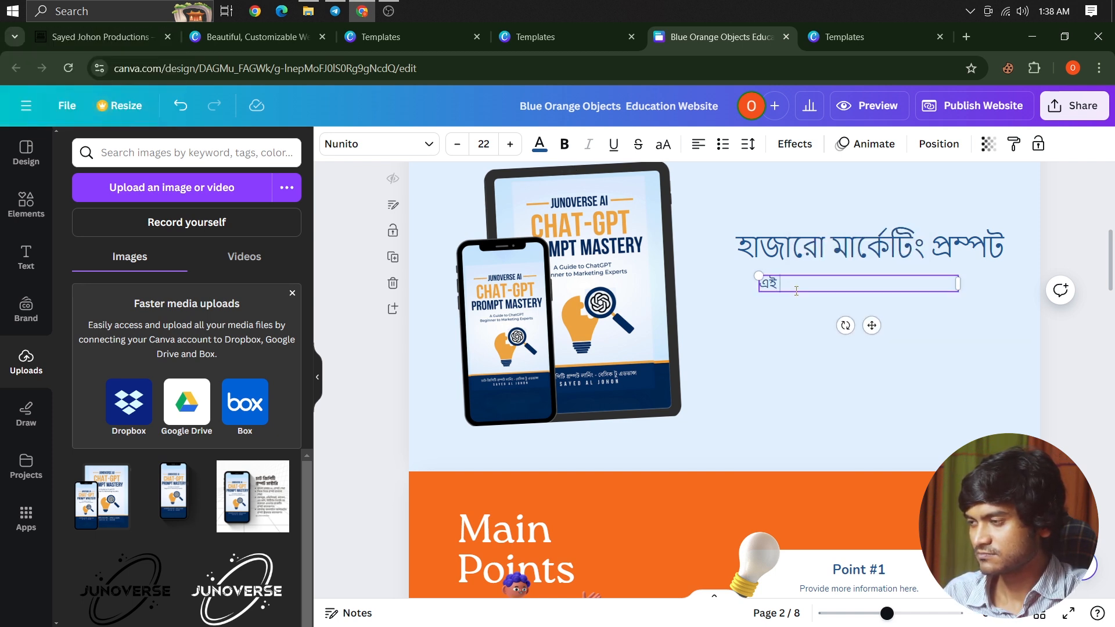
type("i buker mod")
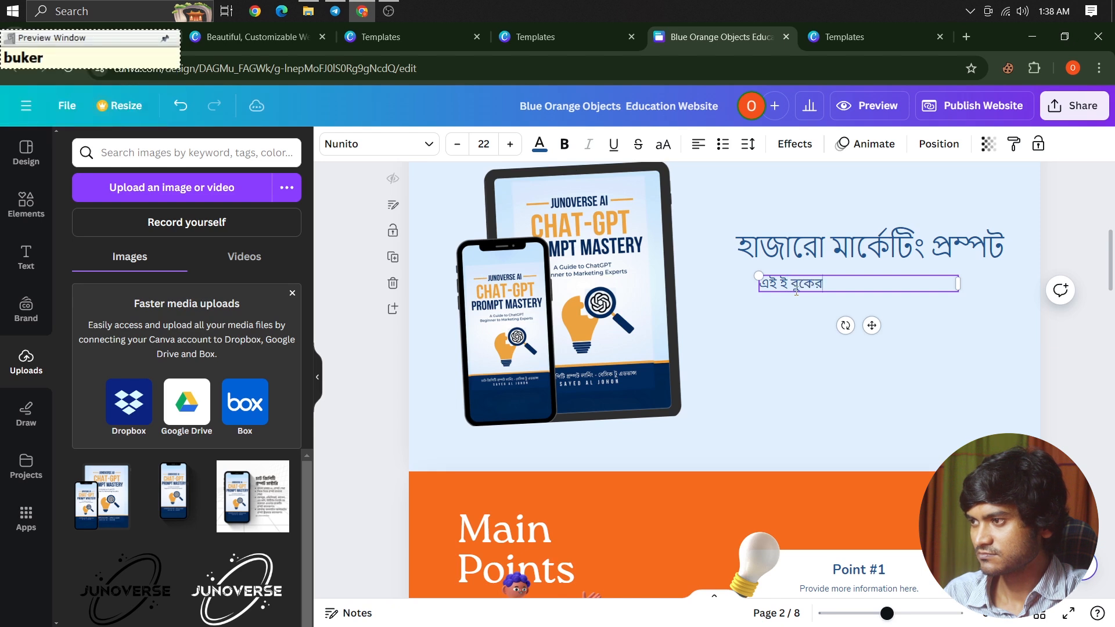
type("hye pa")
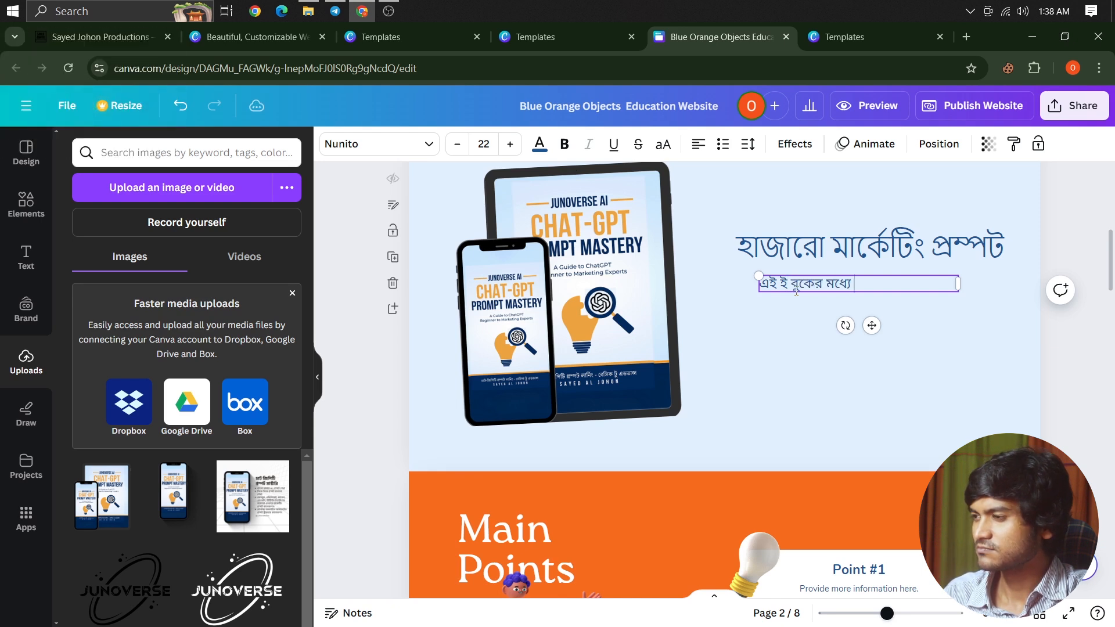
type("be ")
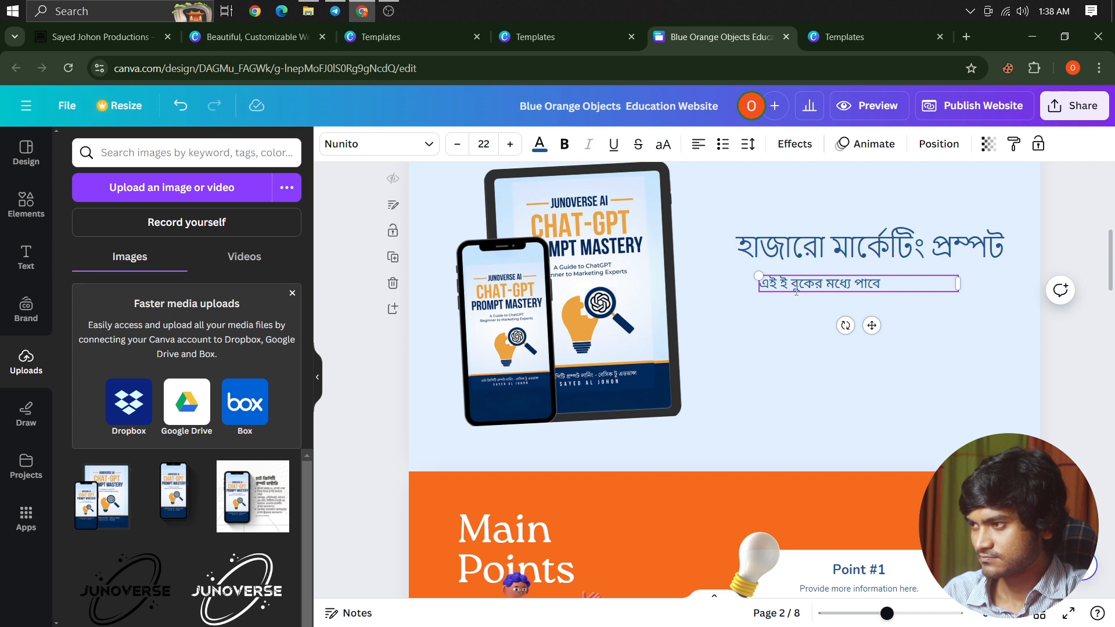
type("procur ma")
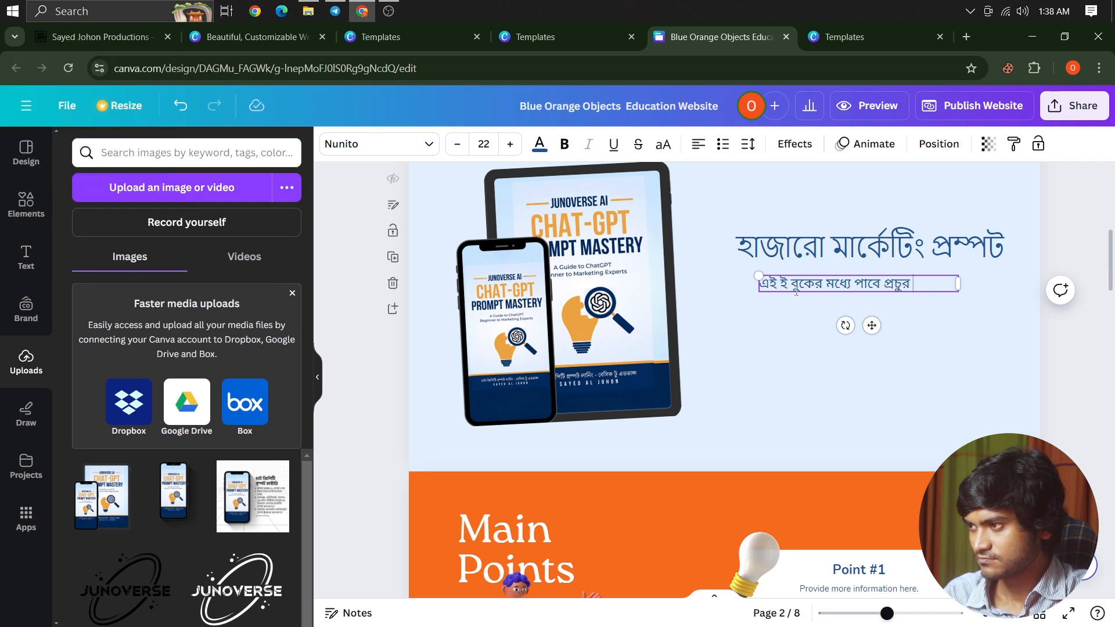
type("rrketing ")
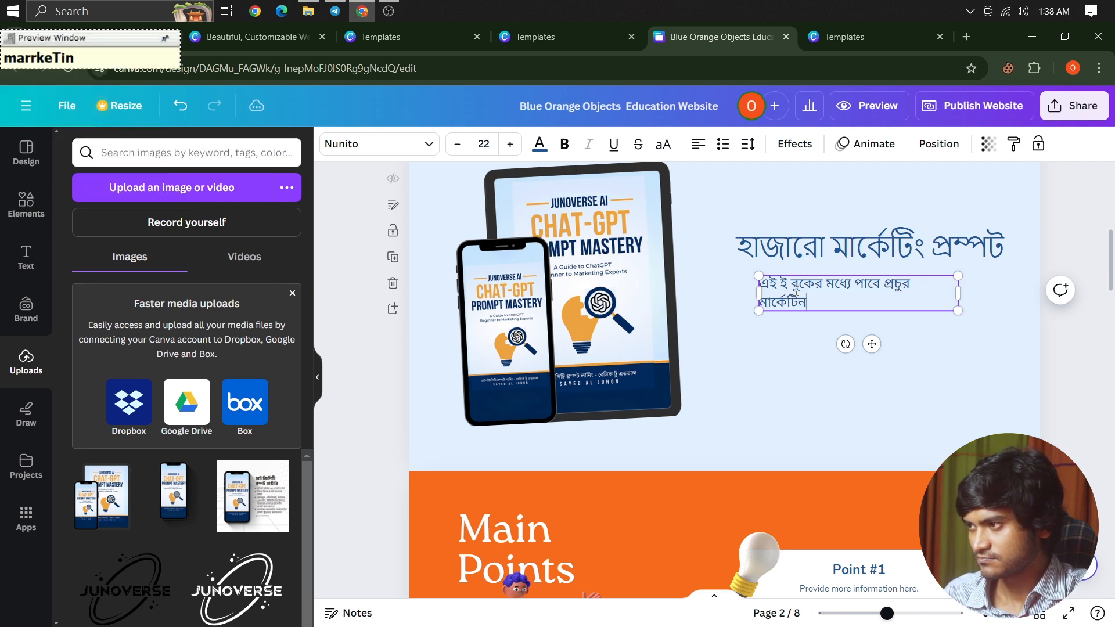
type("rileTeD promp")
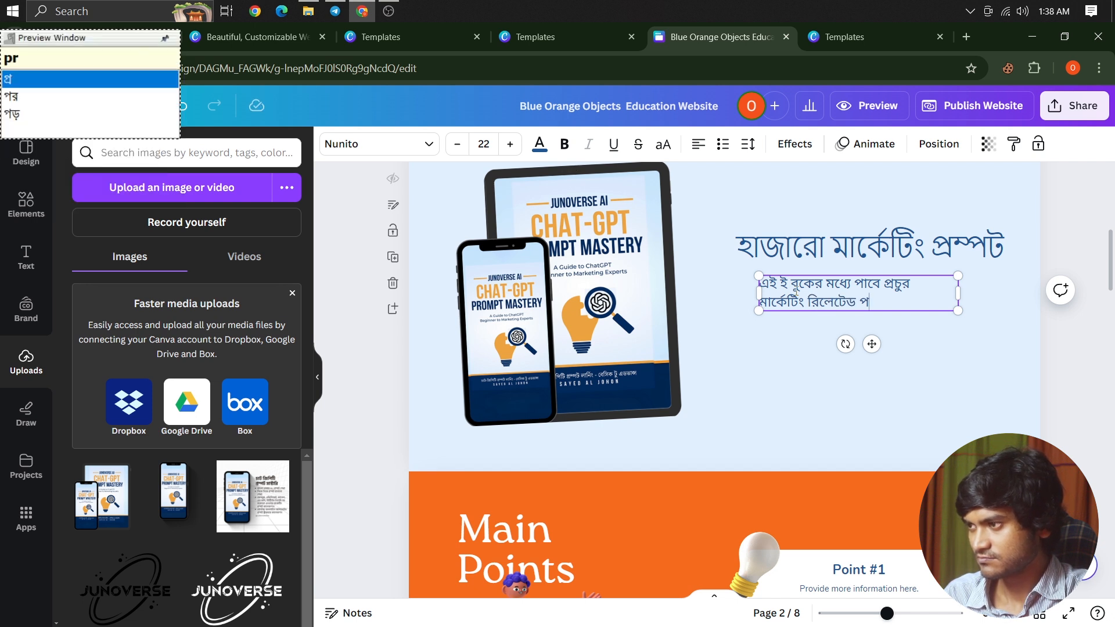
type("t jeiTa ")
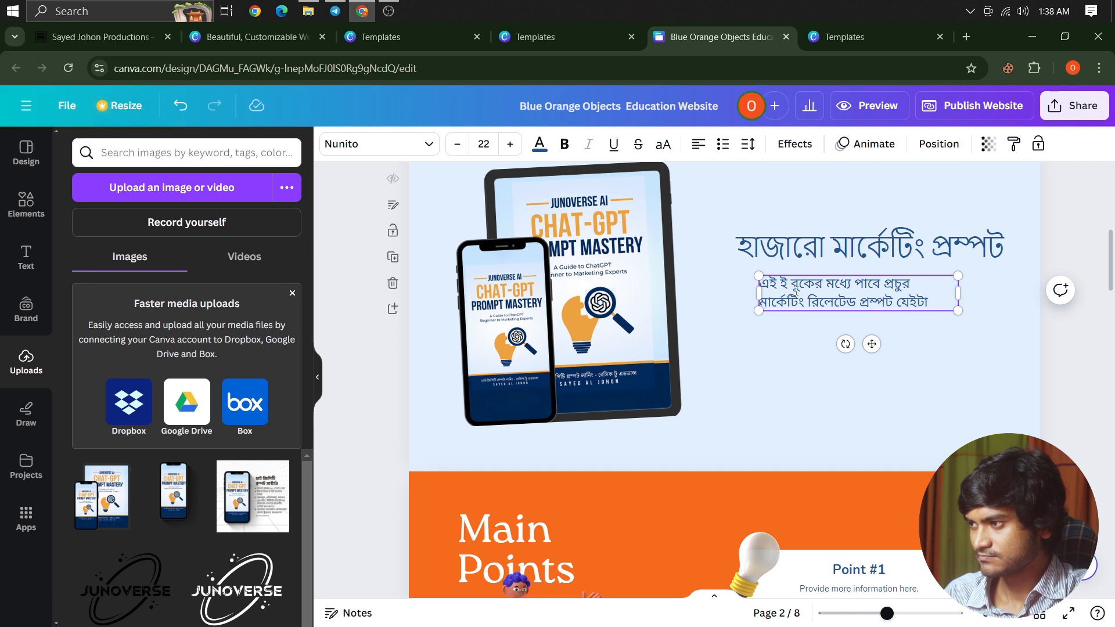
type("mar")
key("BackSpace")
key("BackSpace")
key("BackSpace")
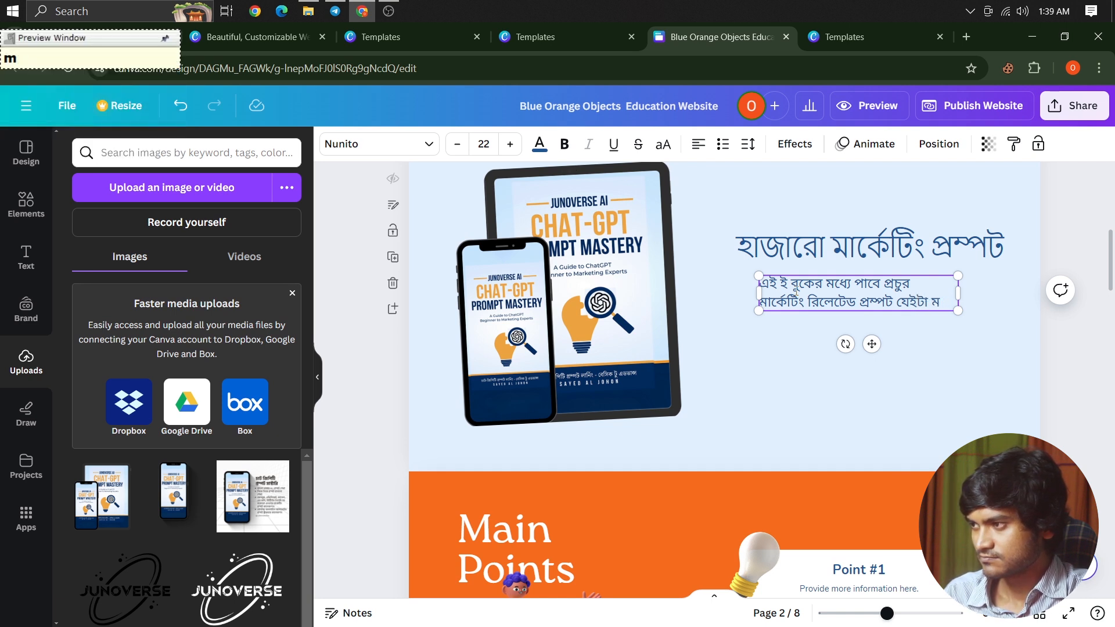
type("onlain marrkeTing e sahazy kr")
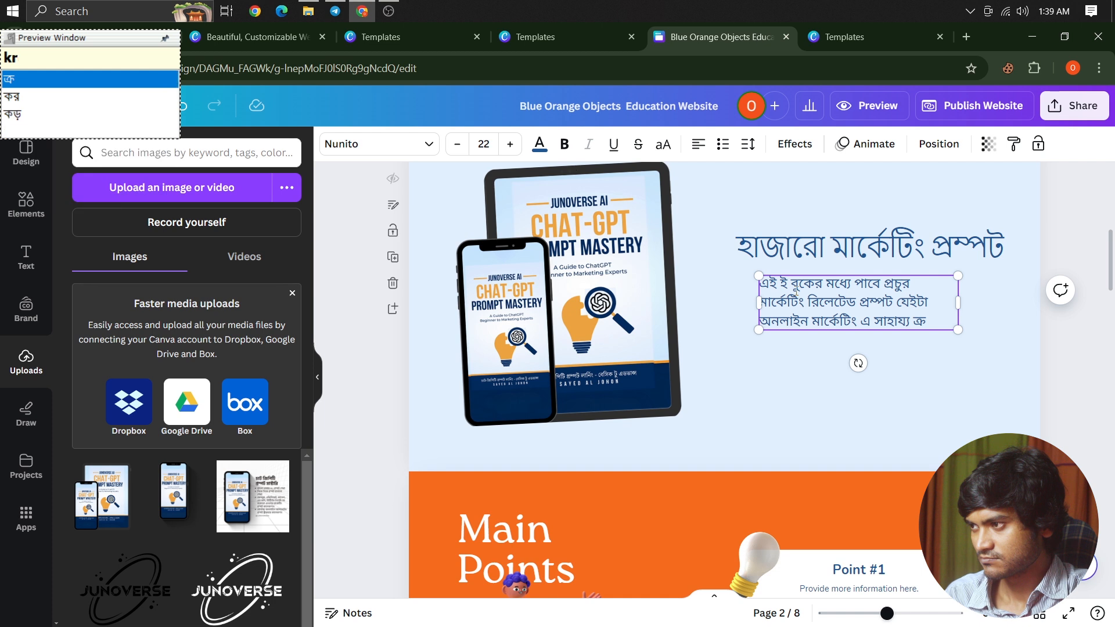
key("BackSpace")
type("ro")
key("BackSpace")
key("BackSpace")
key("BackSpace")
key("BackSpace")
type("korobe")
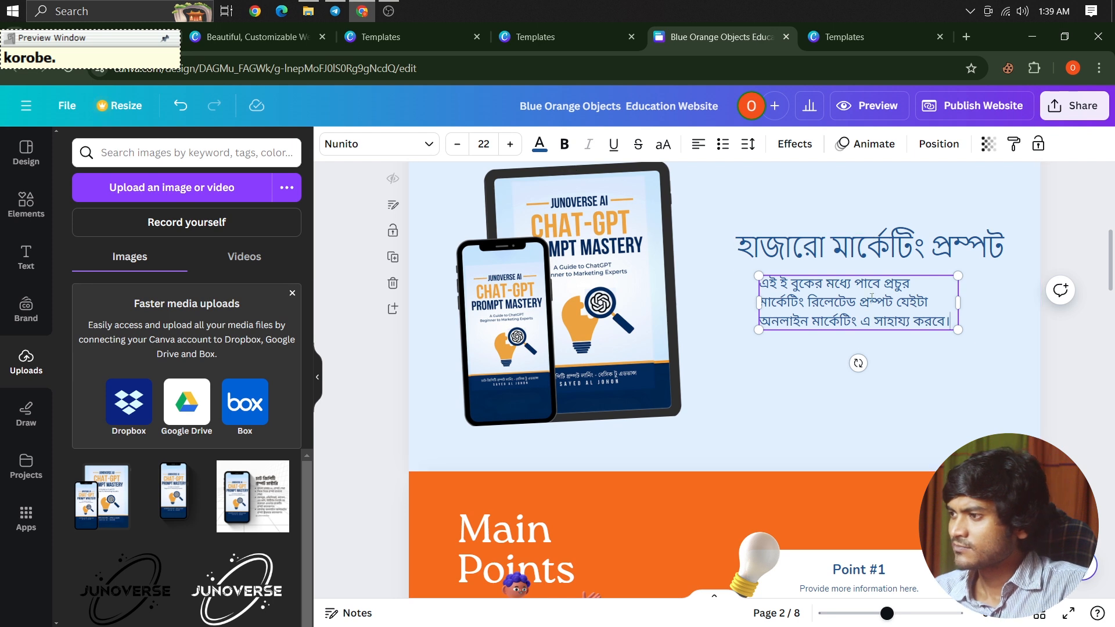
Step: Duplicate the Bengali paragraph on a new line below itself inside the same text box on page 2
triple_click(953, 318)
key("ctrl+c")
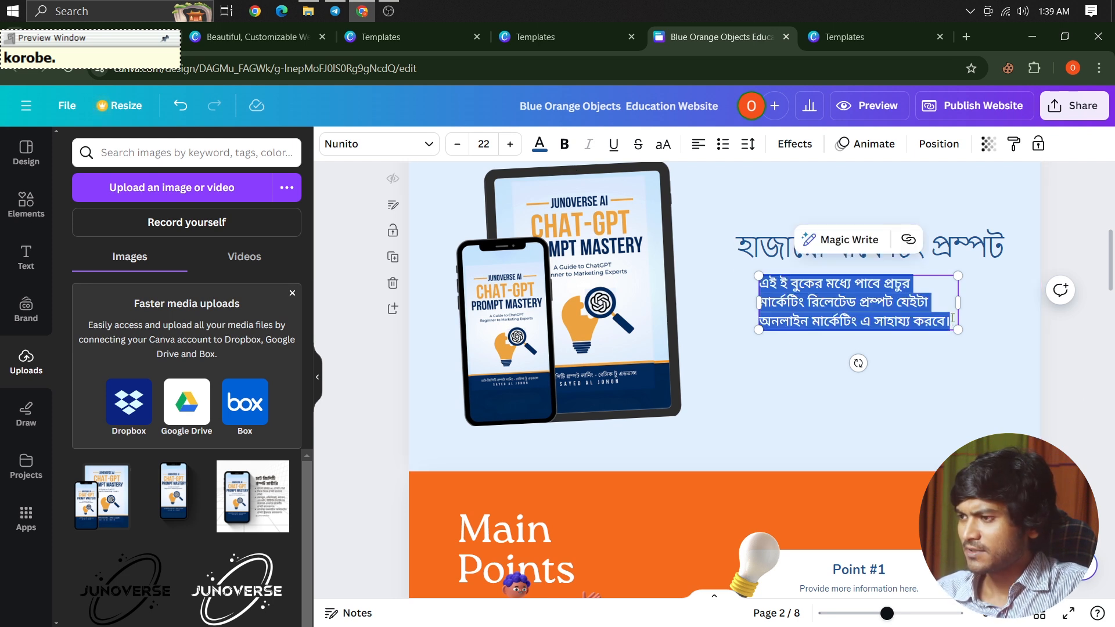
left_click(937, 328)
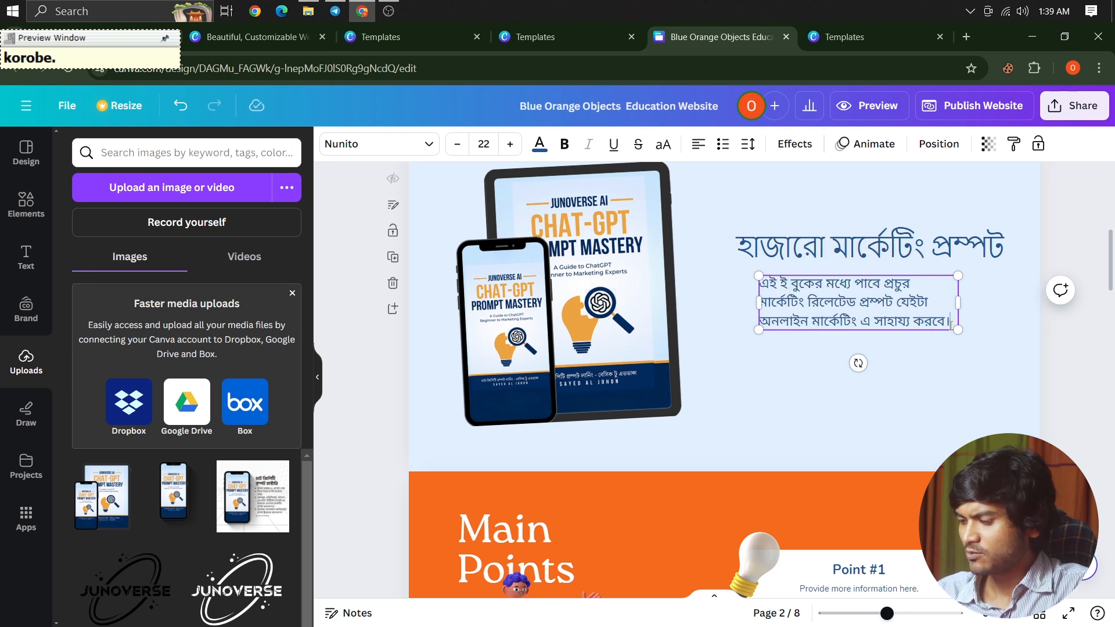
key("Return")
key("ctrl+v")
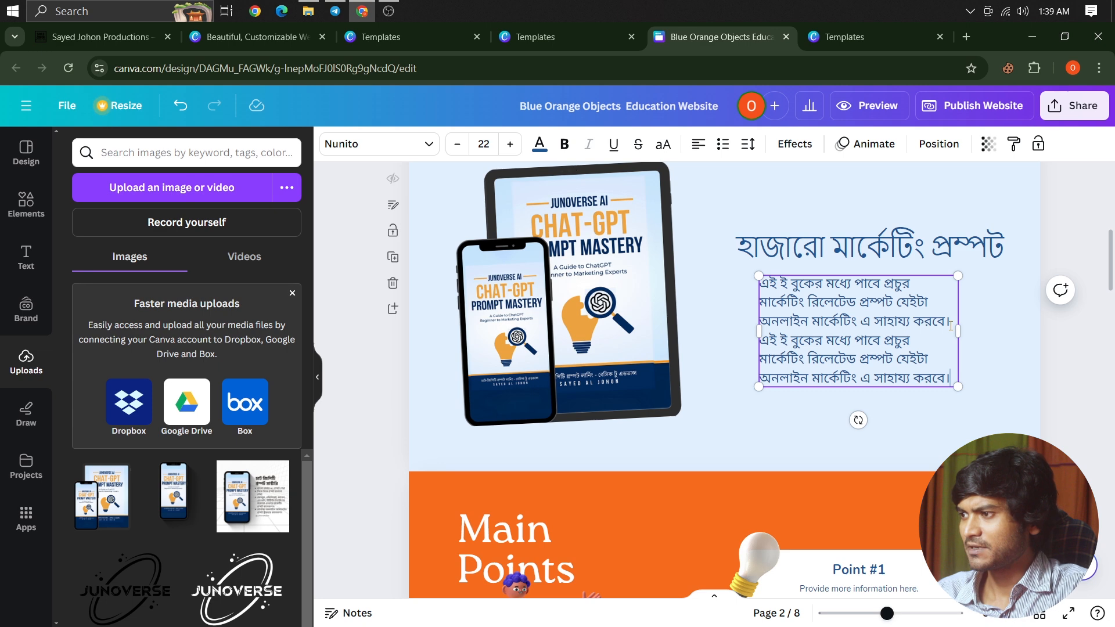
left_click(1091, 392)
Step: Replace the "Point #1" title in the Main Points section with "বাংলা ভাষায়"
scroll(714, 306, "up", 5)
scroll(699, 308, "down", 10)
scroll(670, 329, "up", 4)
left_click(838, 352)
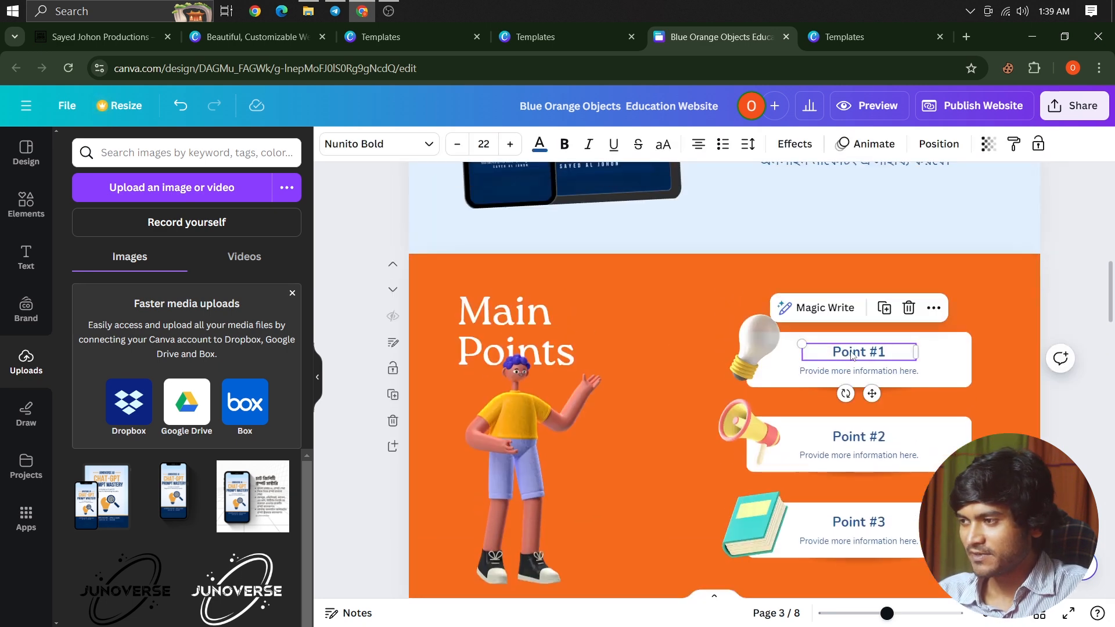
double_click(852, 353)
type("bangla ")
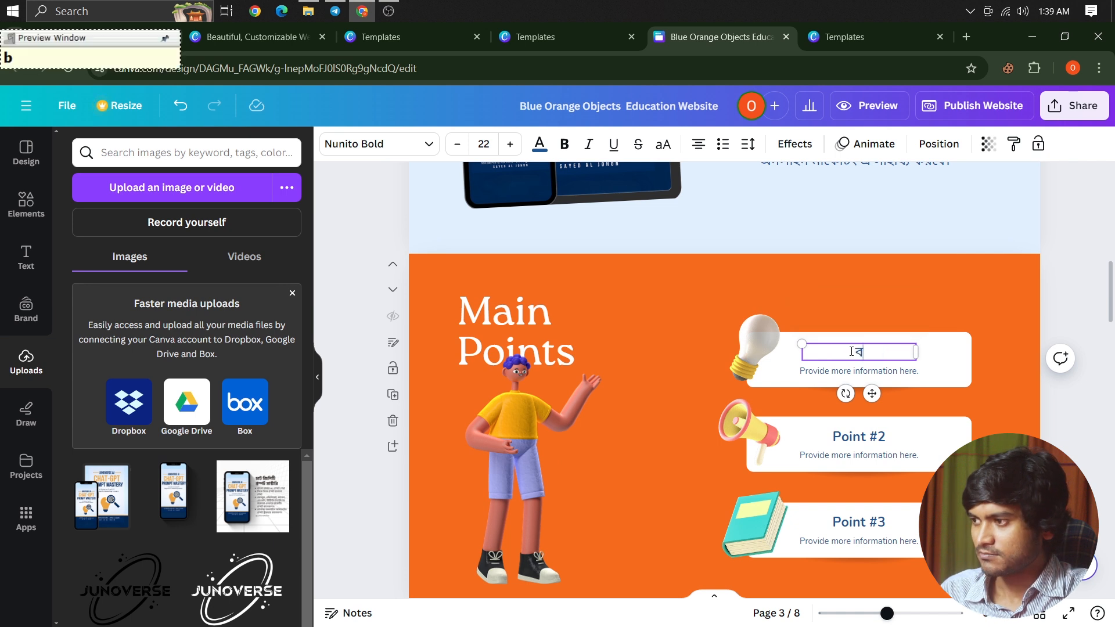
type("va")
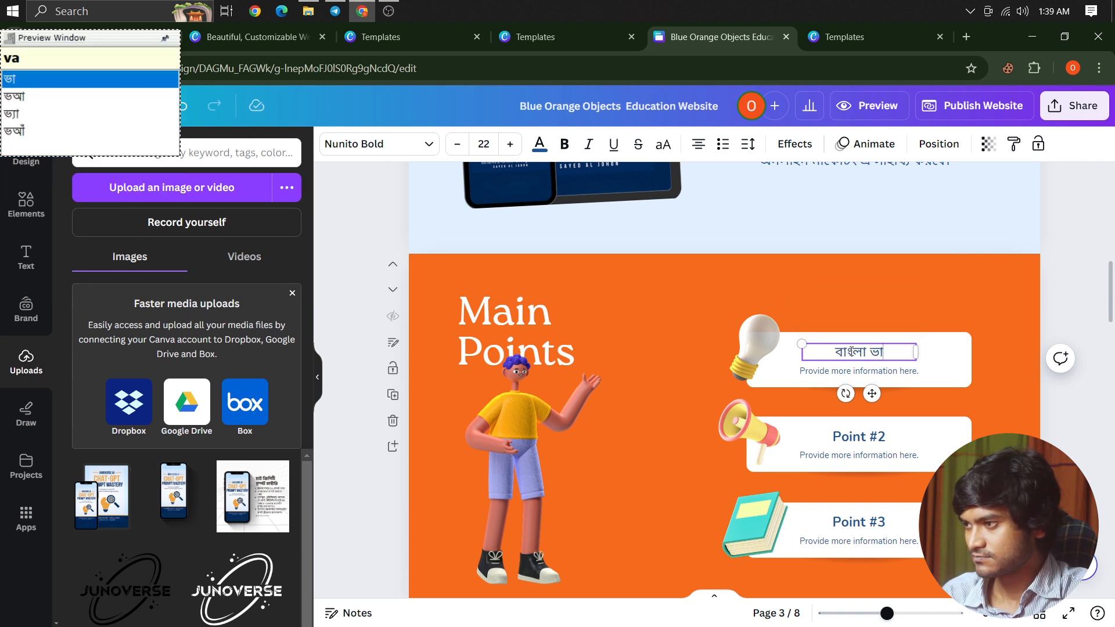
type("X")
key("BackSpace")
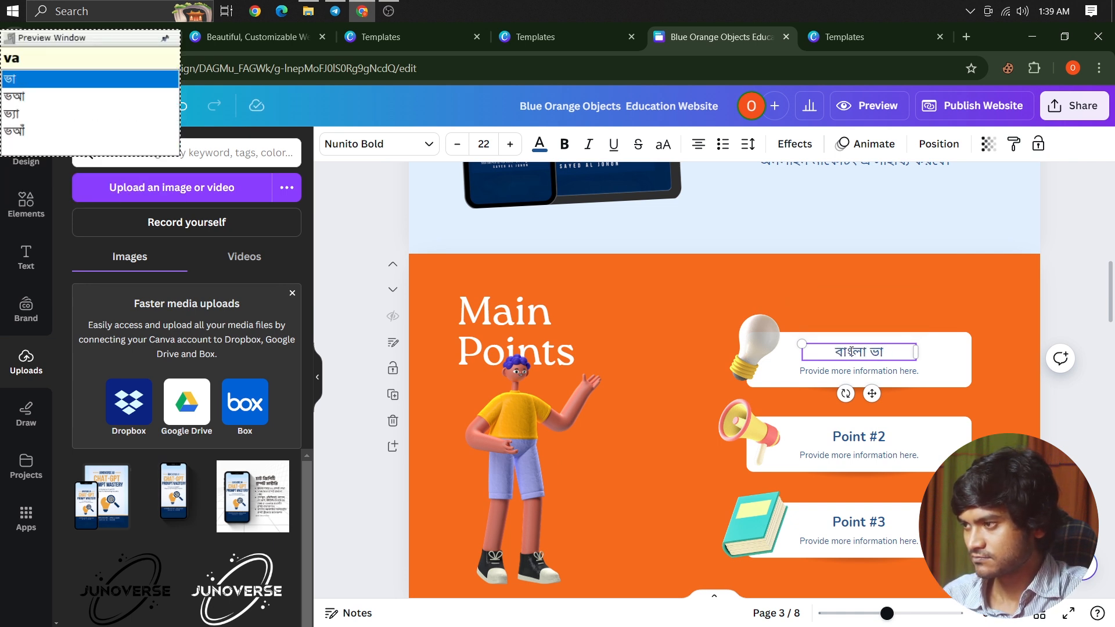
type("SHay")
Step: Replace the "Point #2" title in the Main Points section with "এ আই শিখো"
double_click(849, 435)
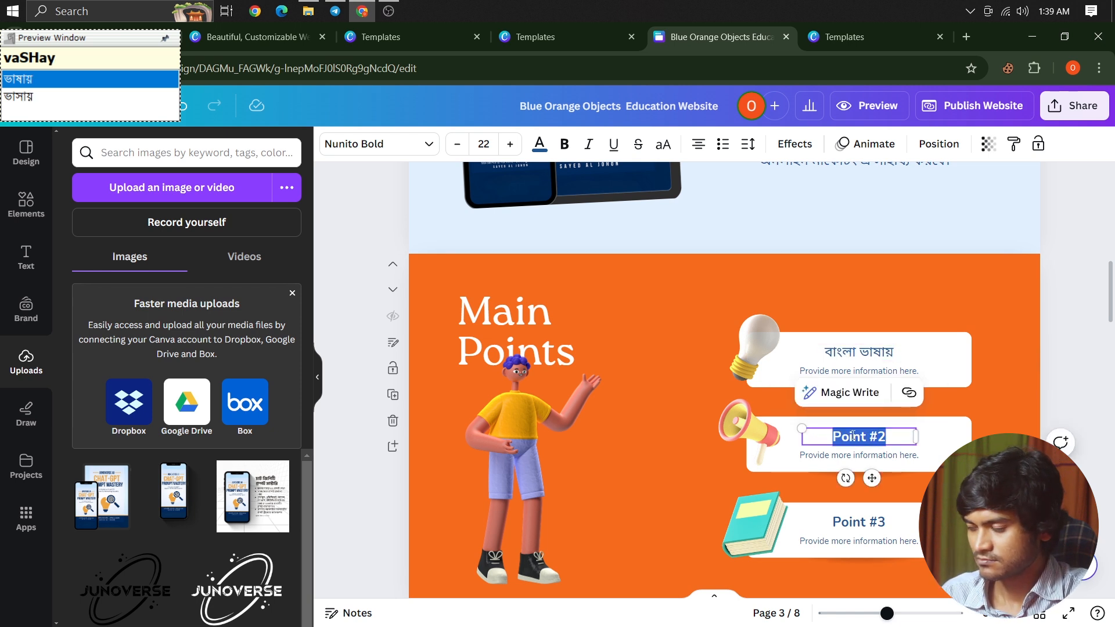
key("BackSpace")
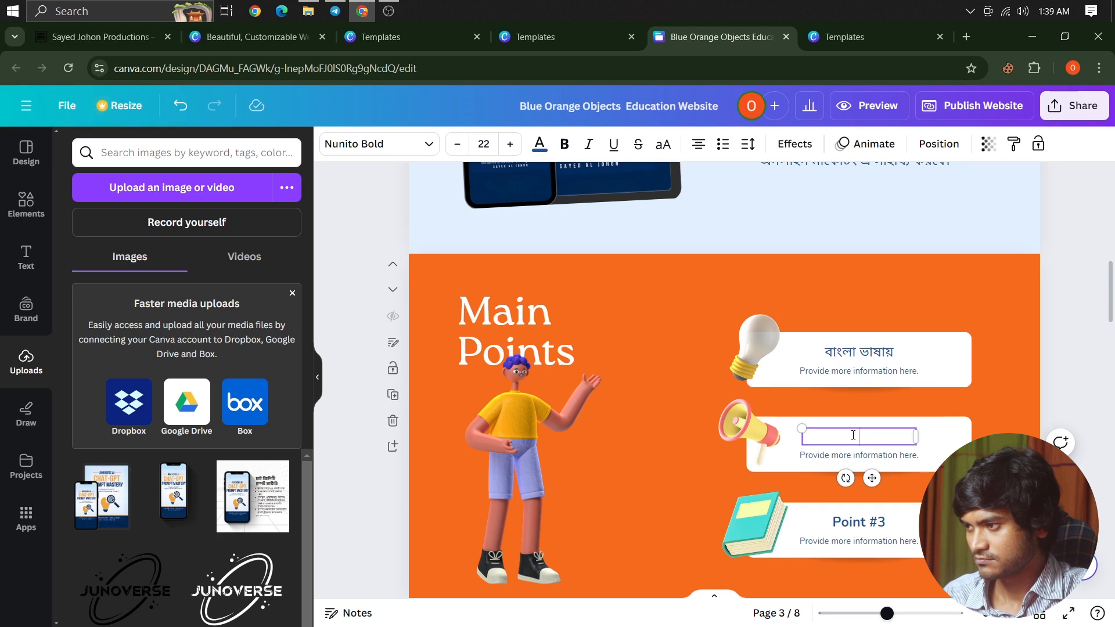
type("e a^i SikhO")
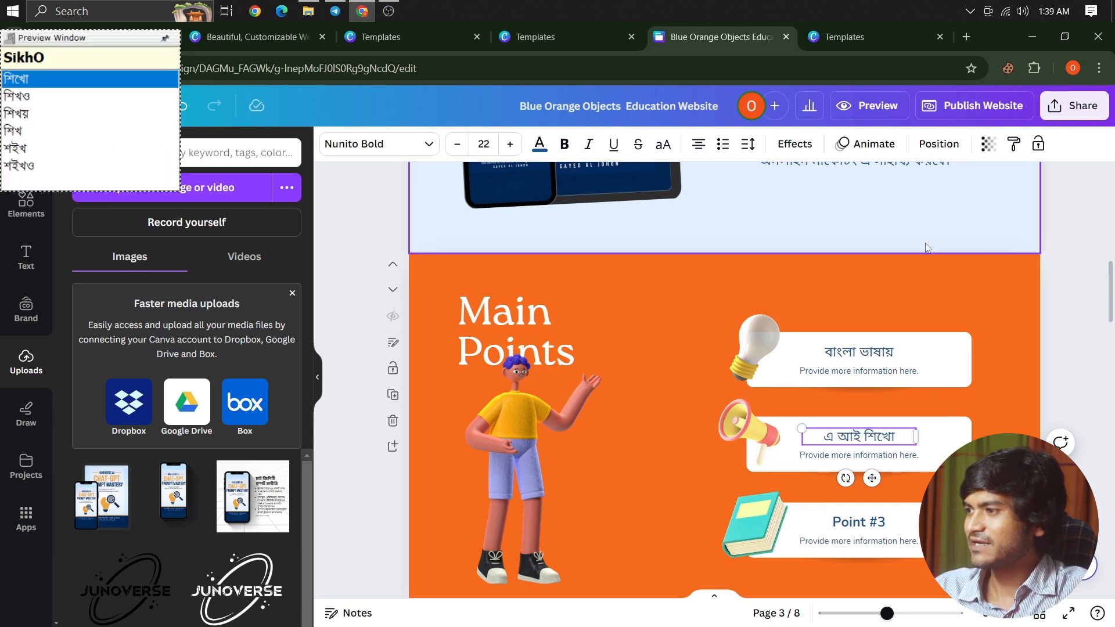
left_click(1068, 304)
scroll(839, 390, "down", 8)
scroll(838, 390, "up", 7)
scroll(839, 392, "down", 10)
scroll(836, 386, "up", 16)
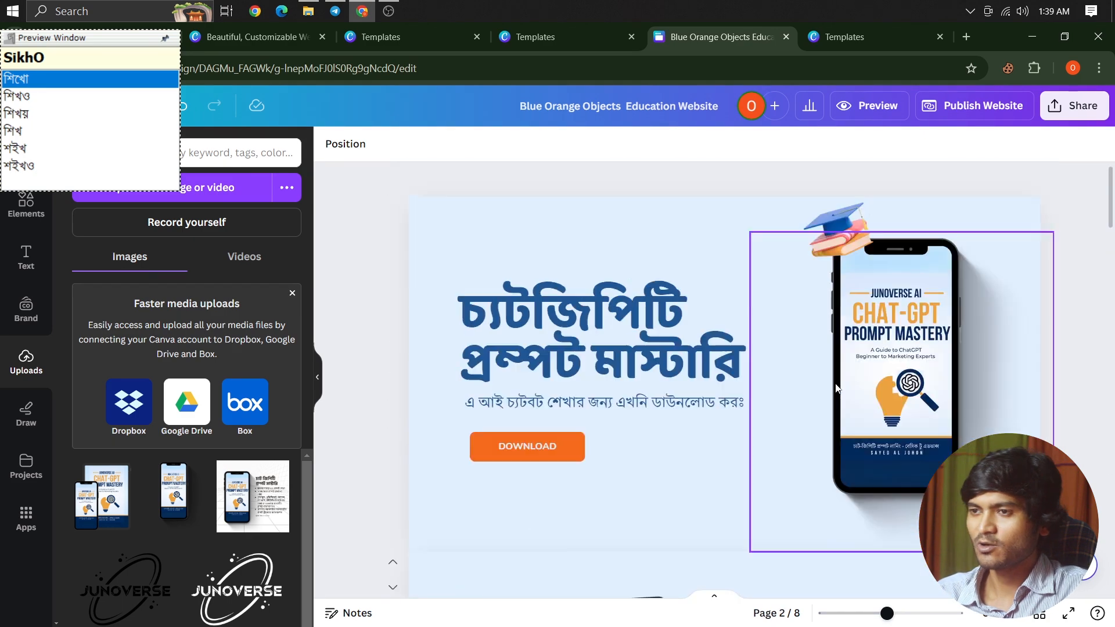
Step: Open the website publishing settings and set the website URL to "chatgptjunoverse" on the my.canva.site domain
key("F12")
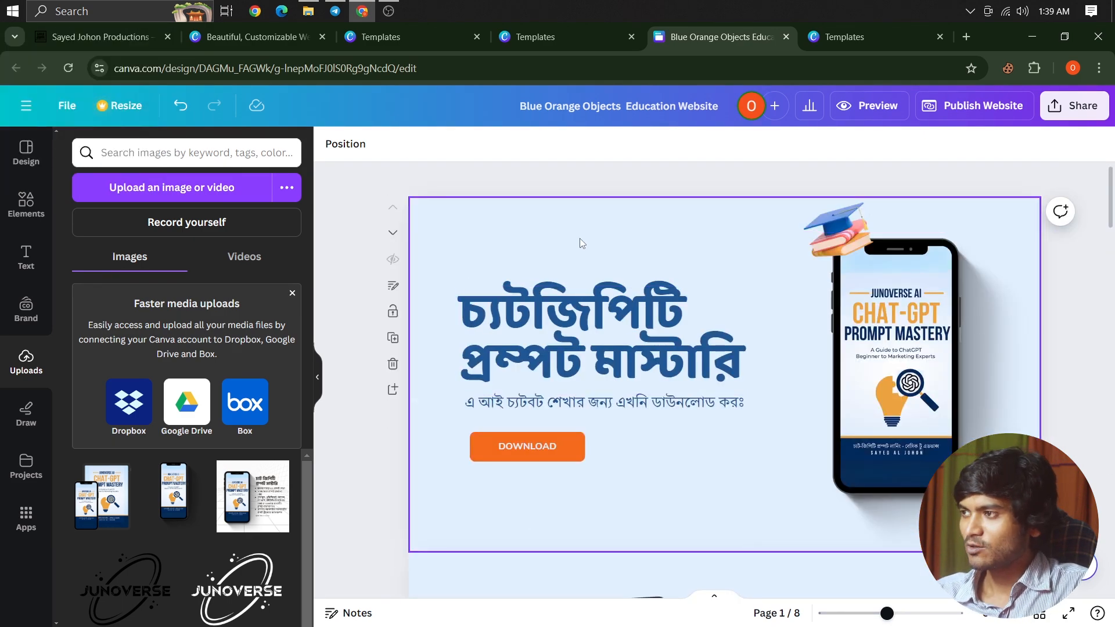
left_click(959, 111)
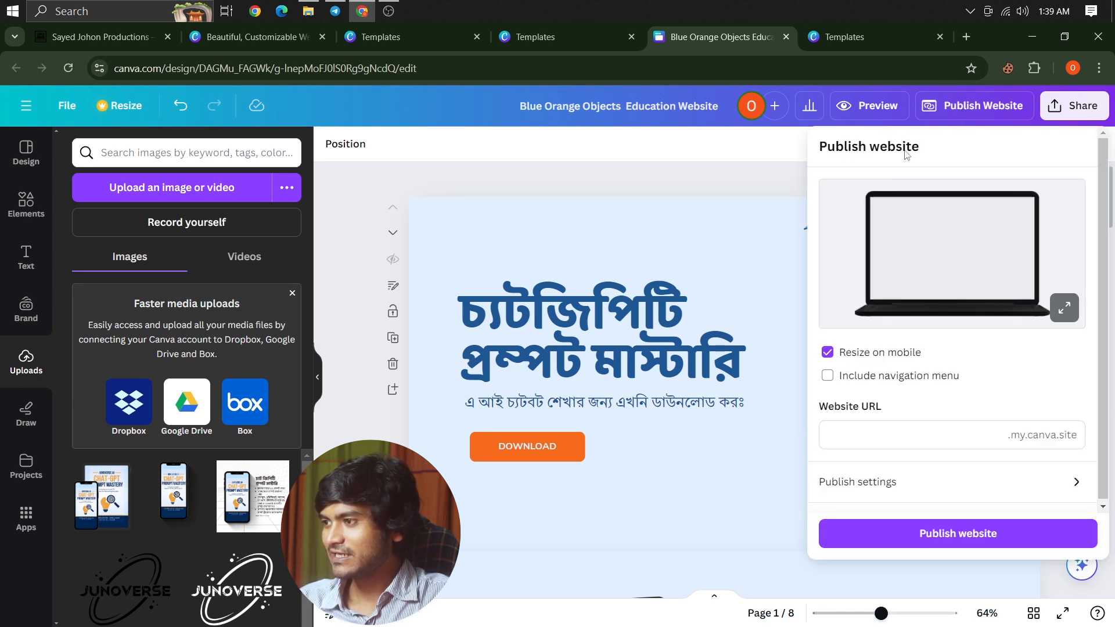
left_click(883, 443)
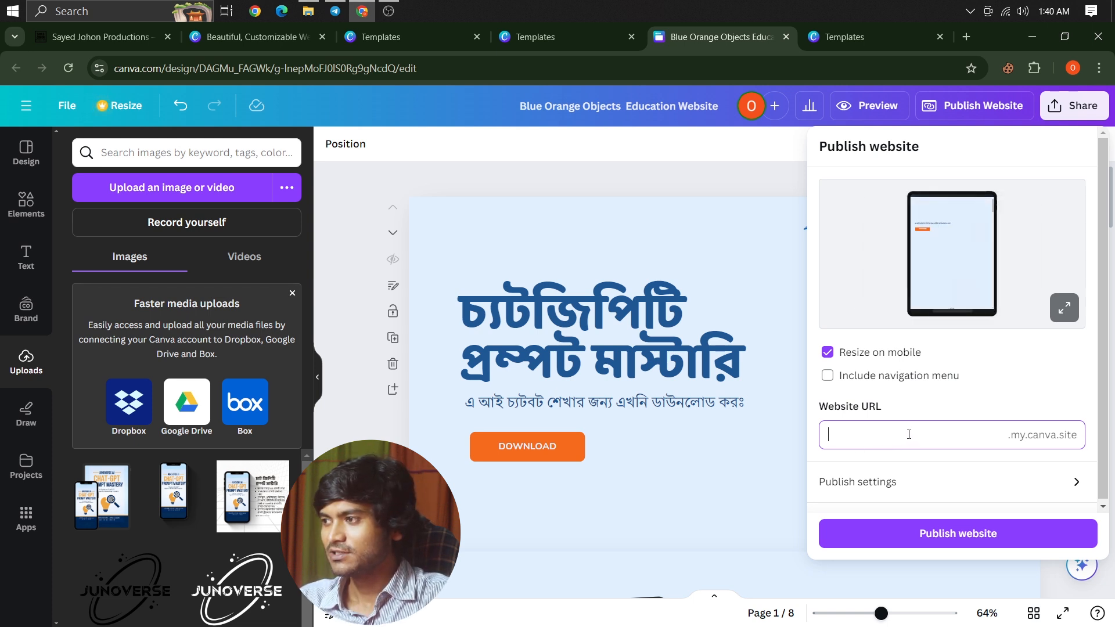
type("chatgpt-promp")
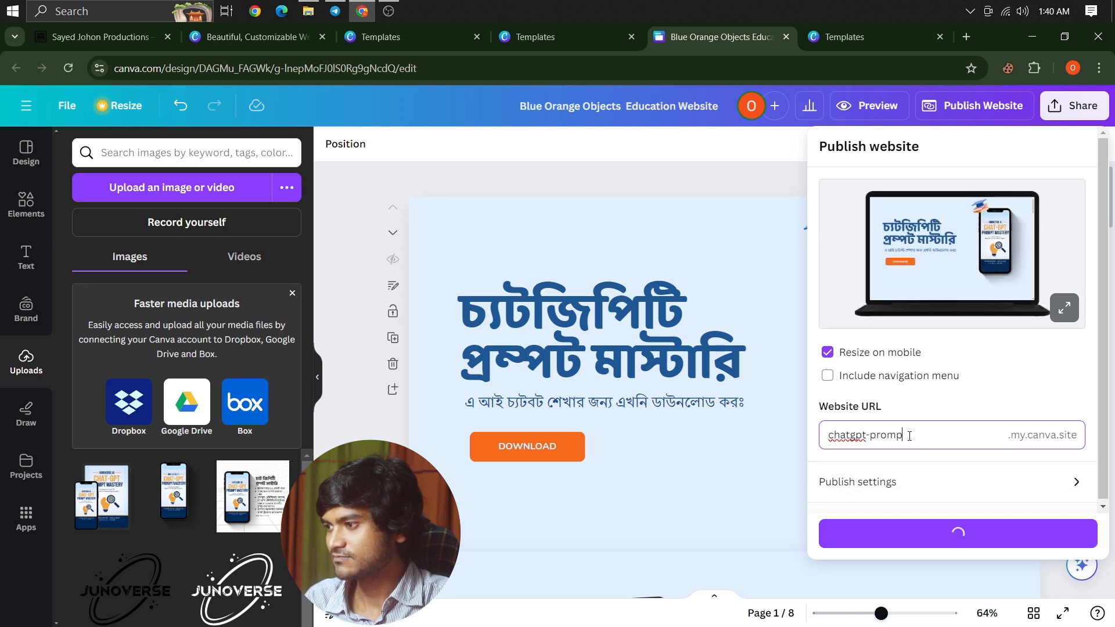
key("BackSpace")
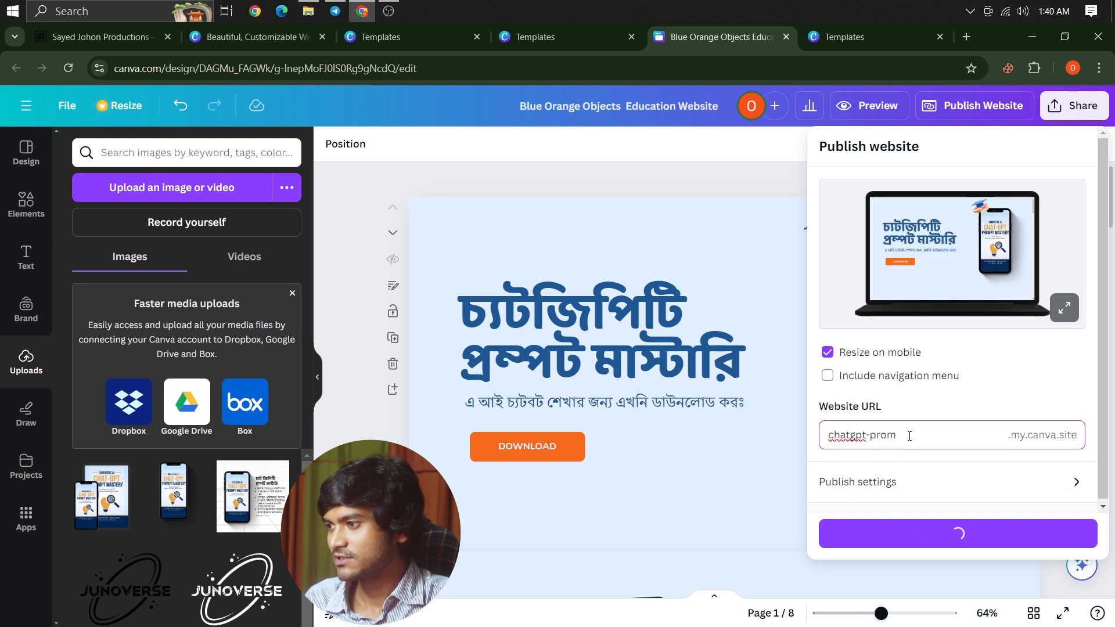
key("BackSpace")
key("BackSpace")
key("BackSpace")
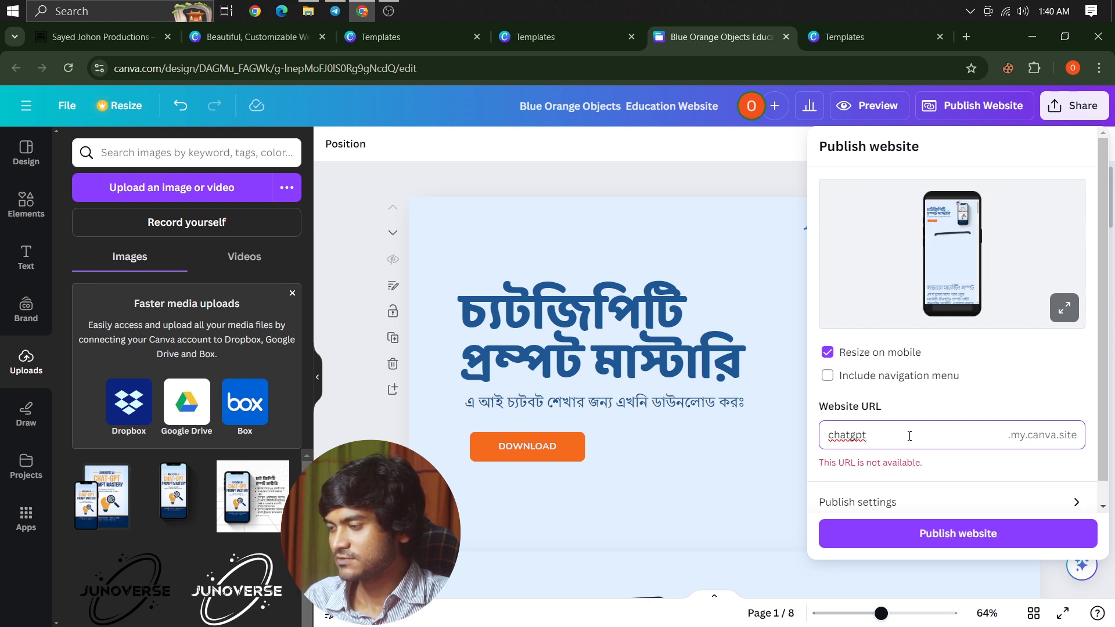
type("junoverse")
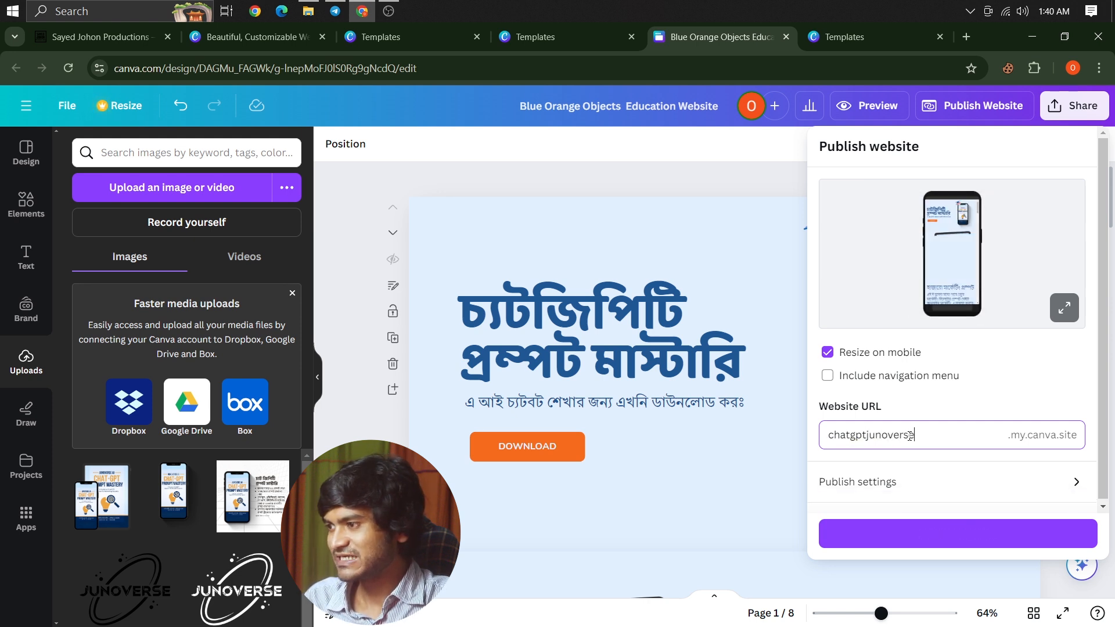
left_click(995, 376)
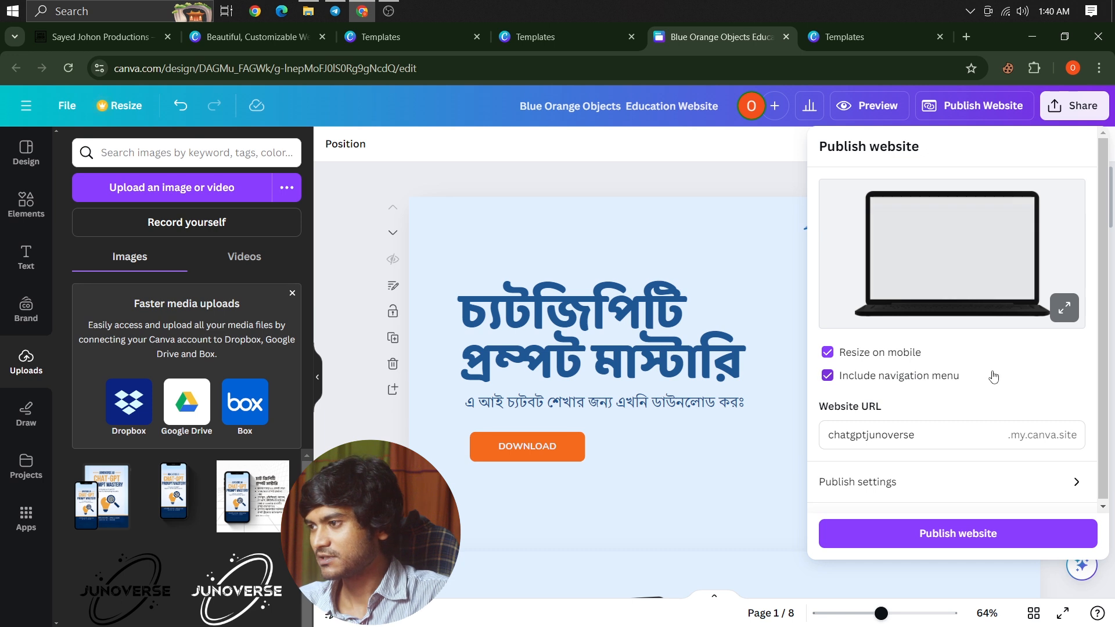
left_click(968, 377)
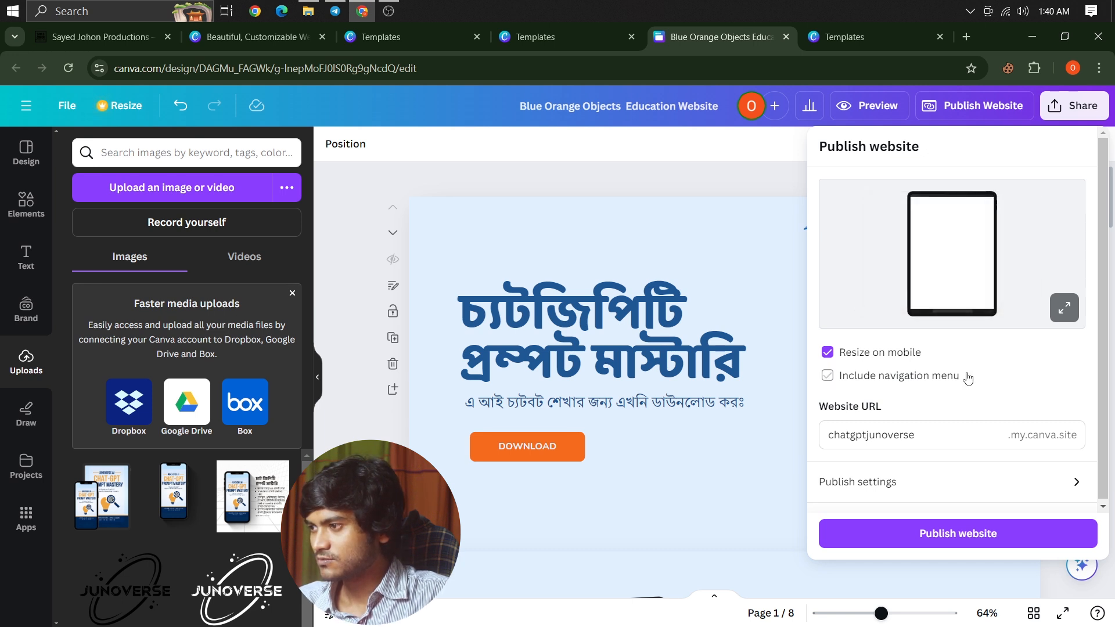
left_click(968, 378)
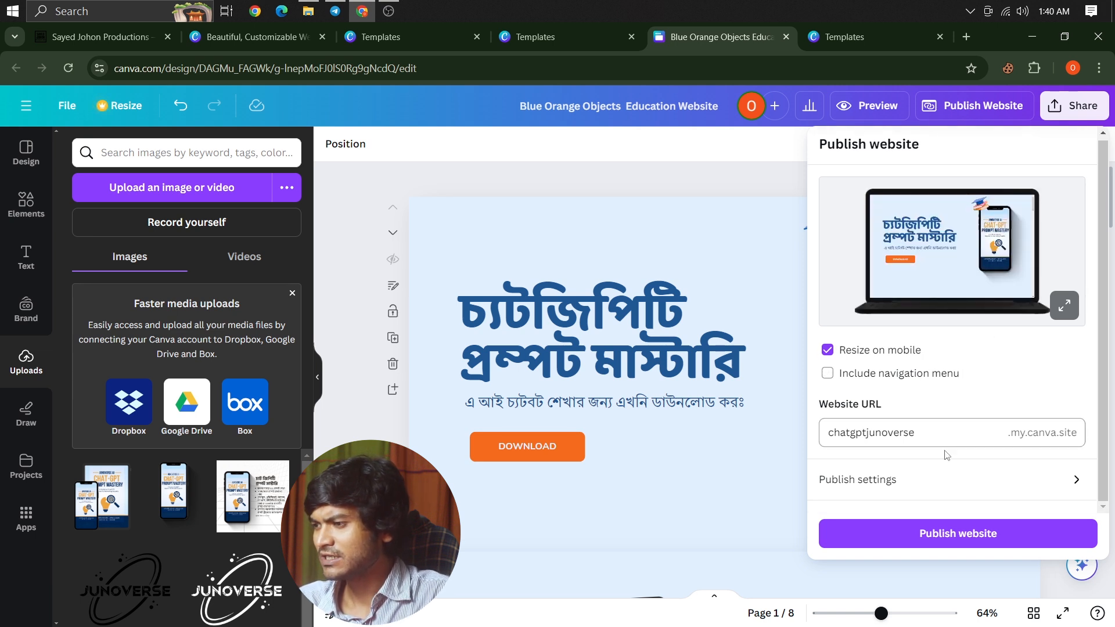
Step: Set the website description in the publish settings to "learn AI in bangla language, chatgpt course in bangla,"
left_click(1044, 484)
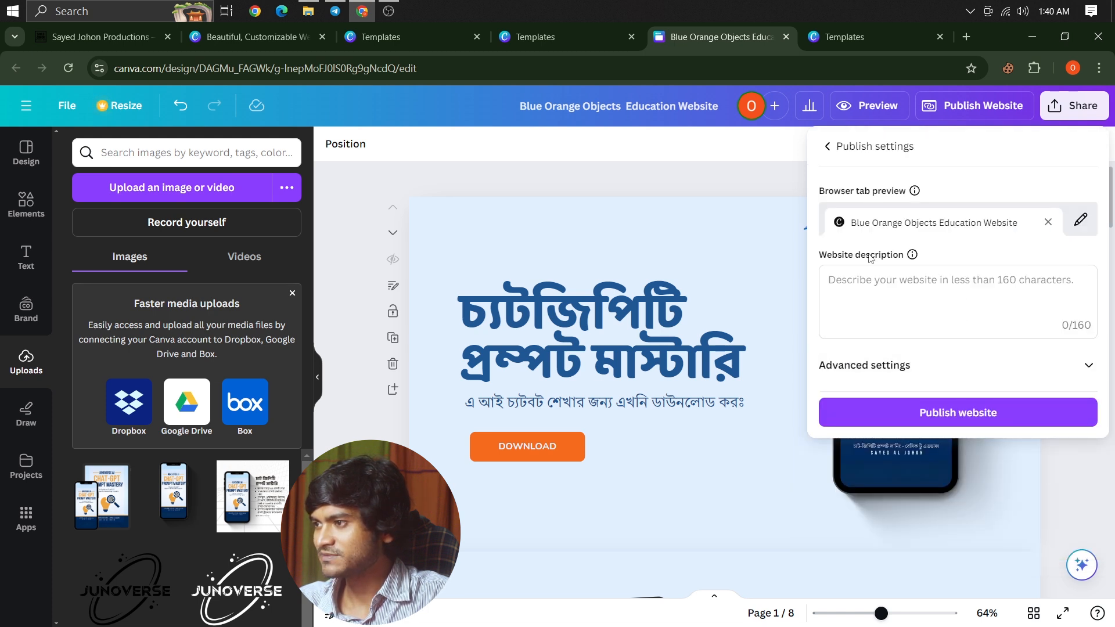
mouse_move(915, 256)
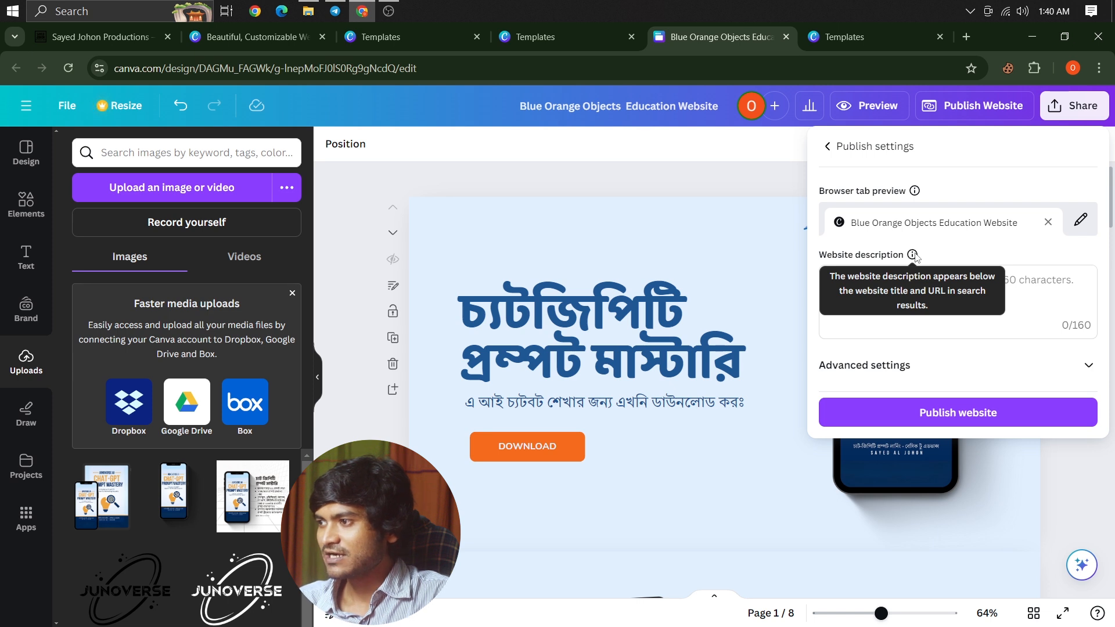
left_click(1028, 287)
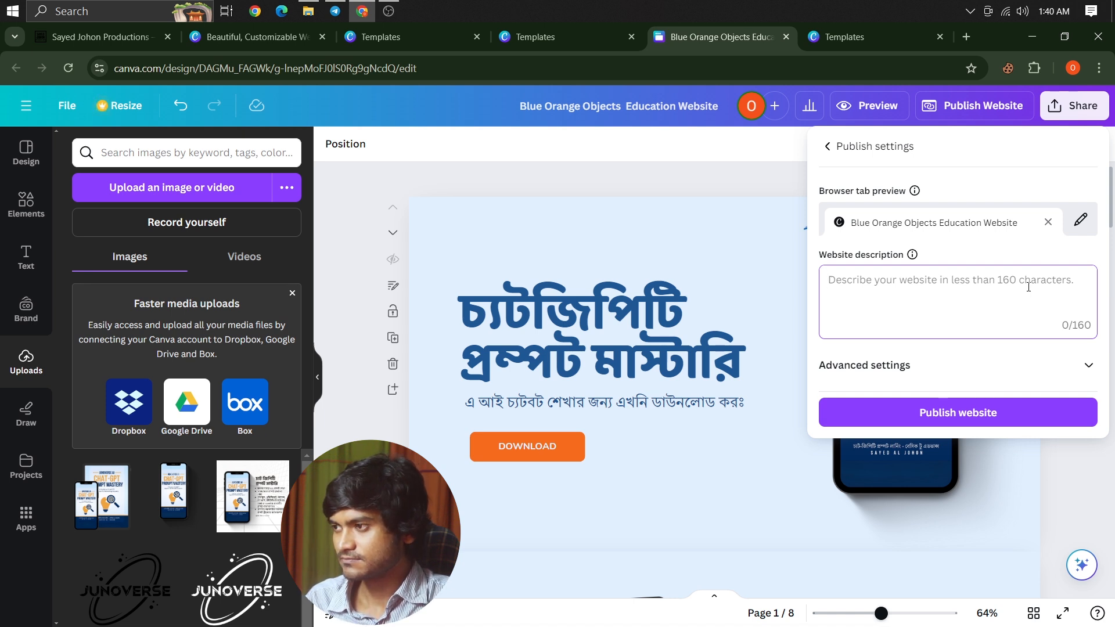
type("bangla")
key("ctrl+a")
key("BackSpace")
type("lear")
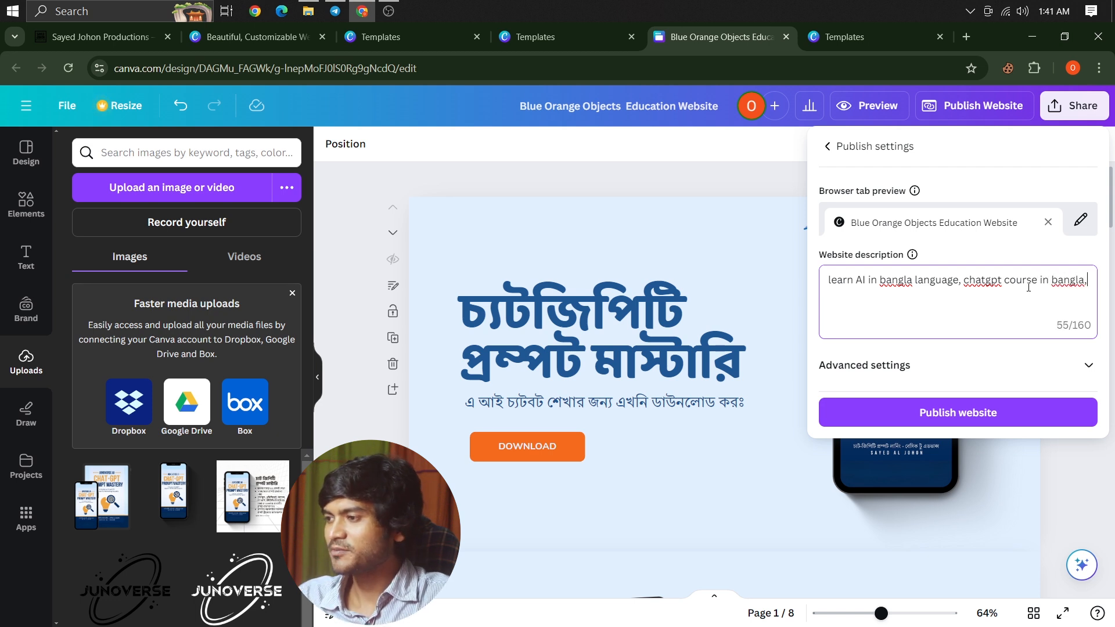
left_click(916, 190)
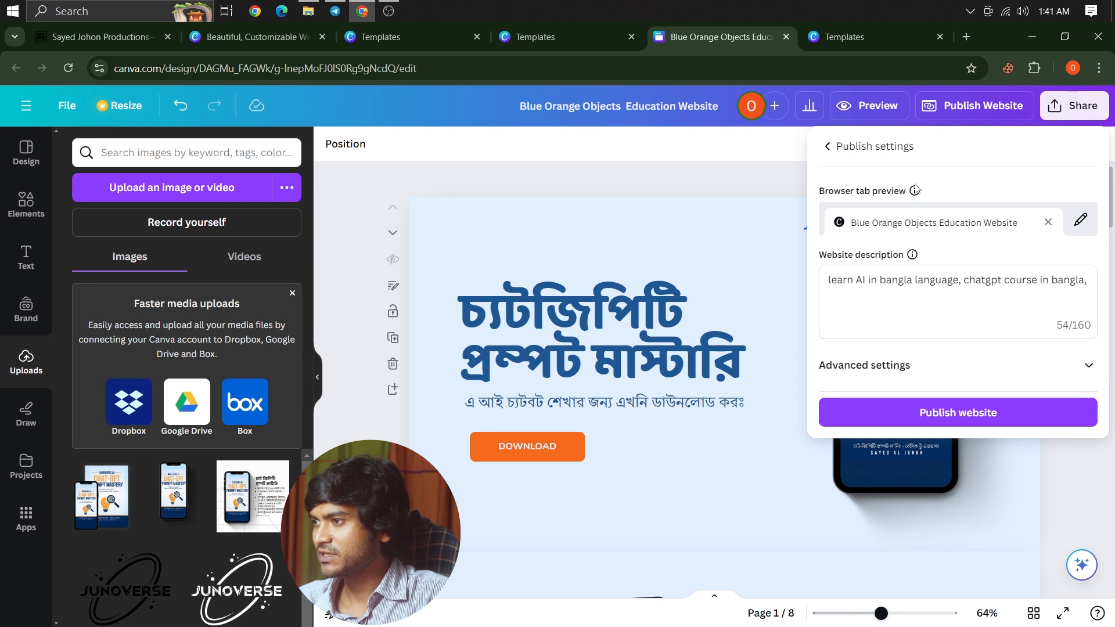
Step: Review the advanced publish settings, keeping their current options, and publish the website
left_click(936, 365)
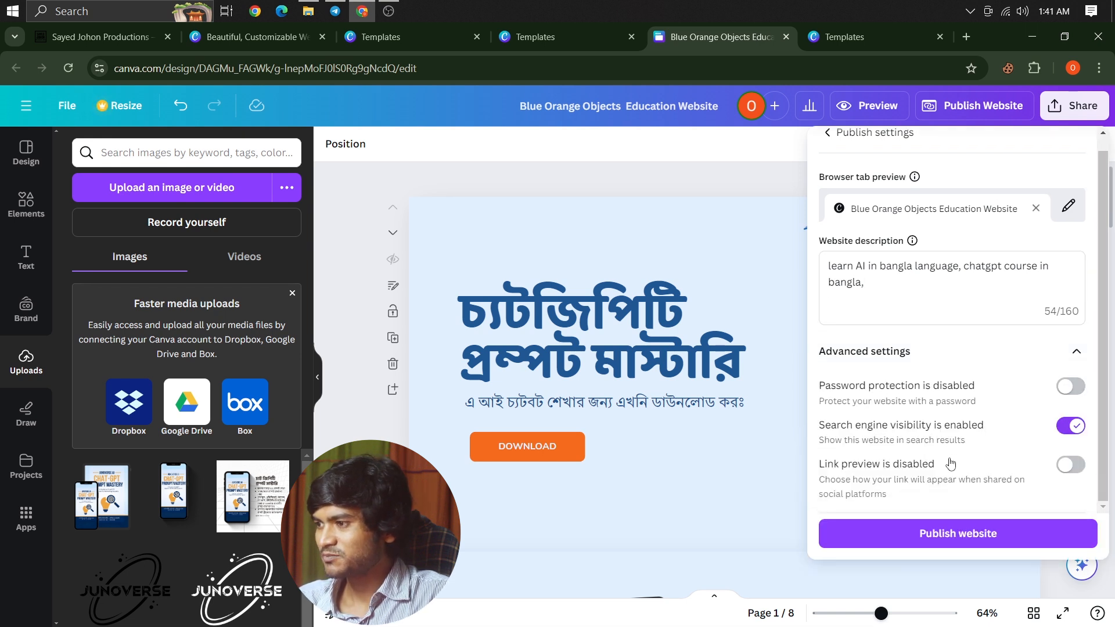
scroll(929, 349, "up", 1)
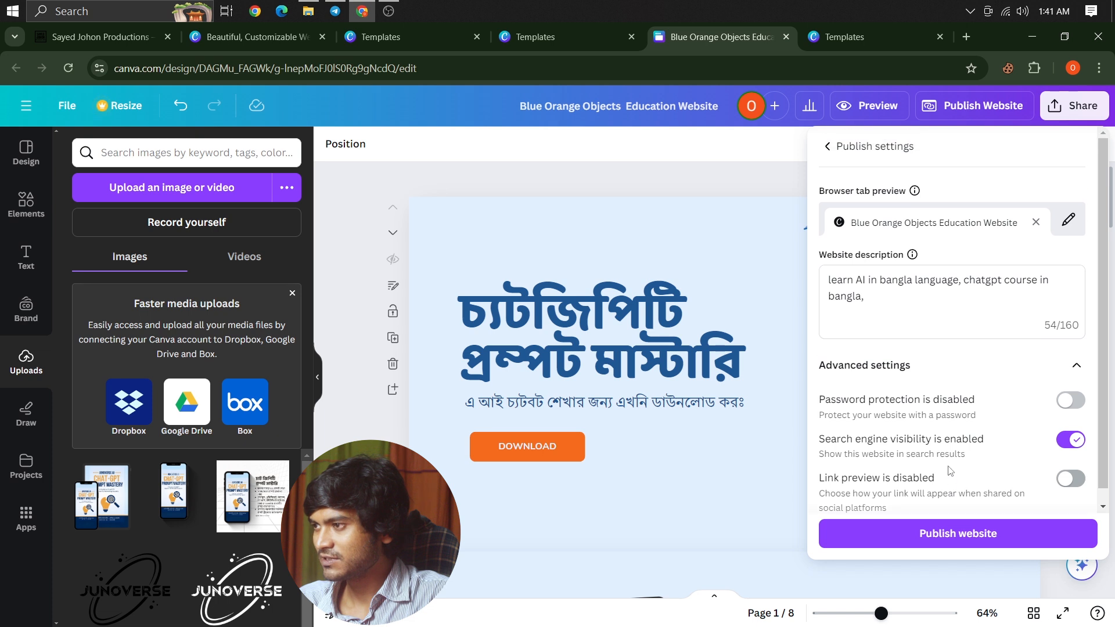
left_click(831, 150)
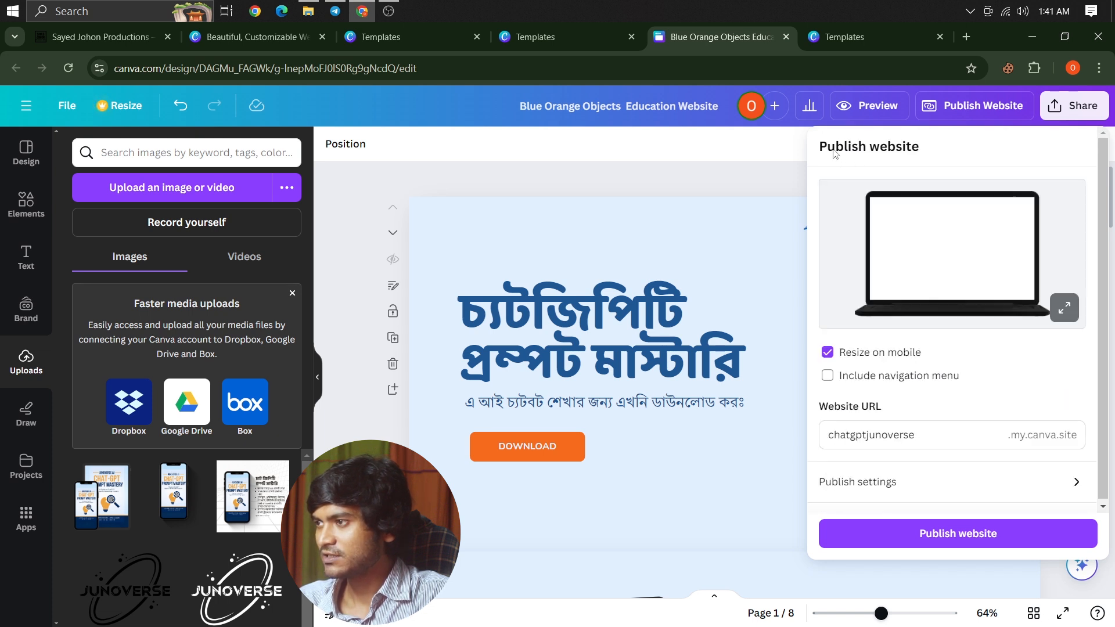
left_click(961, 521)
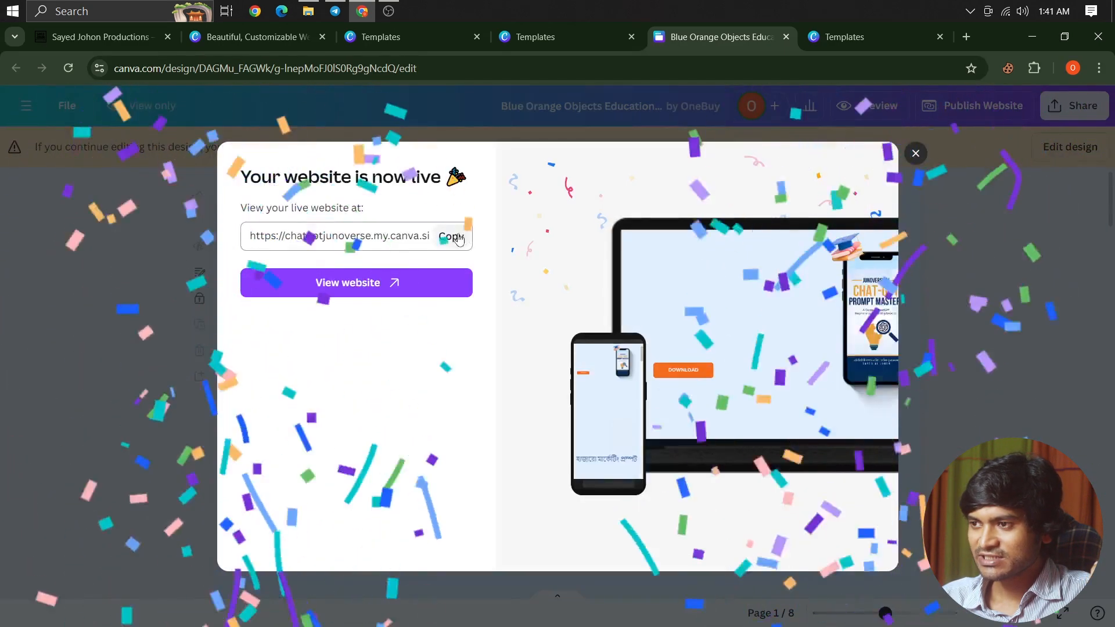
Step: Copy the published site's address, open it in a new browser tab, and look over the live page
left_click(457, 239)
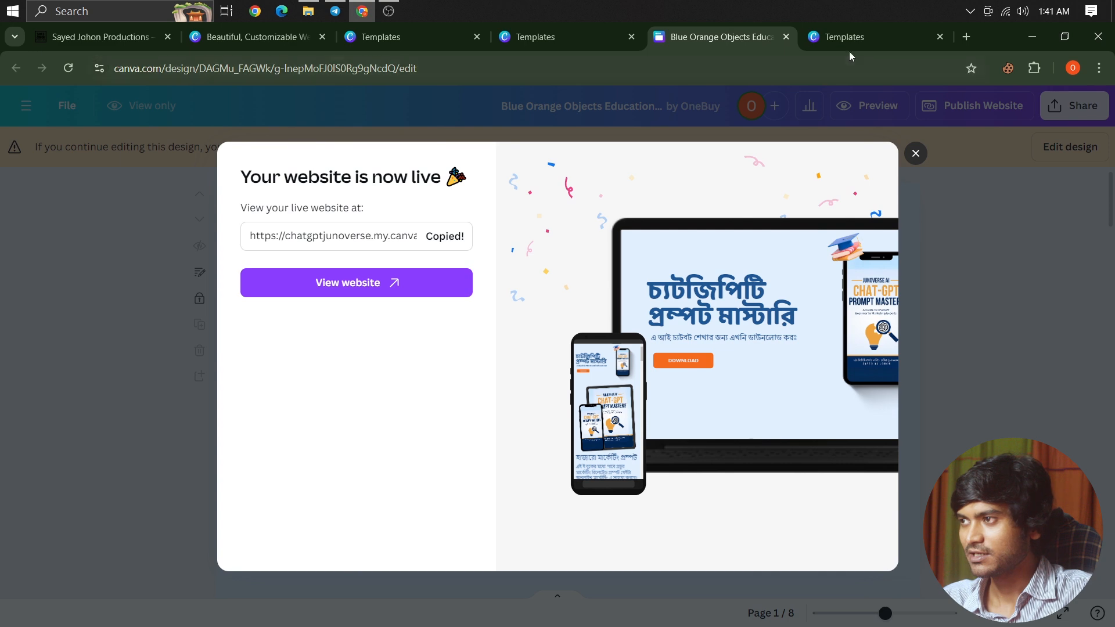
left_click(966, 37)
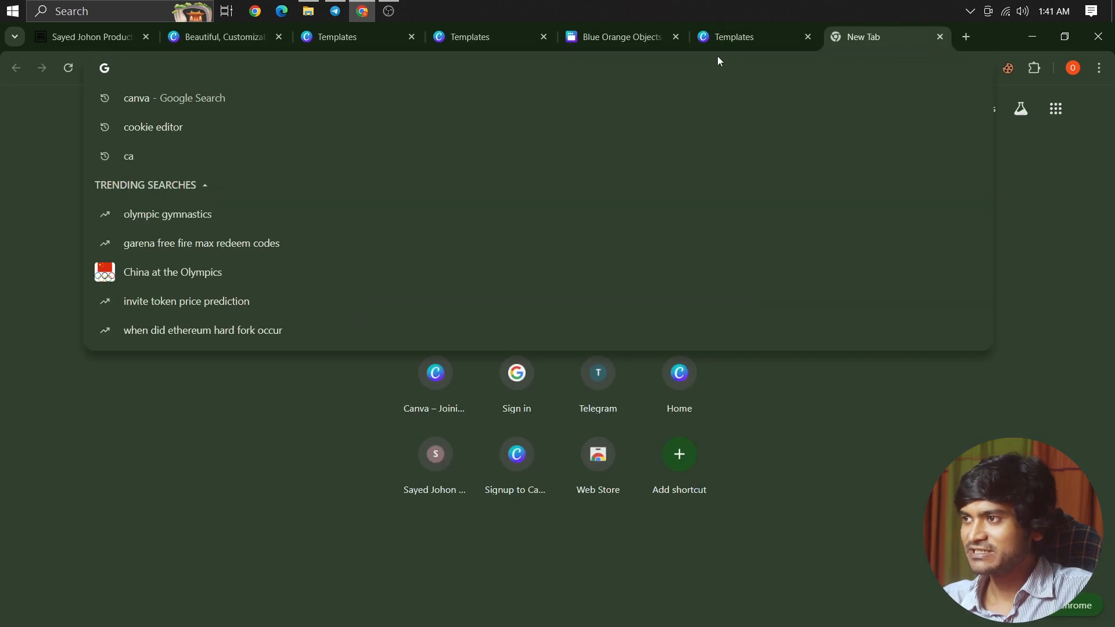
left_click(649, 37)
left_click(463, 237)
left_click(871, 36)
left_click(814, 68)
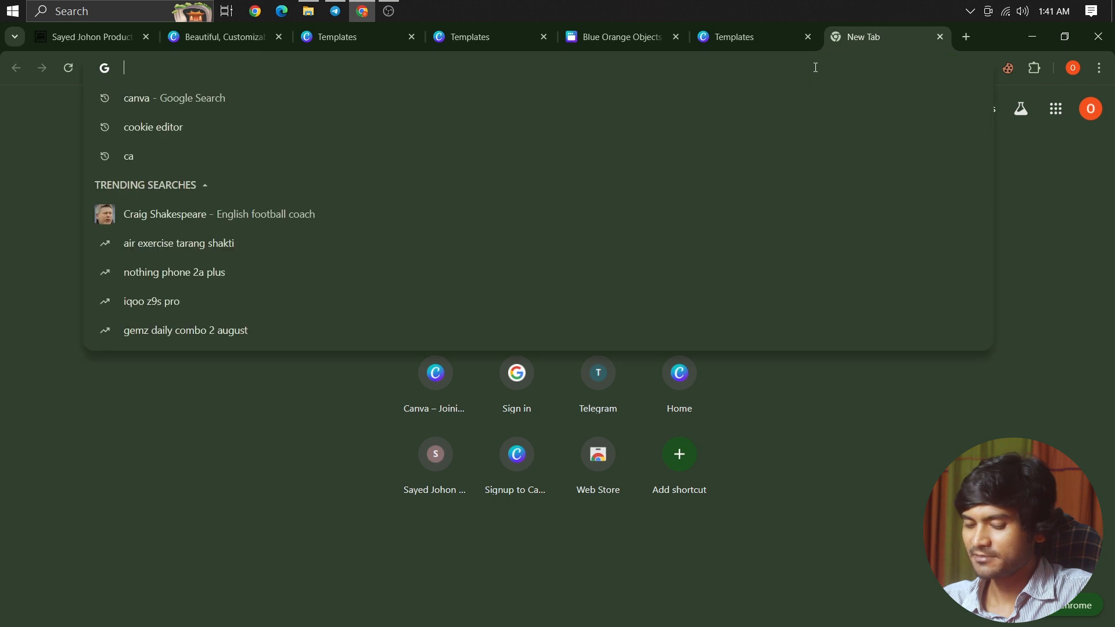
key("ctrl+v")
key("Return")
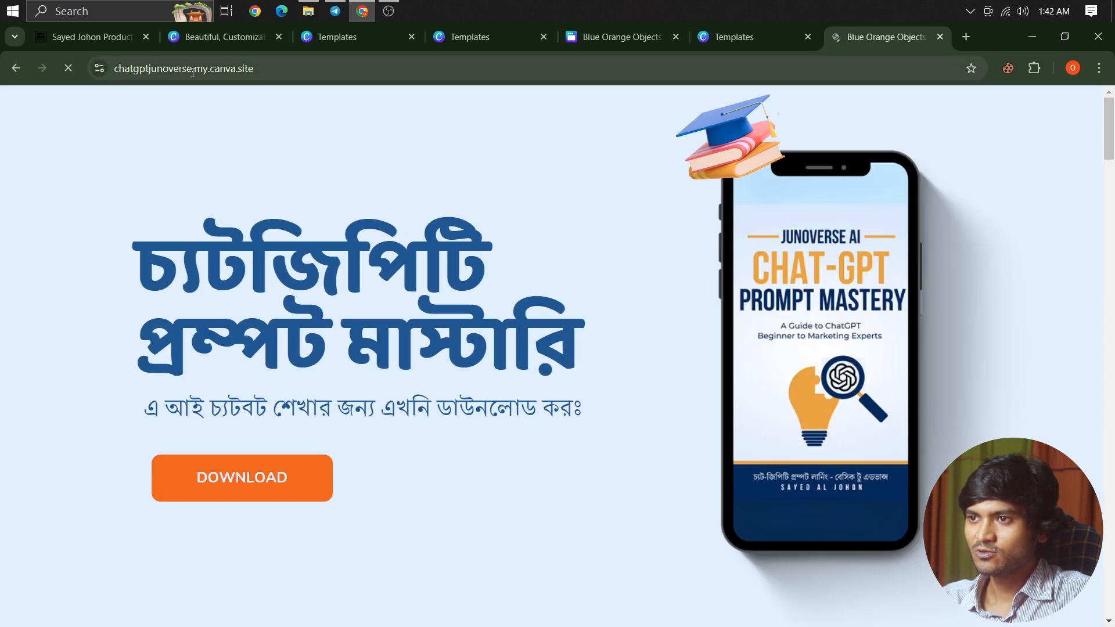
scroll(384, 273, "down", 20)
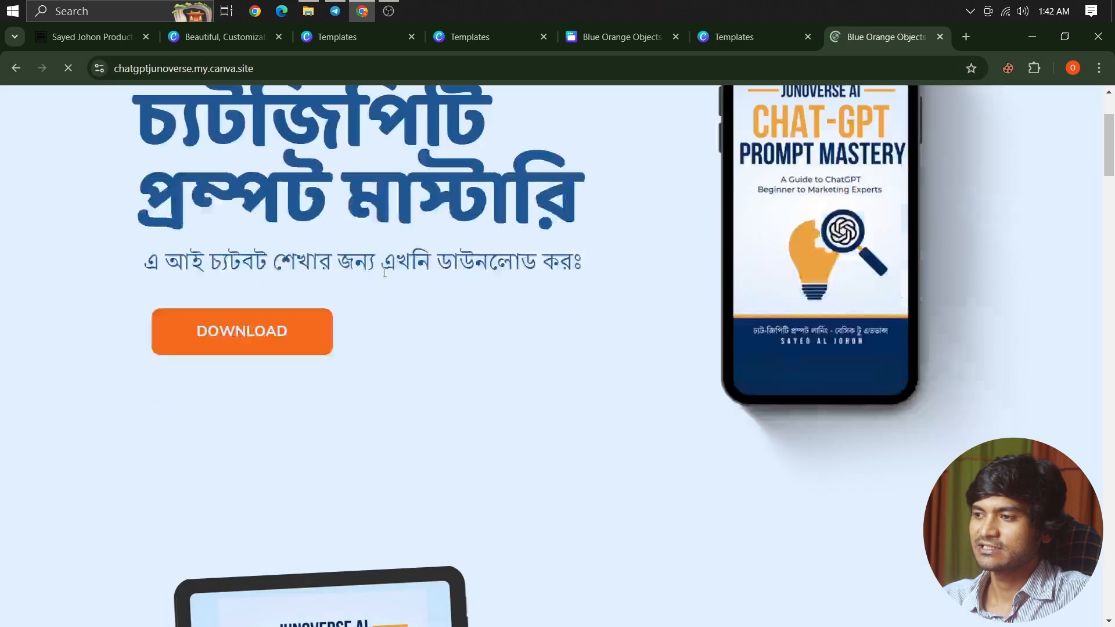
scroll(382, 273, "up", 20)
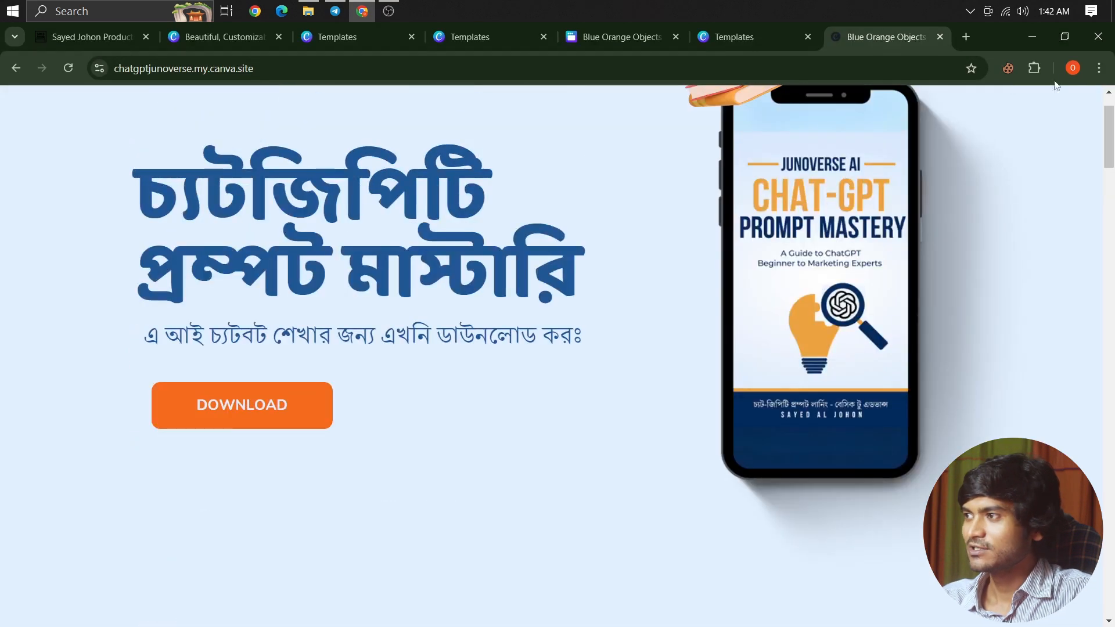
Step: Open chatgptjunoverse.my.canva.site in a new Incognito window and look through the live page
left_click(1099, 68)
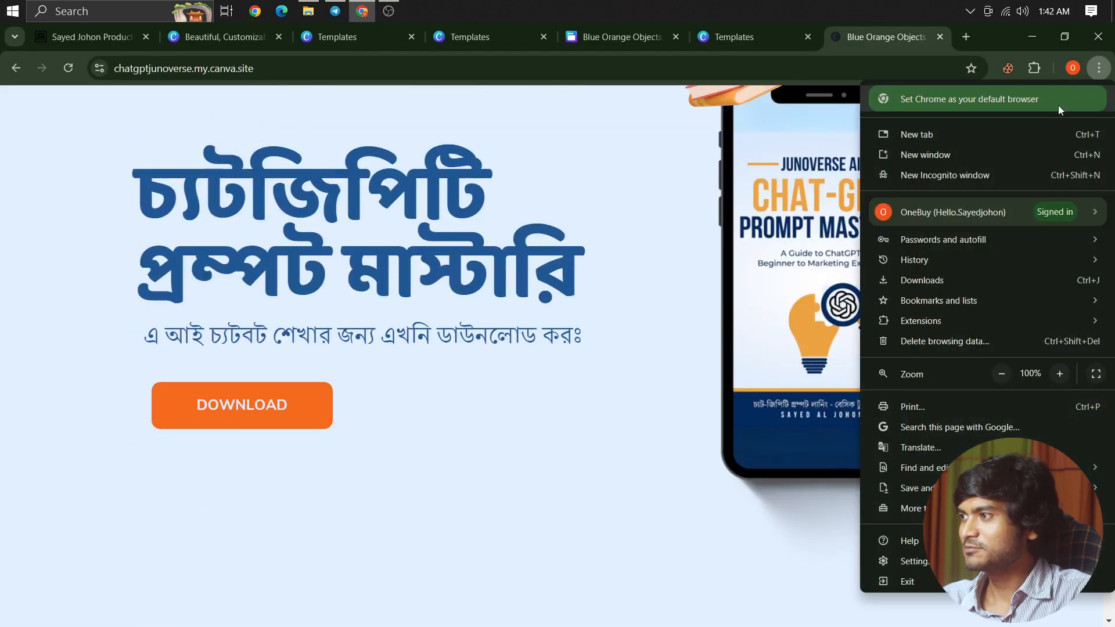
left_click(1004, 169)
key("ctrl+v")
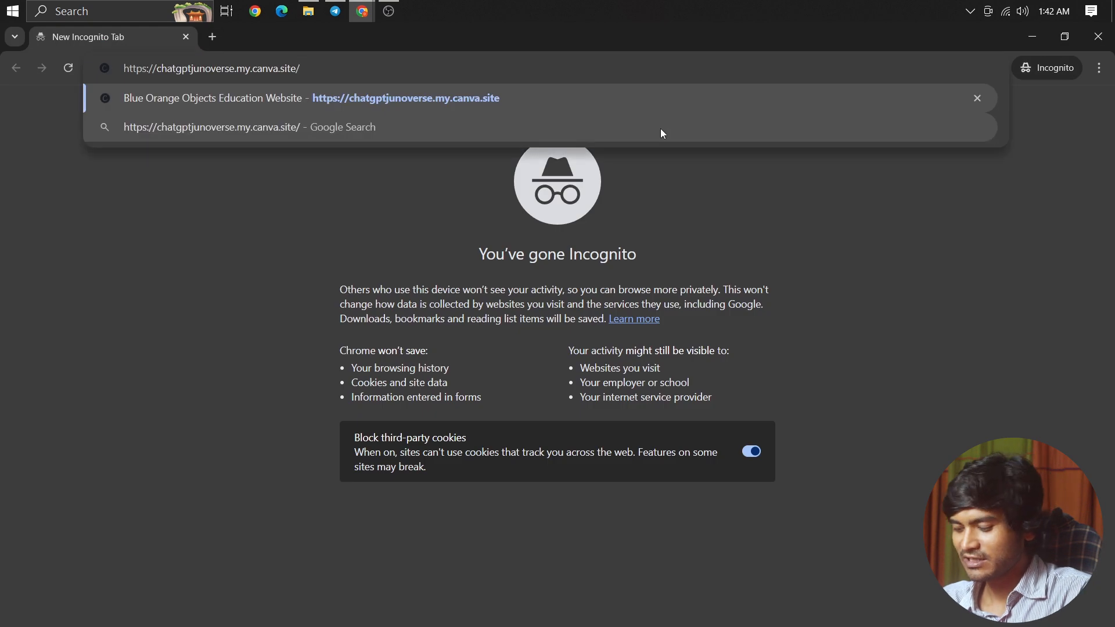
key("Return")
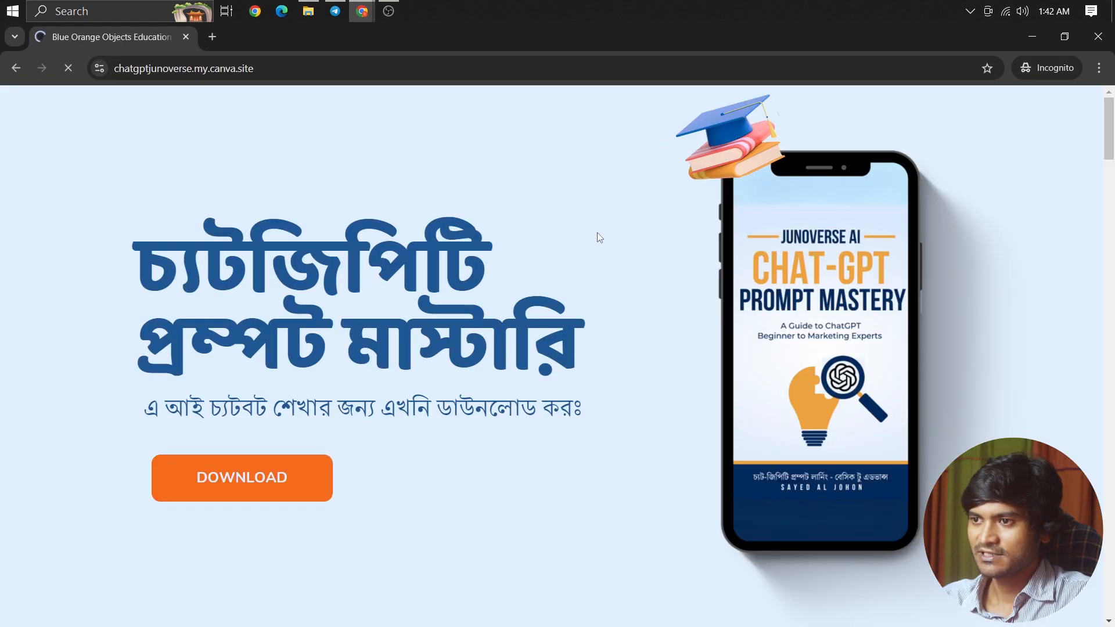
scroll(597, 232, "down", 20)
scroll(597, 231, "up", 20)
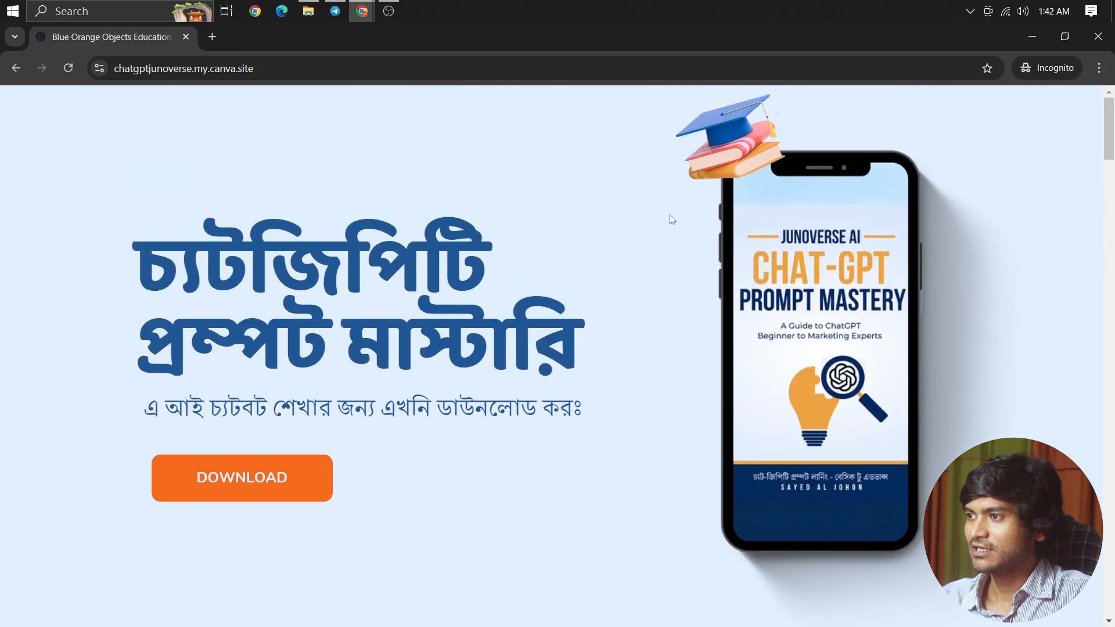
Step: Inspect the live page in a responsive mobile view narrowed to about 314 px wide, and close the Incognito window
right_click(628, 343)
scroll(656, 324, "down", 2)
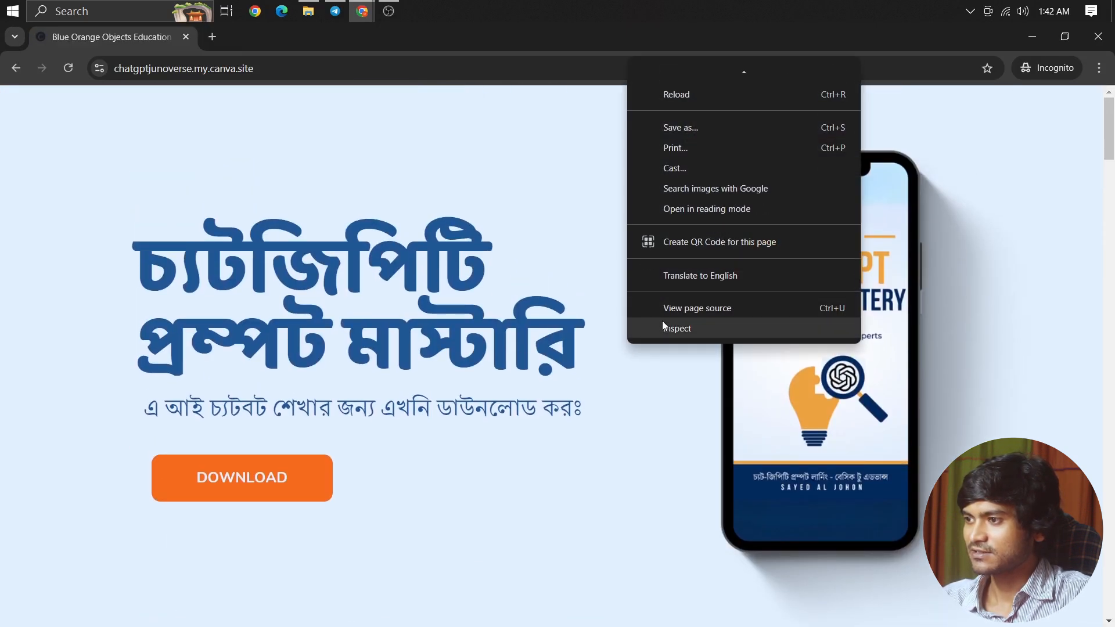
left_click(663, 327)
key("ctrl+shift+m")
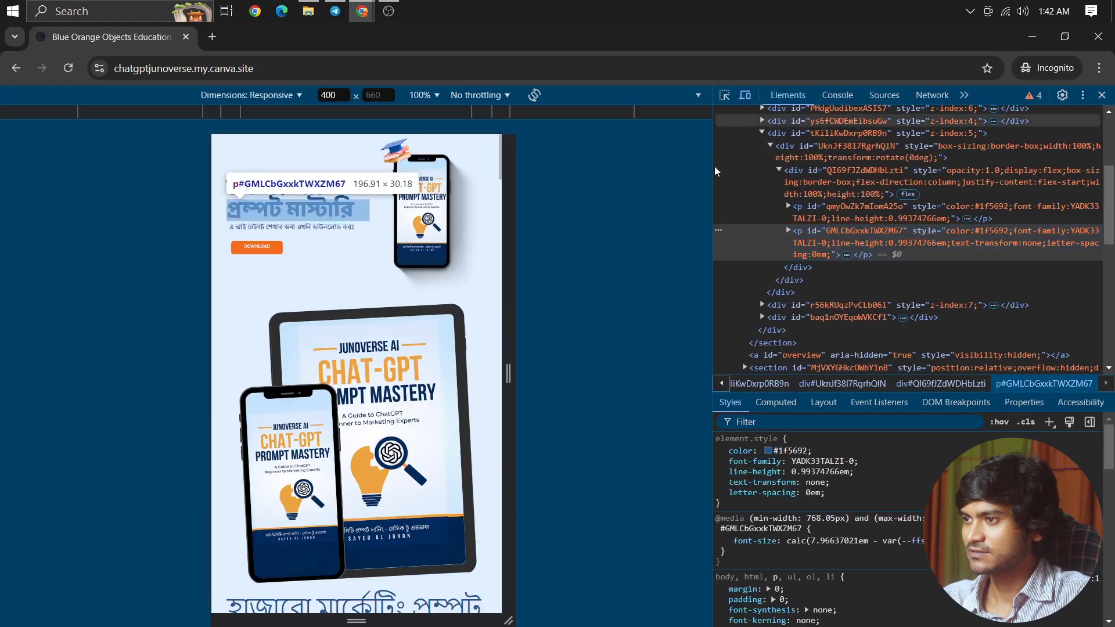
left_click_drag(713, 290, 685, 290)
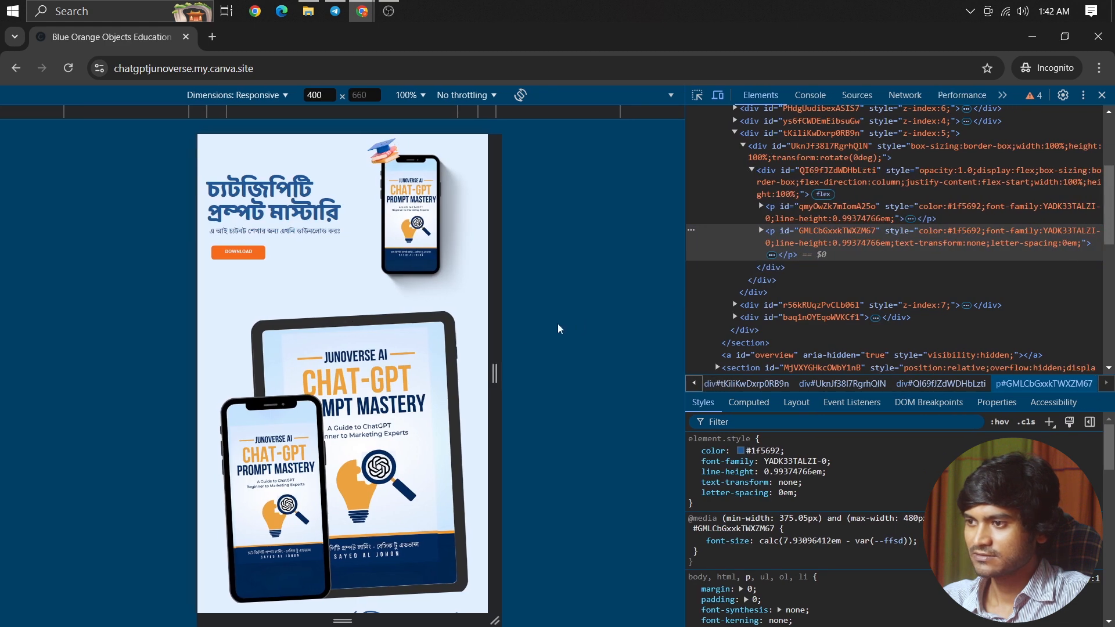
left_click_drag(511, 336, 470, 332)
scroll(397, 325, "down", 4)
scroll(390, 294, "up", 4)
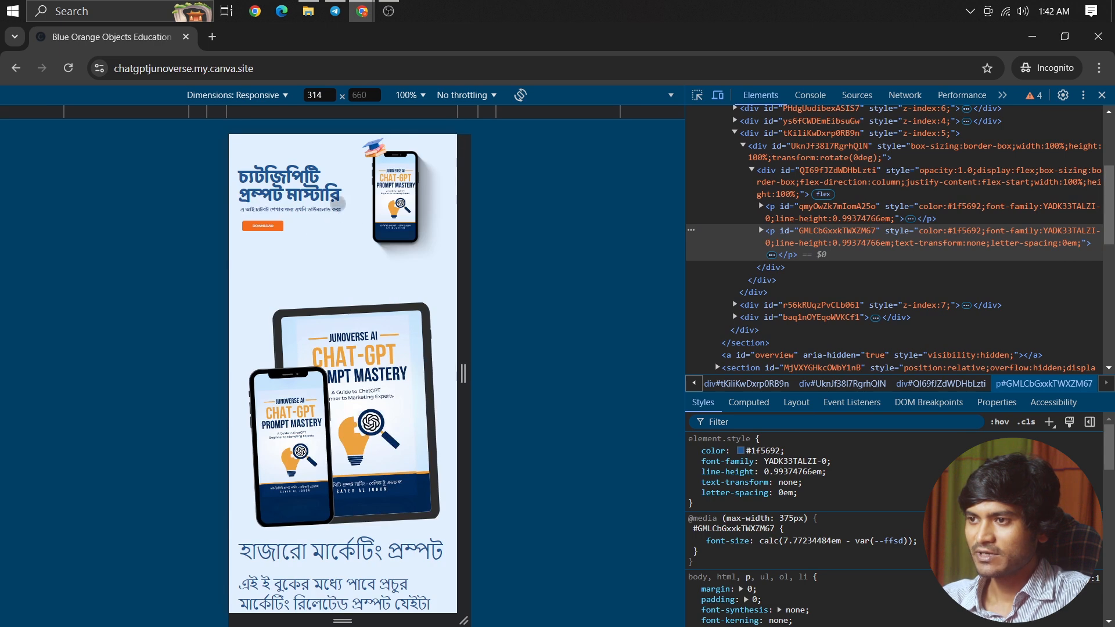
left_click(1101, 95)
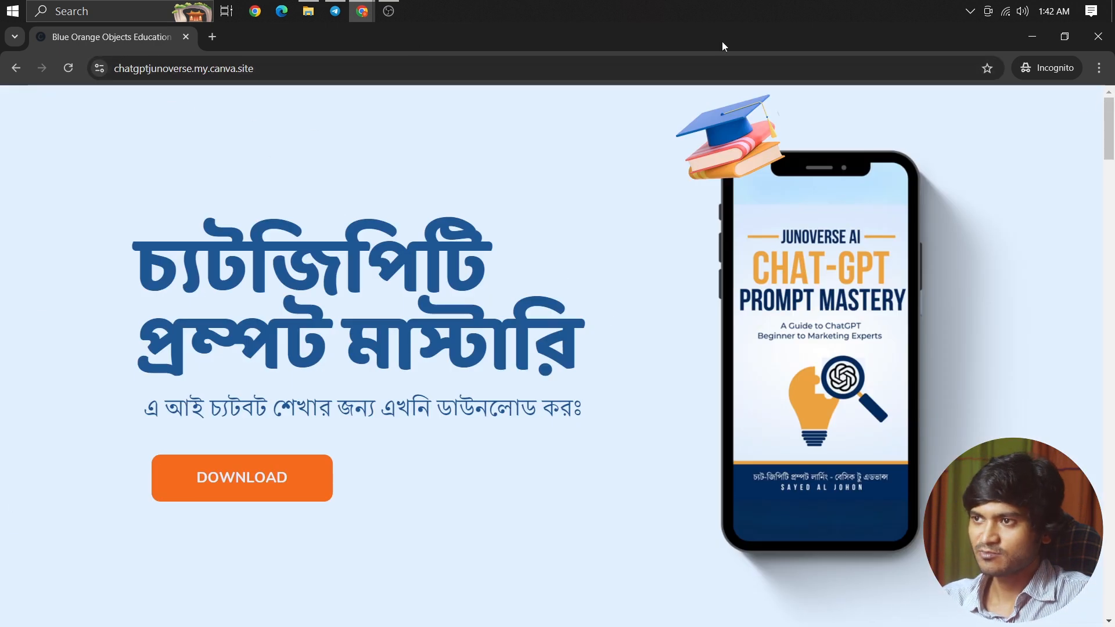
left_click(1092, 39)
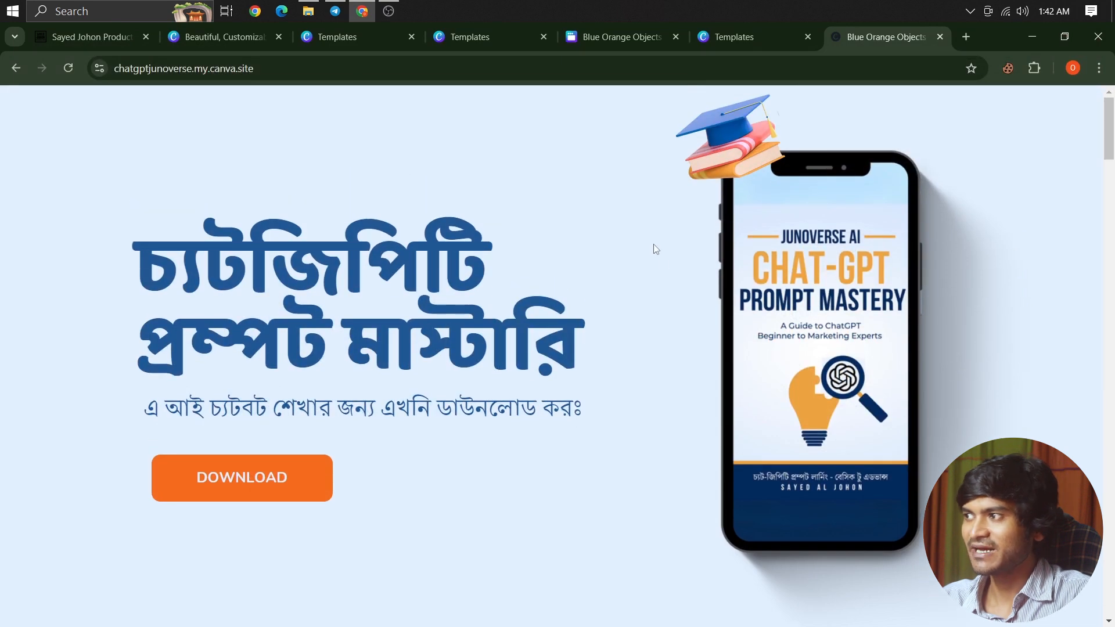
Step: Return to the website design, dismiss the live-website message, and reopen the design for editing
left_click(741, 43)
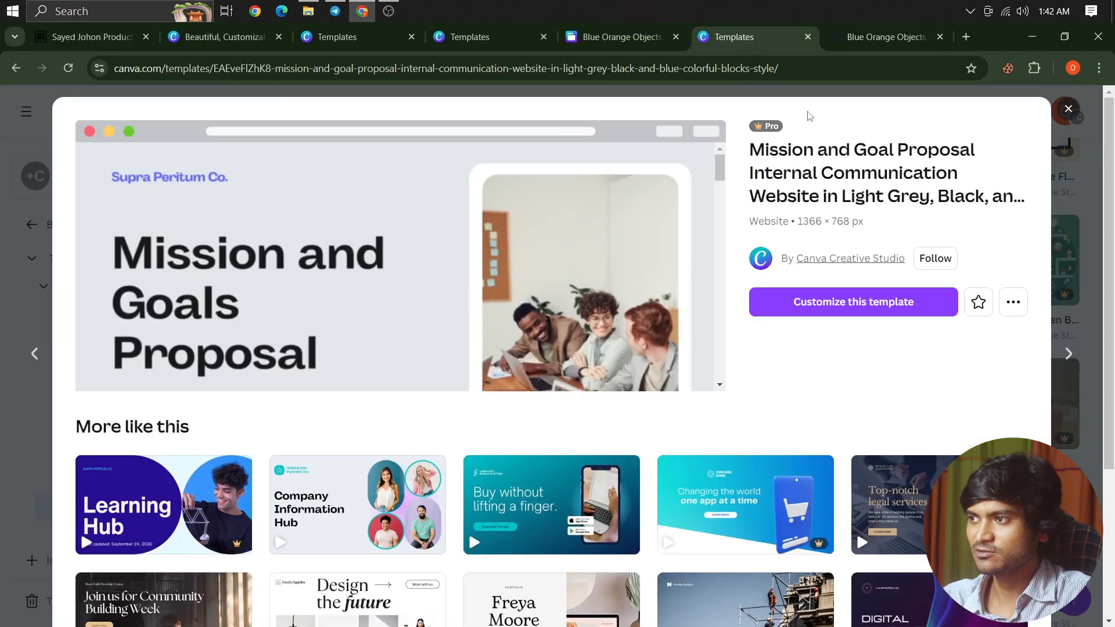
left_click(868, 37)
left_click(593, 34)
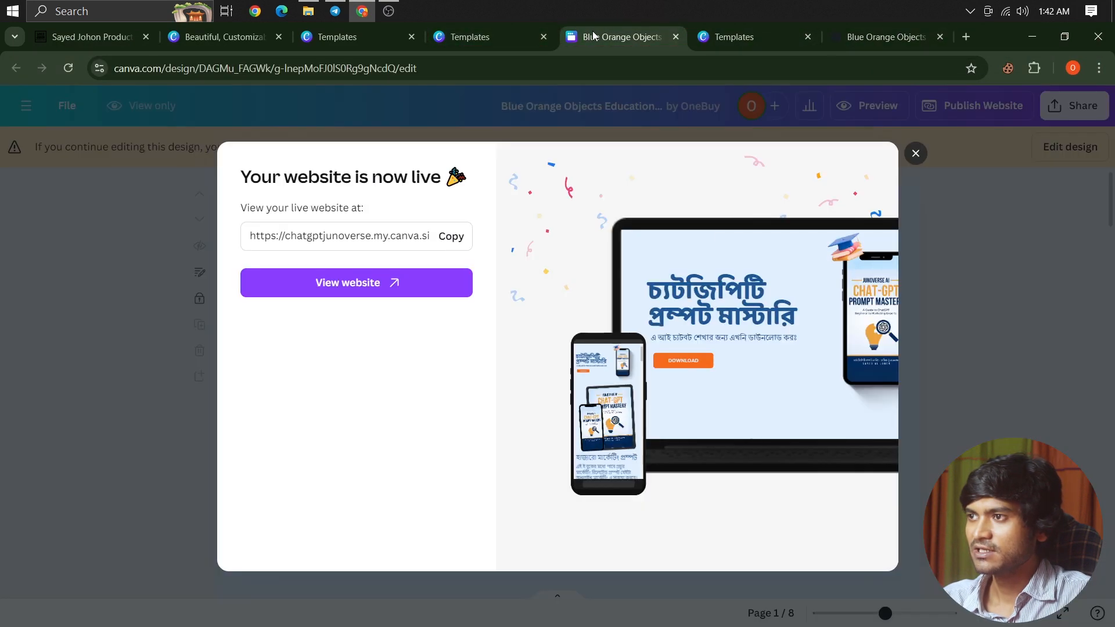
left_click(916, 154)
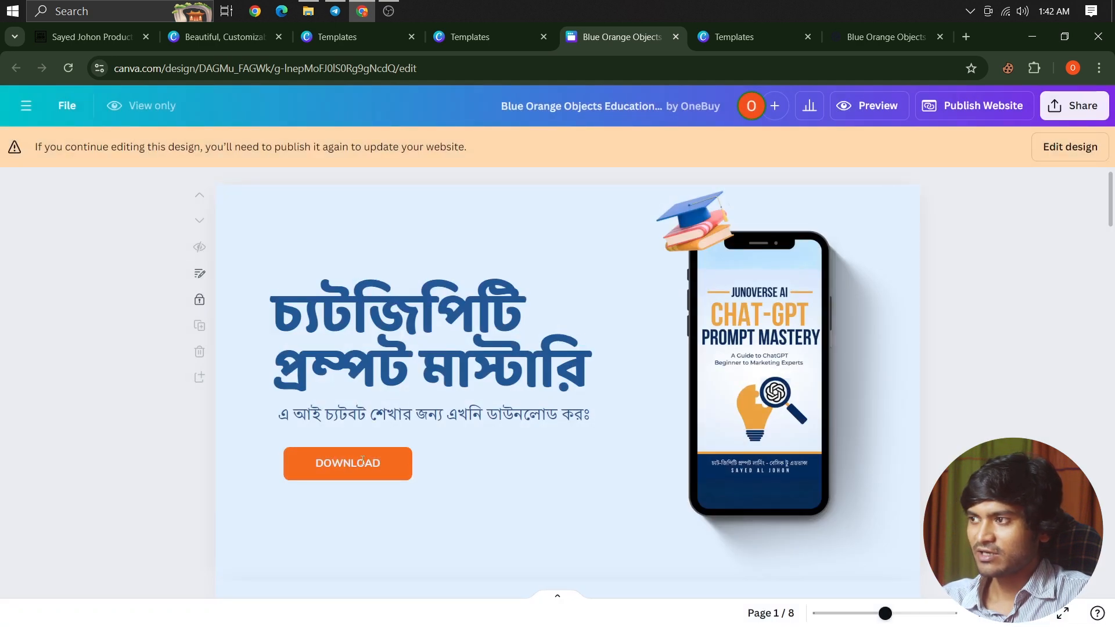
left_click(1070, 146)
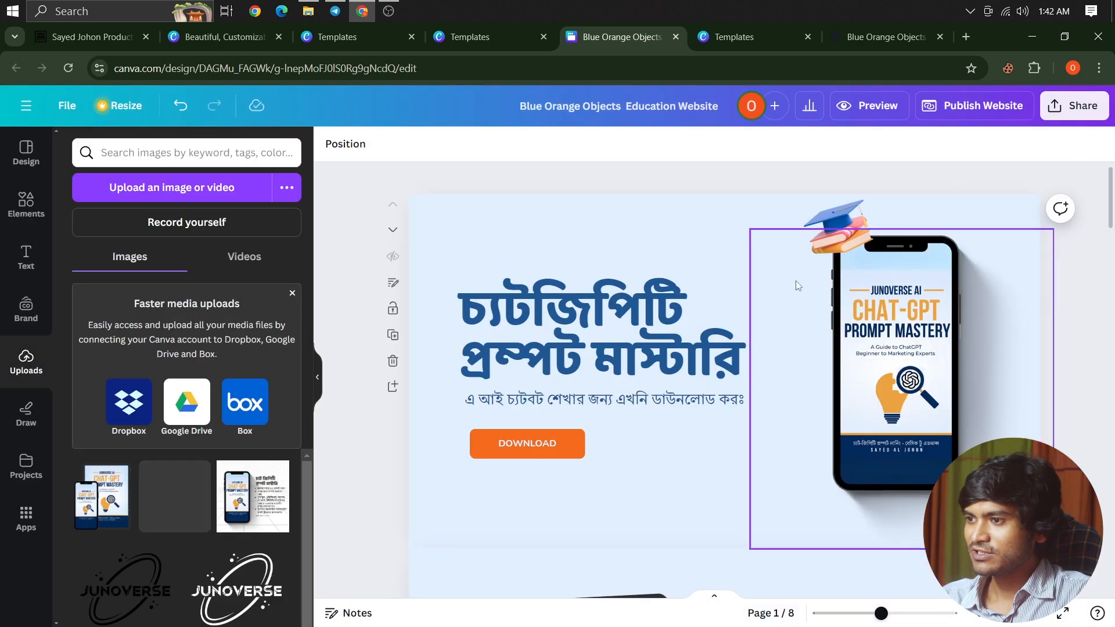
left_click(538, 448)
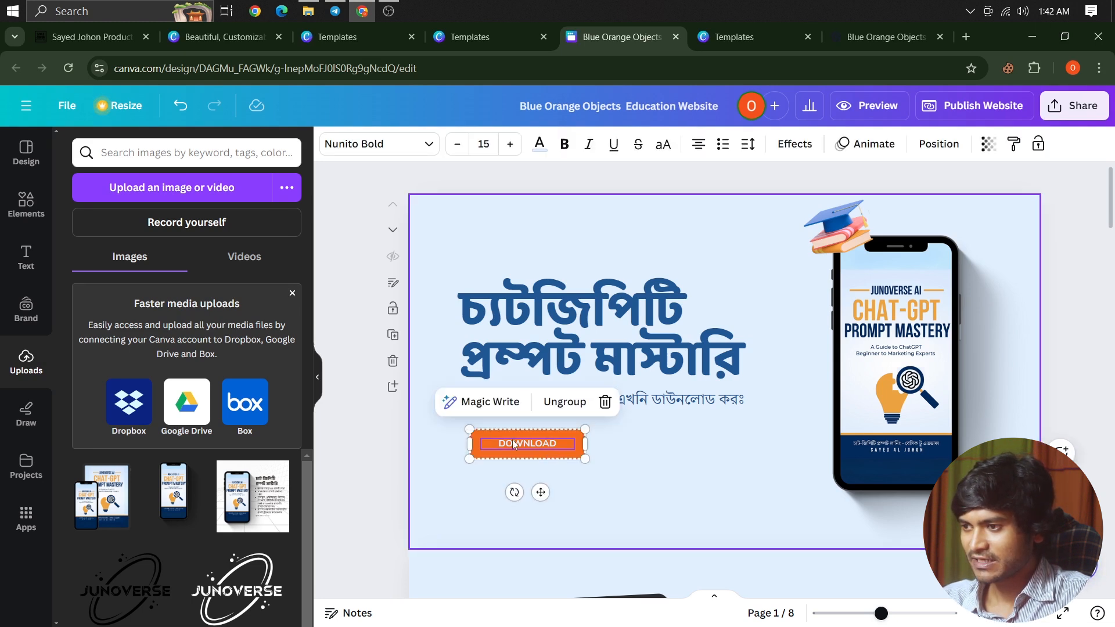
right_click(524, 448)
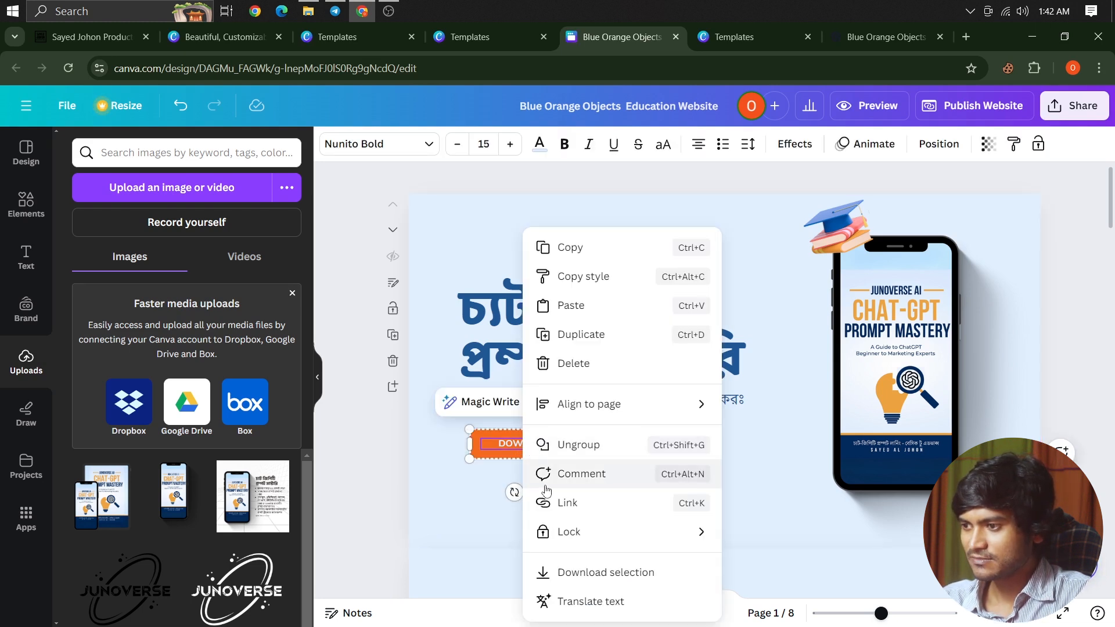
left_click(567, 503)
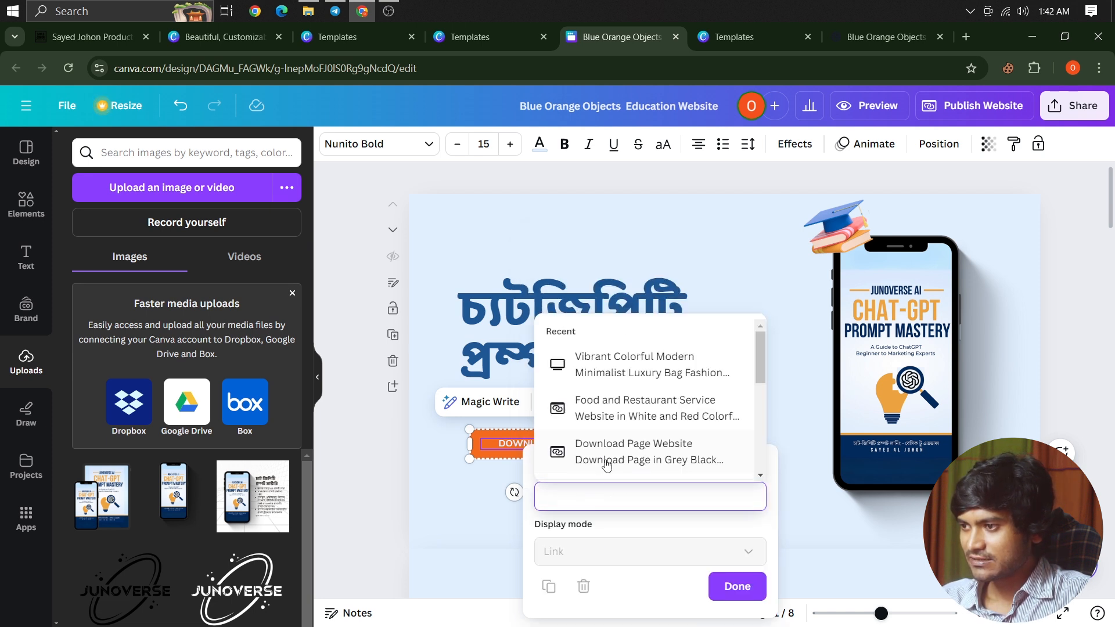
left_click(618, 309)
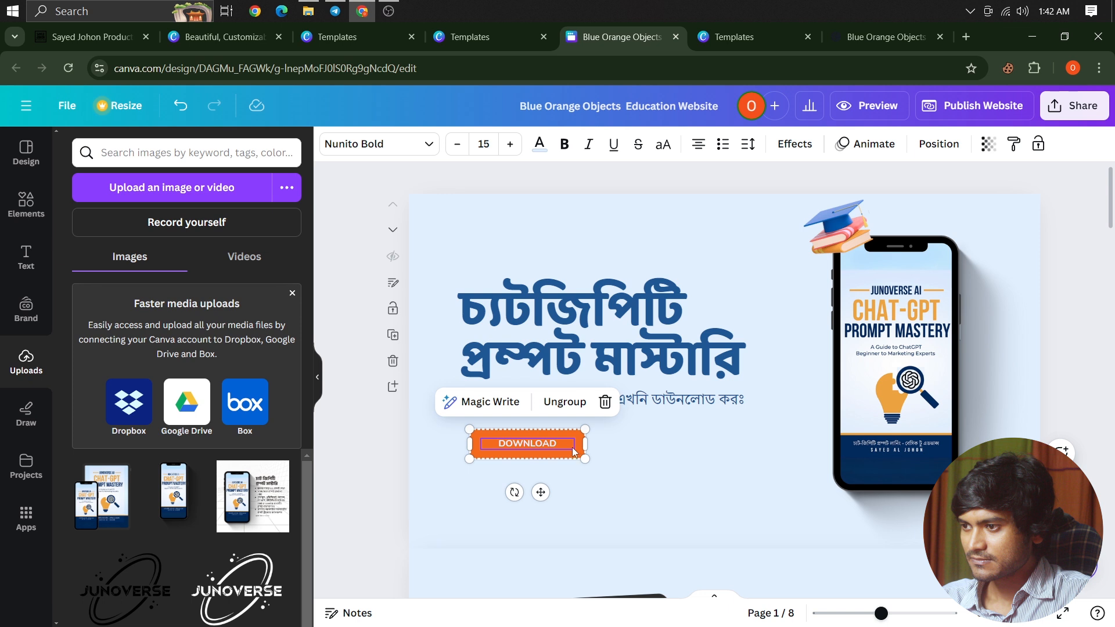
left_click(564, 401)
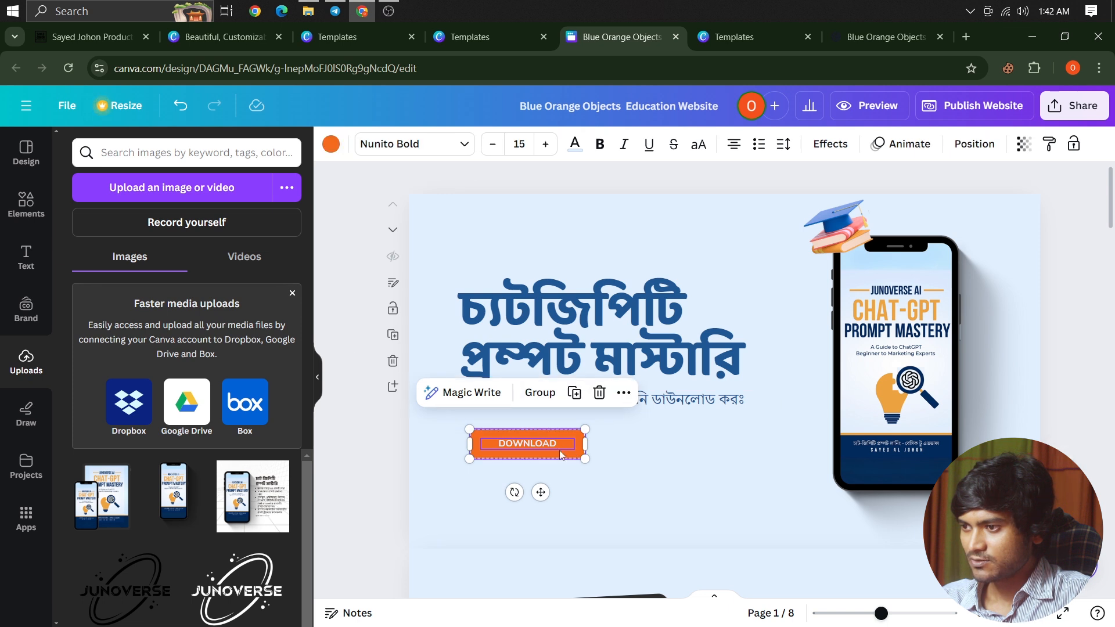
key("ctrl+z")
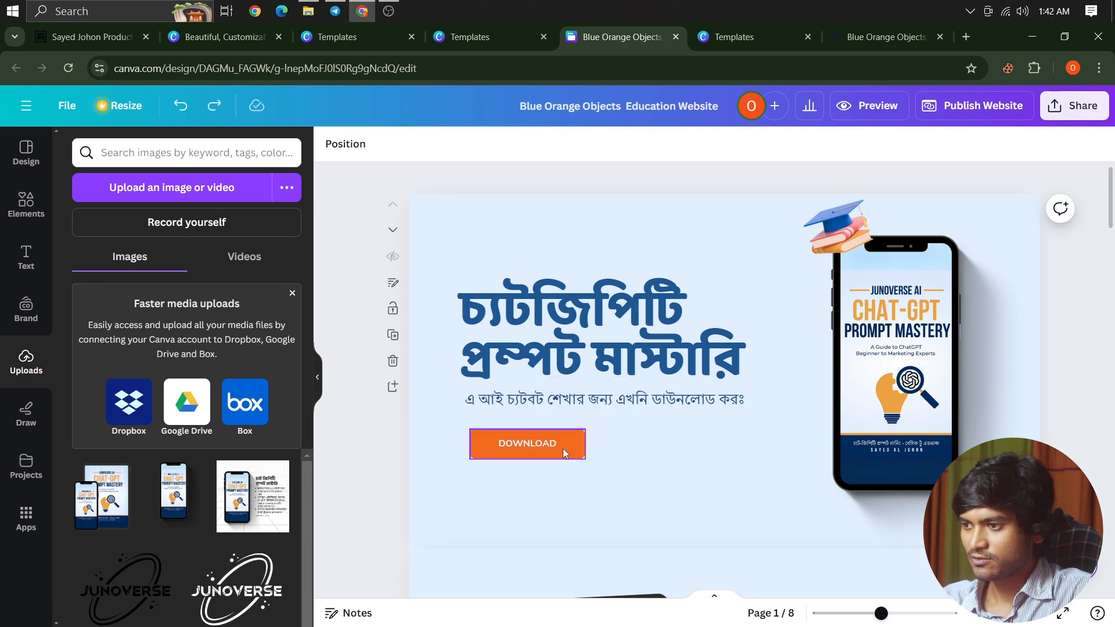
Step: Open the link entry for the DOWNLOAD button, and bring up YouTube in a new browser tab
right_click(563, 449)
left_click(590, 502)
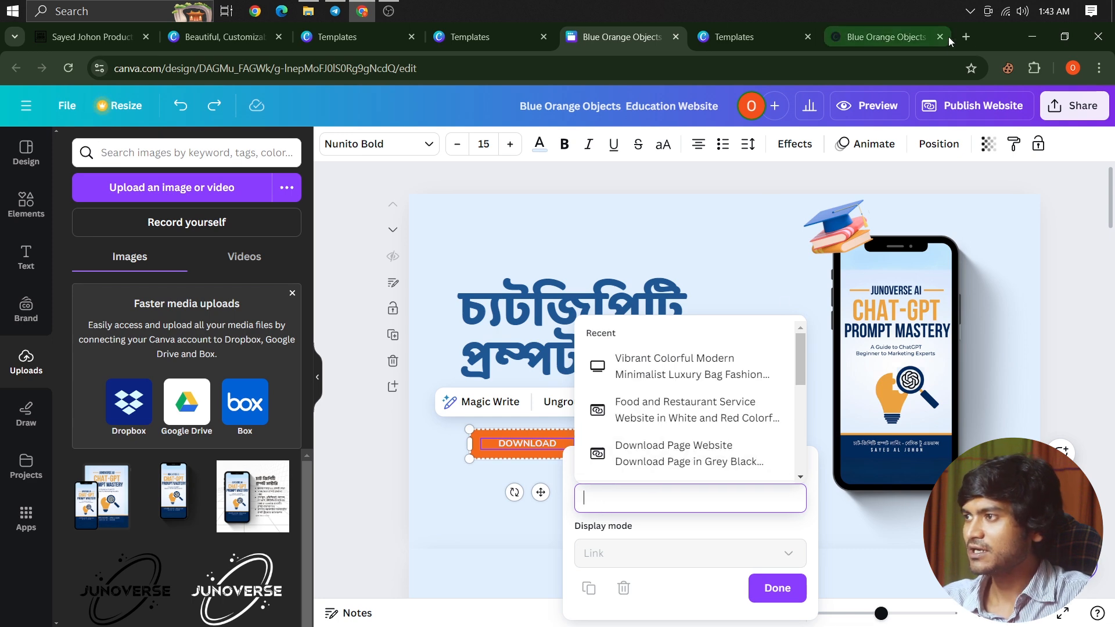
left_click(966, 36)
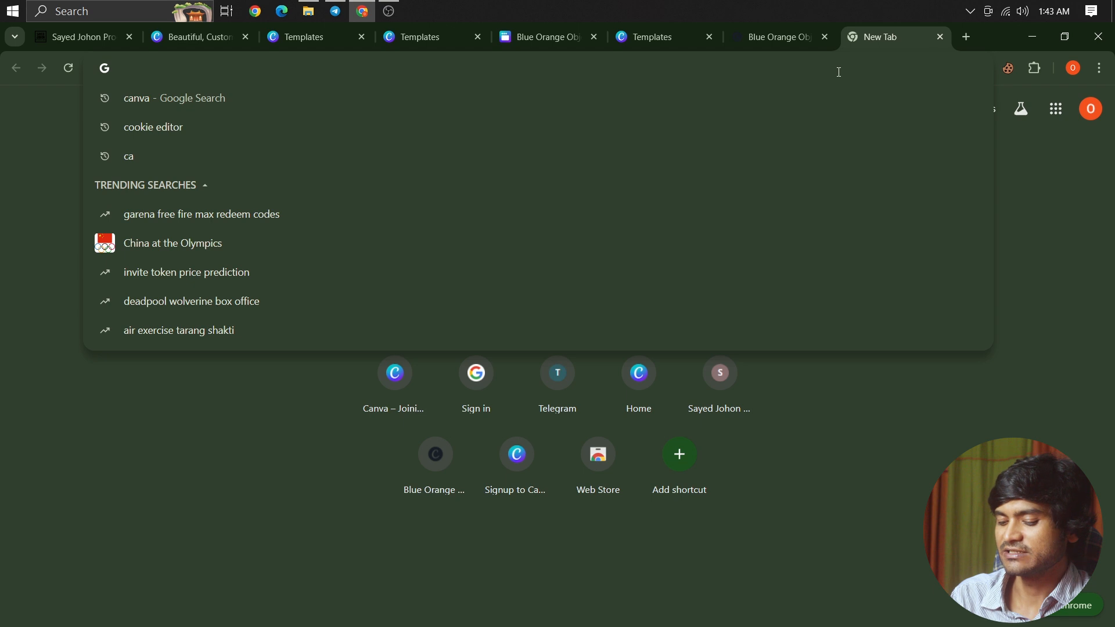
type("youtube")
key("Return")
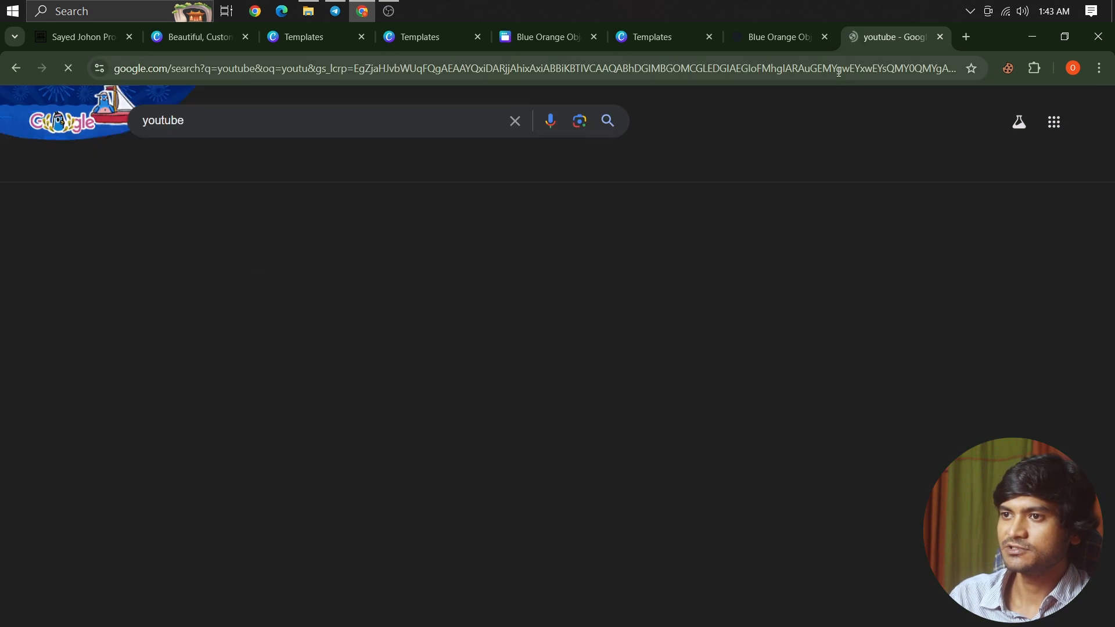
left_click(217, 244)
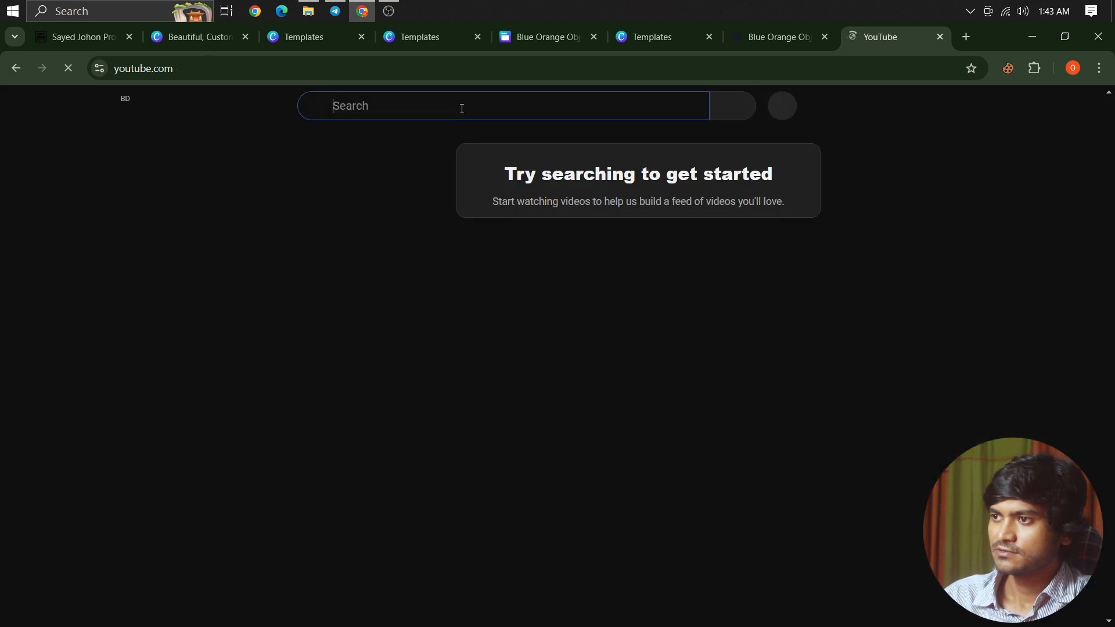
Step: Search YouTube for "junoverse" and dismiss the notification request
type("j")
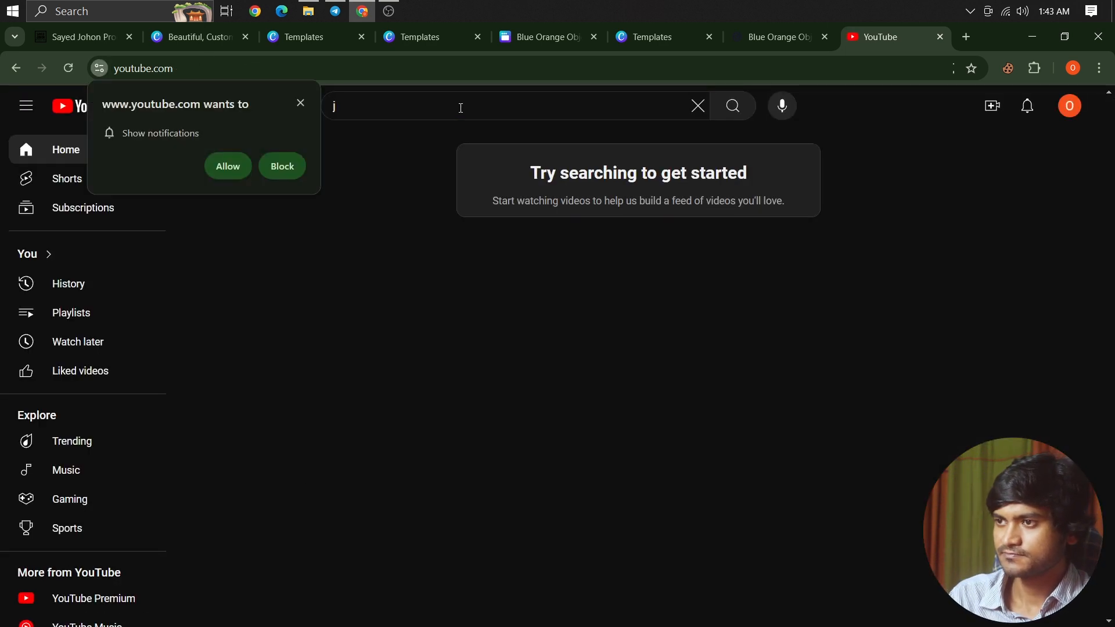
left_click(350, 111)
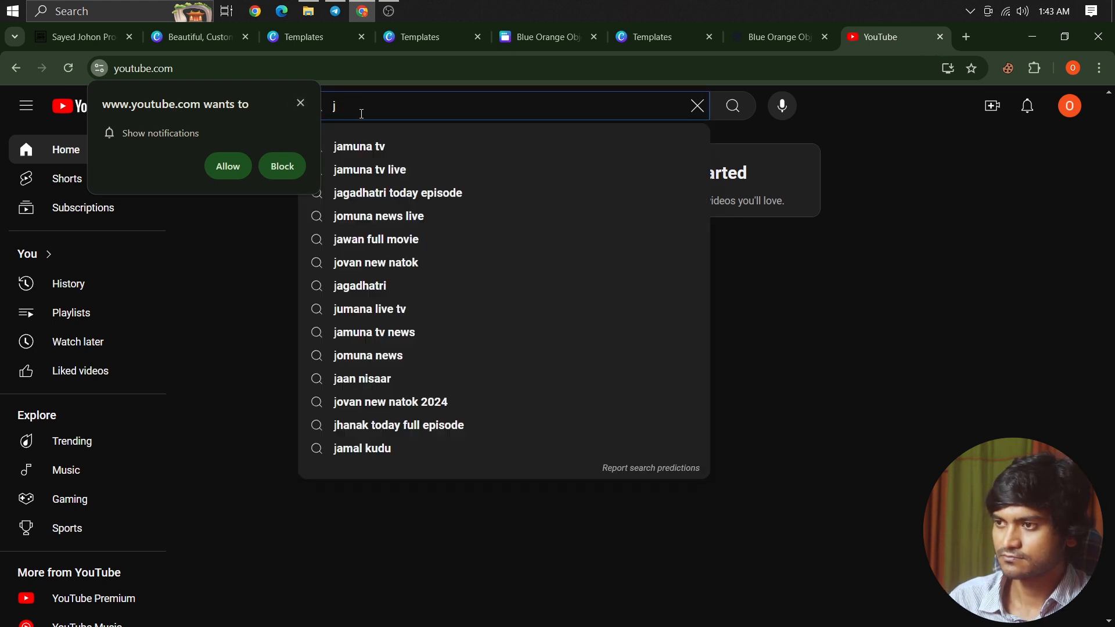
type("unoverse")
key("Return")
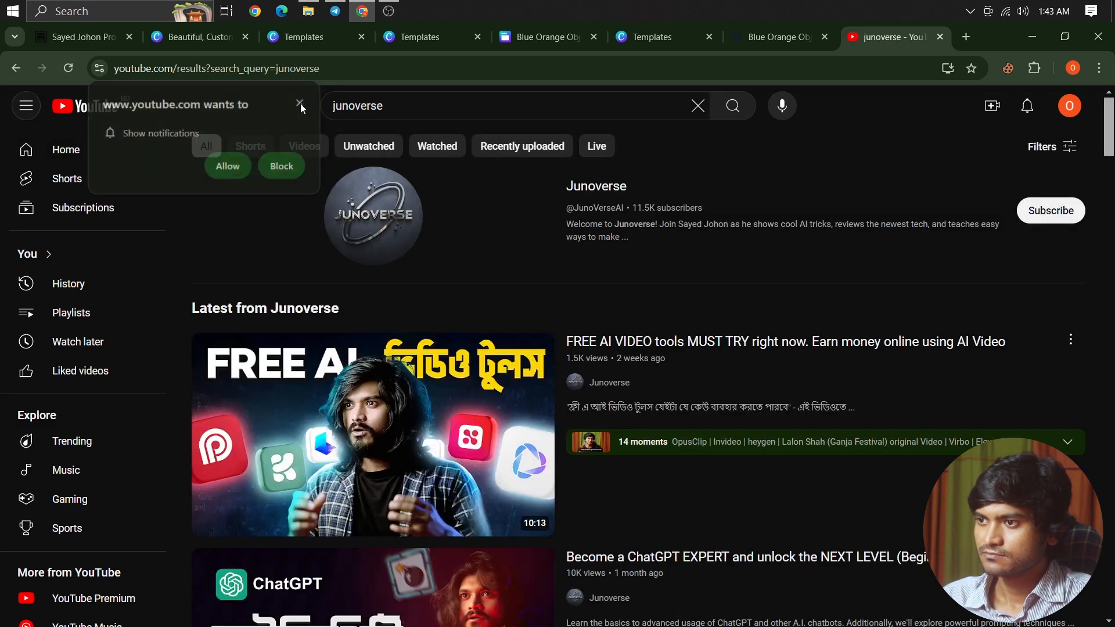
left_click(301, 103)
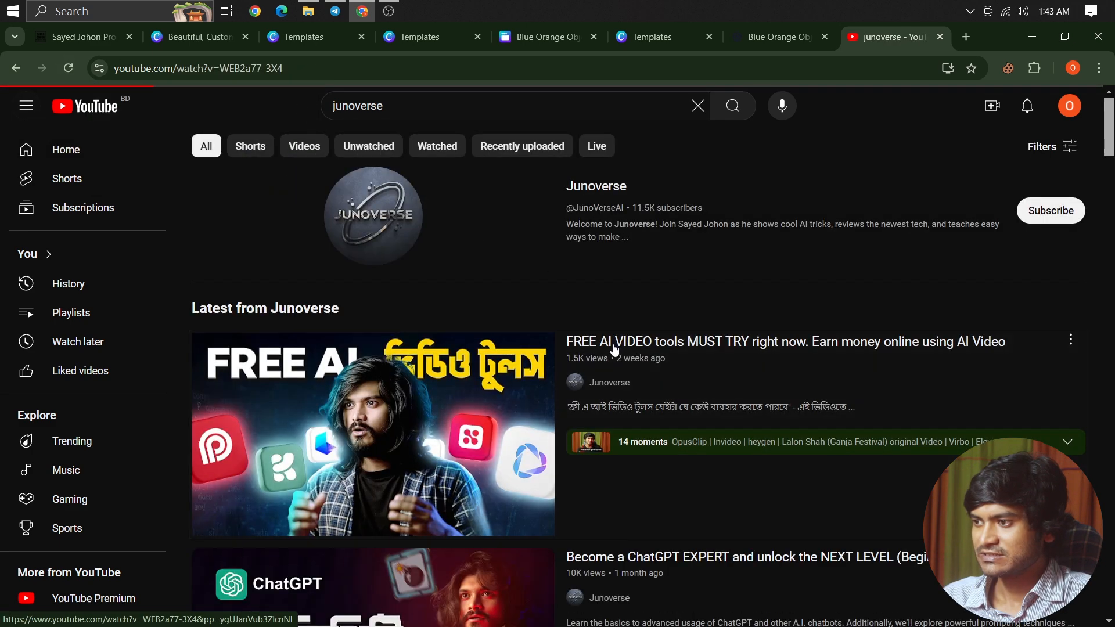
Step: Open the Junoverse video "FREE AI VIDEO tools MUST TRY right now", expand its description and follow the e-book's Google Forms link
left_click(616, 350)
scroll(337, 328, "down", 6)
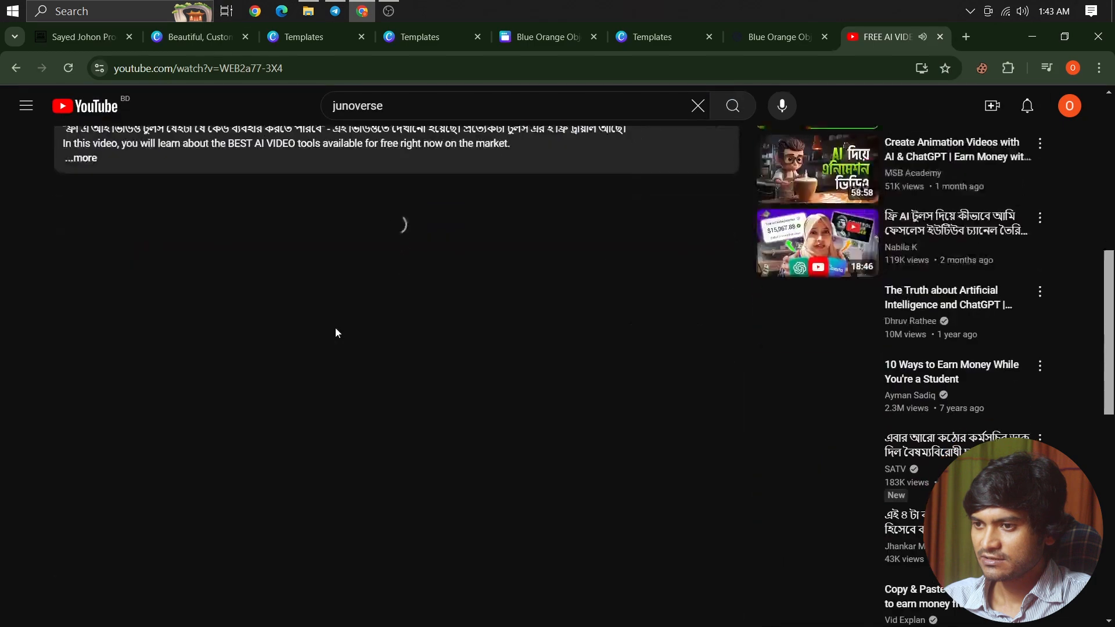
left_click(90, 300)
scroll(126, 402, "down", 2)
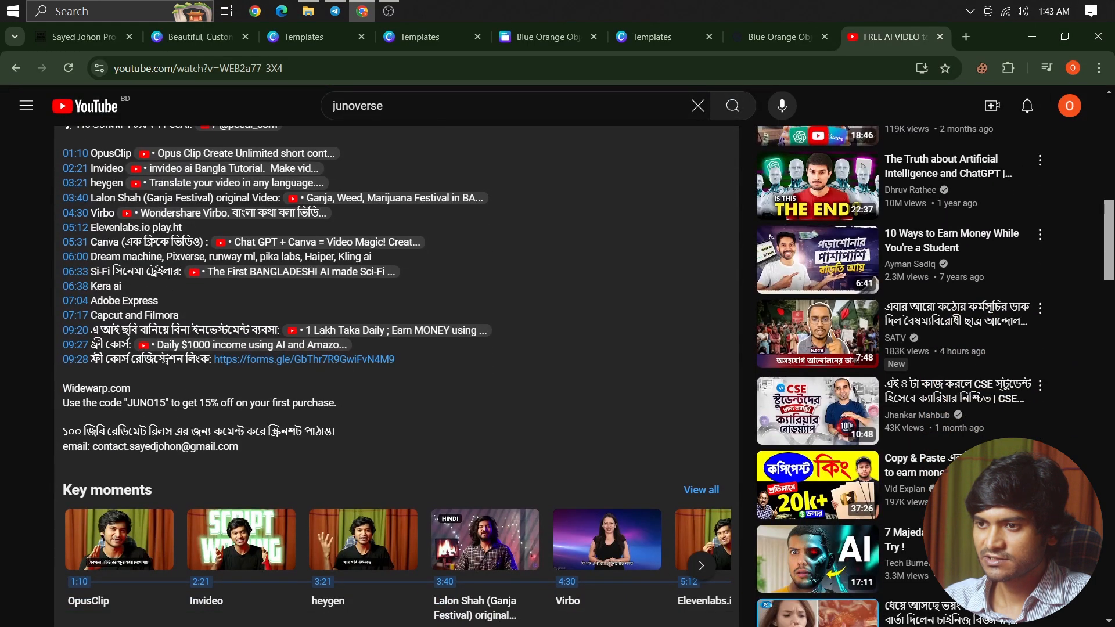
scroll(135, 417, "up", 3)
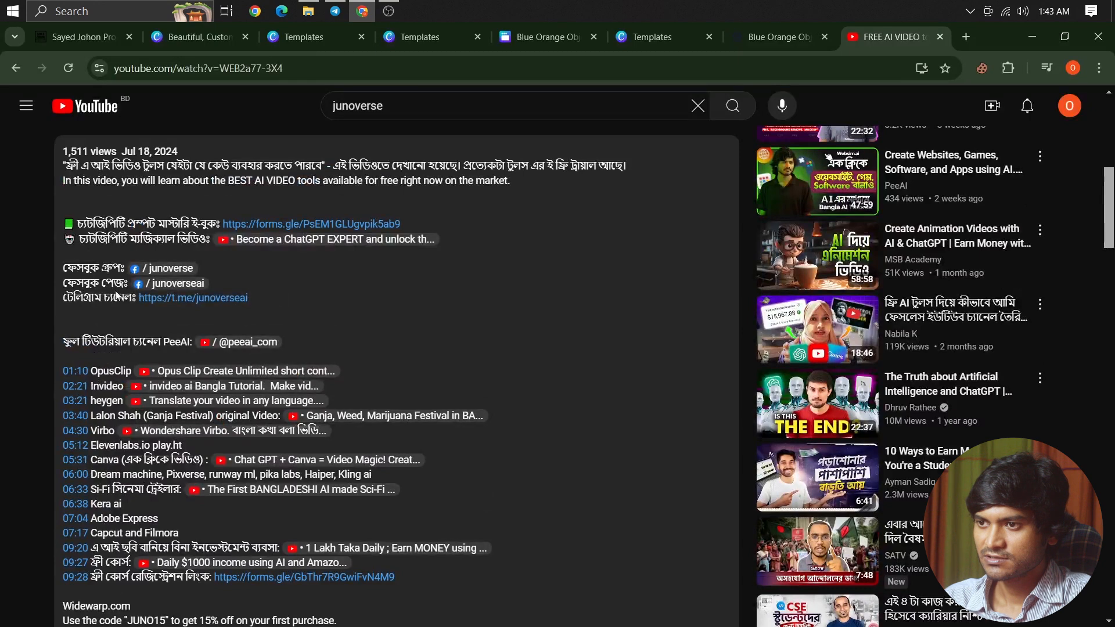
scroll(116, 296, "up", 1)
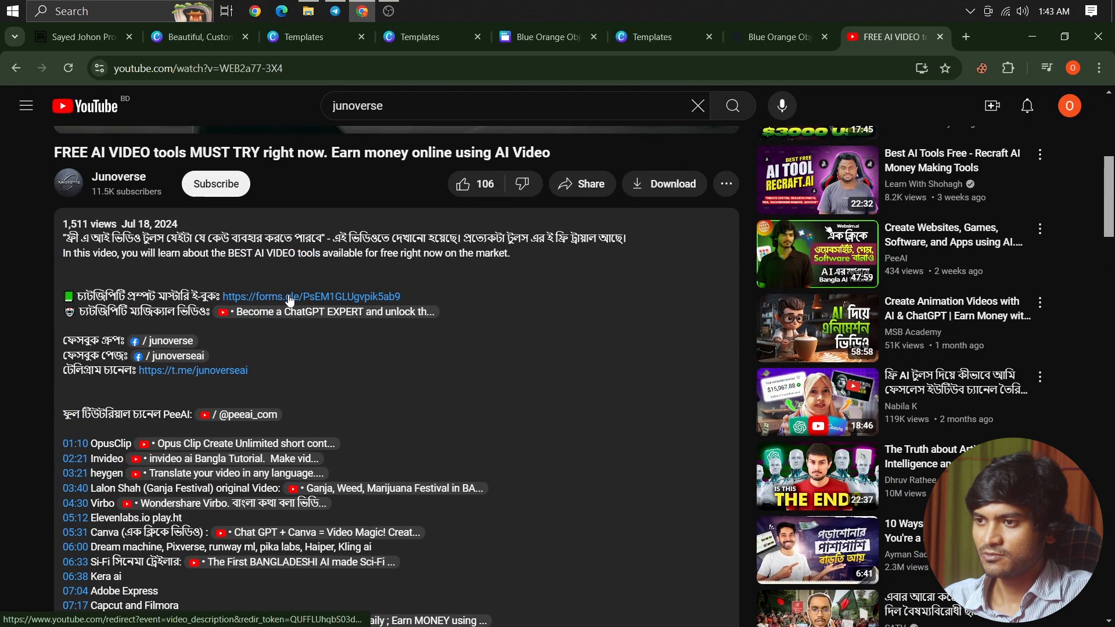
left_click(290, 298)
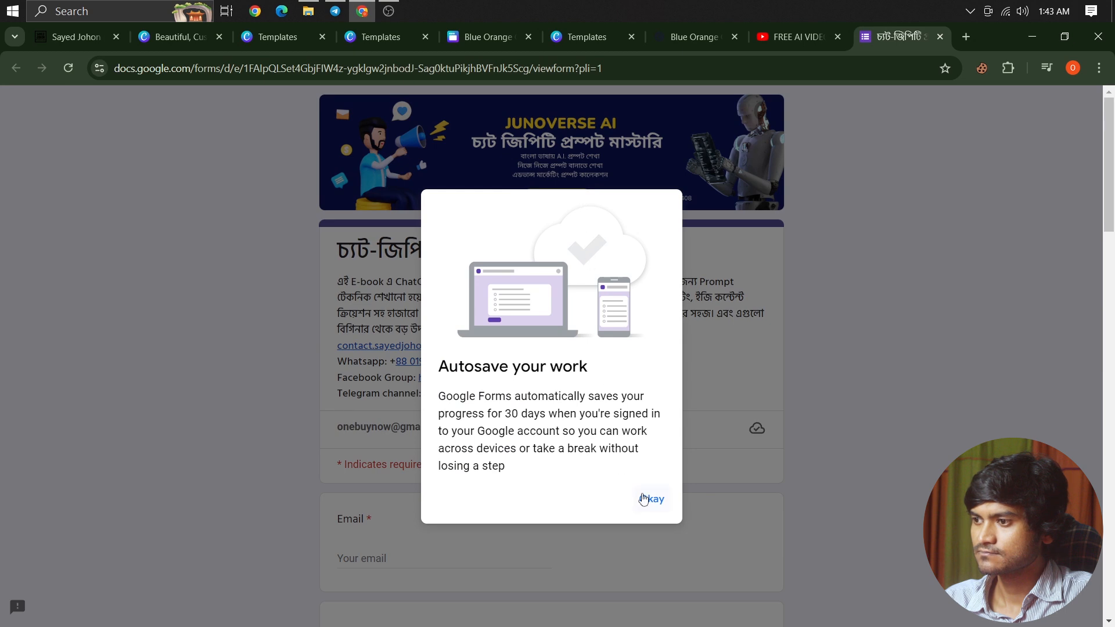
left_click(645, 499)
left_click_drag(537, 72, 683, 70)
key("BackSpace")
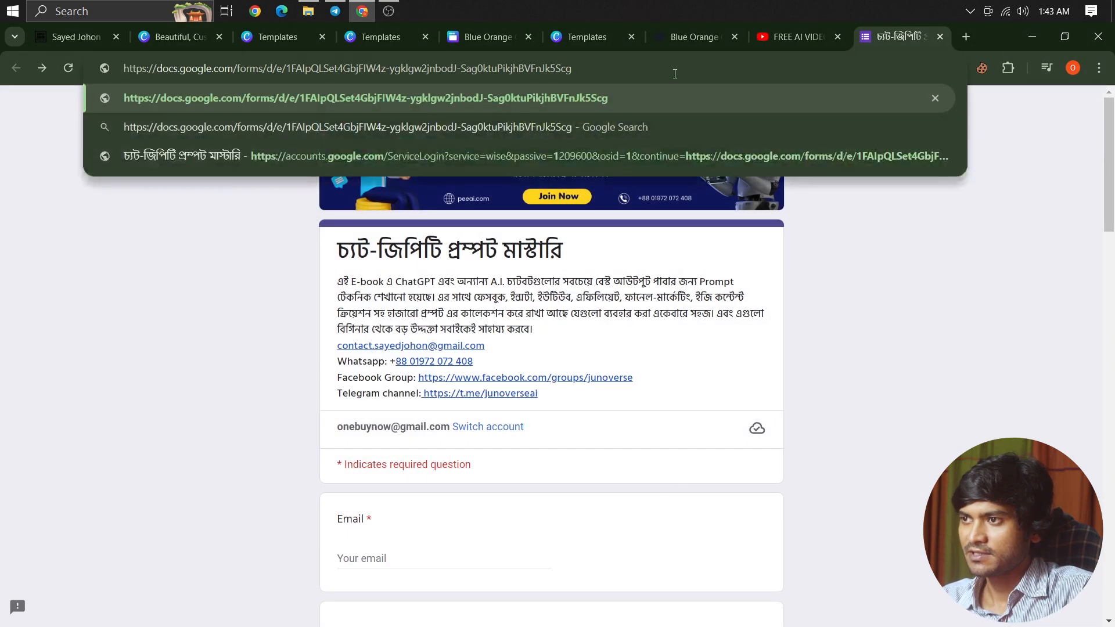
Step: Return to the YouTube video and copy the e-book's short forms.gle link from its description
left_click(764, 39)
left_click_drag(407, 298, 225, 295)
key("ctrl+c")
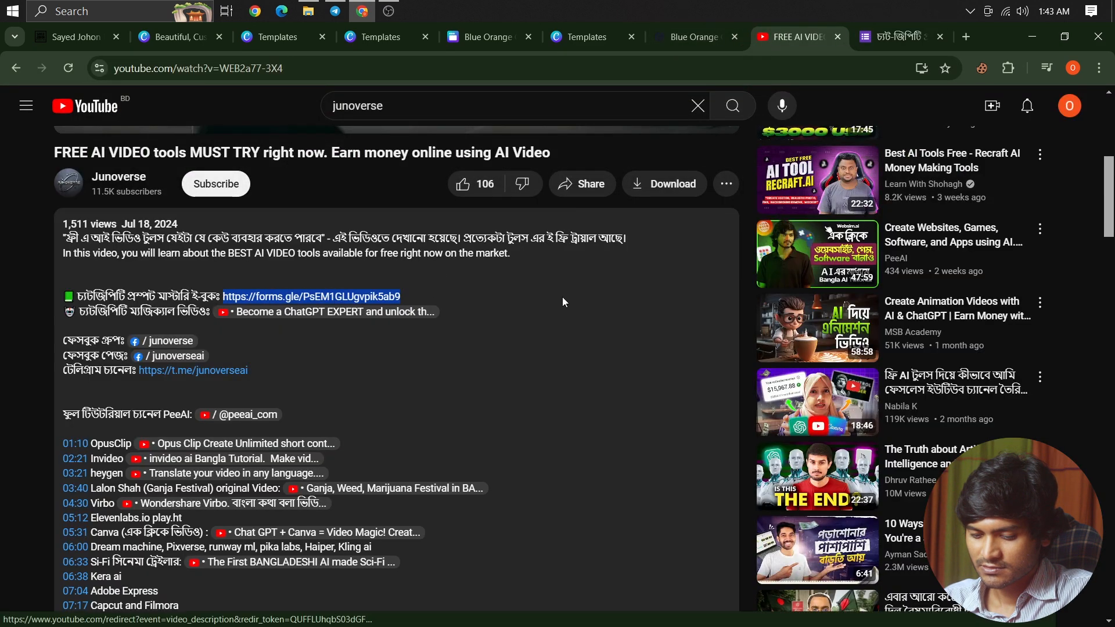
Step: Open the copied form link in a new tab to check where it leads, and close that tab
left_click(967, 36)
key("ctrl+v")
key("Return")
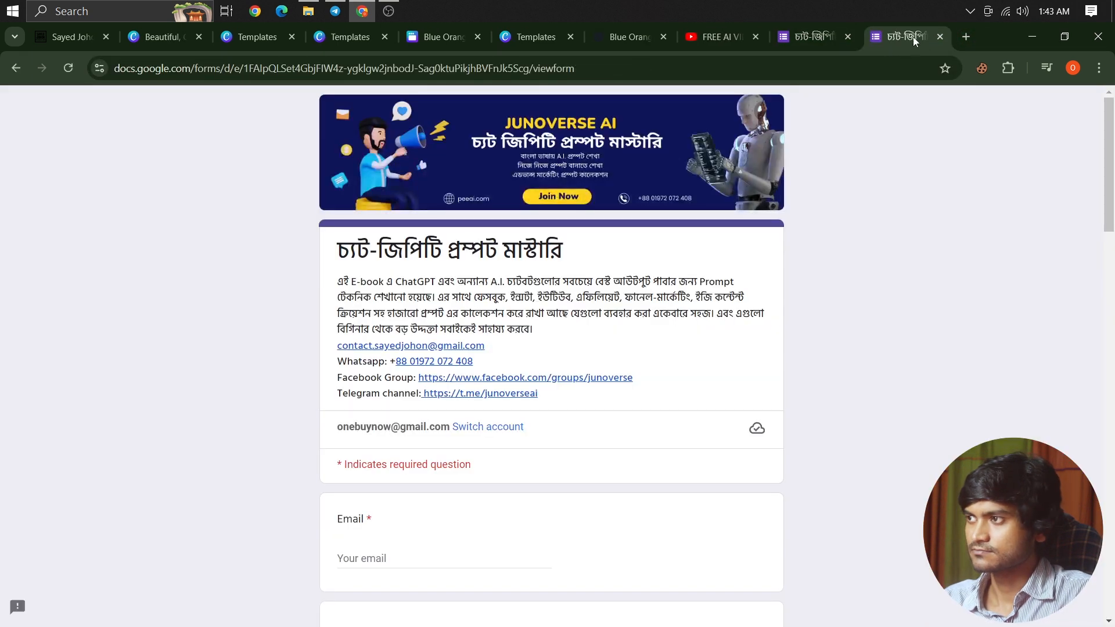
left_click(940, 37)
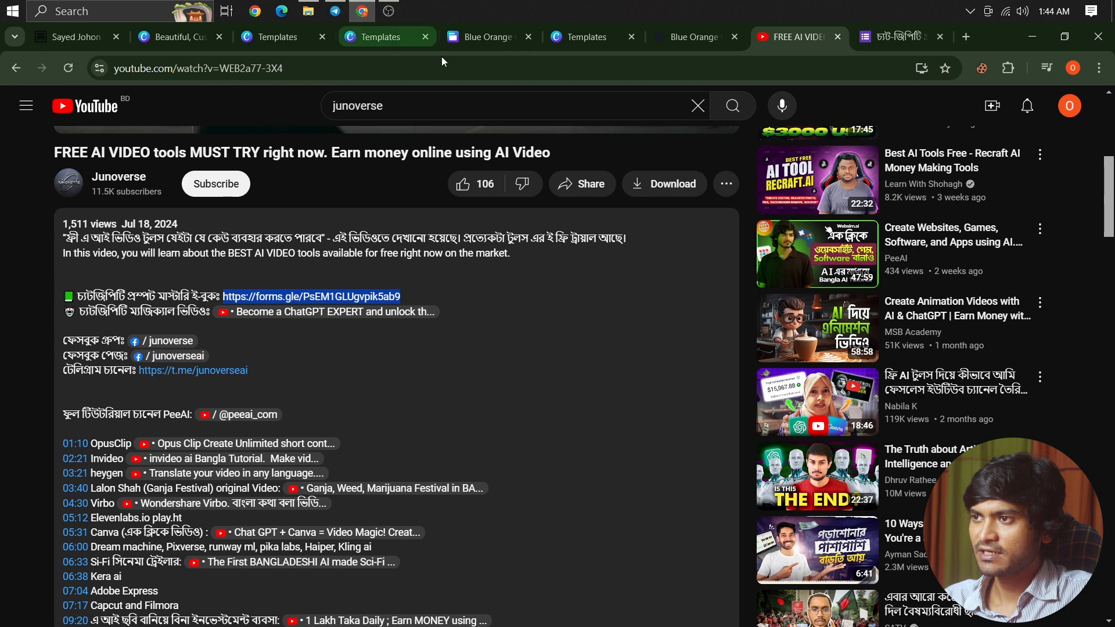
left_click(505, 43)
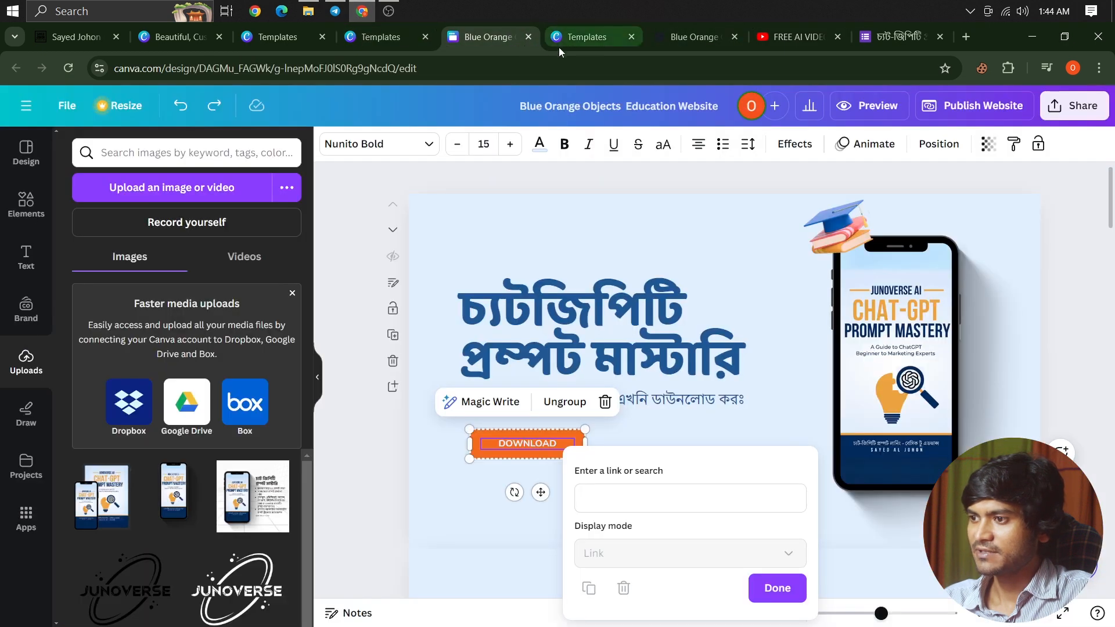
left_click(606, 495)
key("ctrl+v")
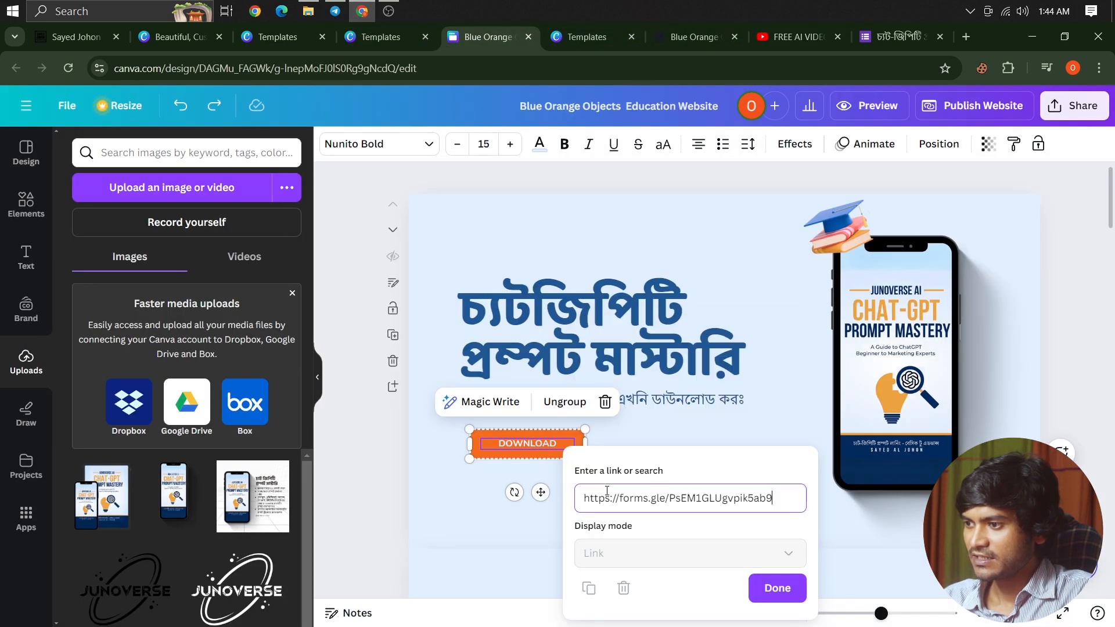
left_click(781, 587)
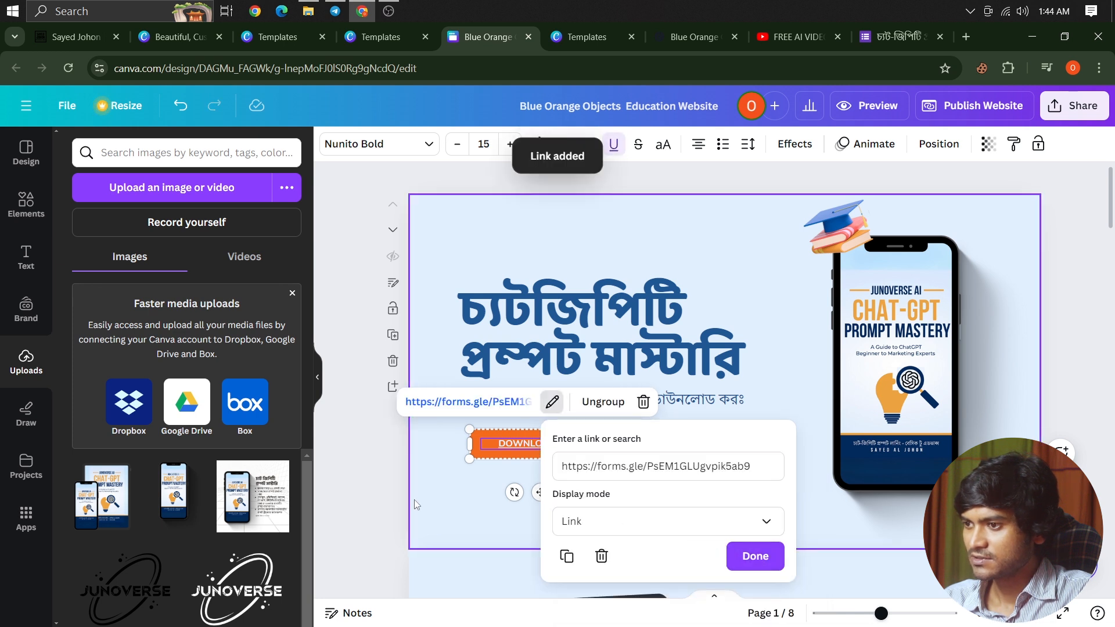
left_click(428, 493)
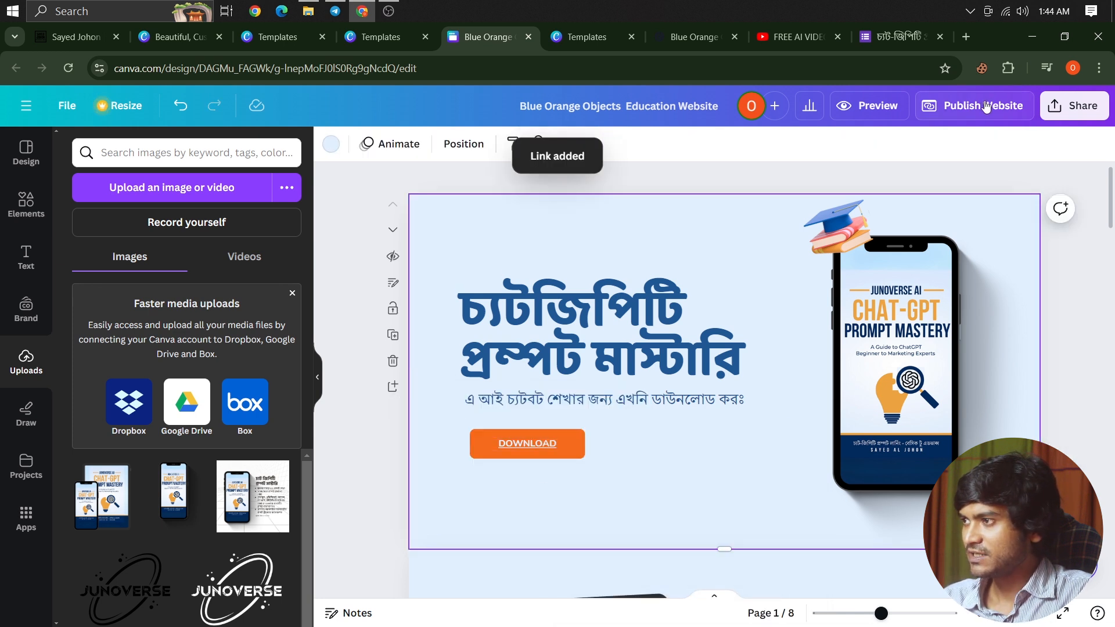
left_click(990, 107)
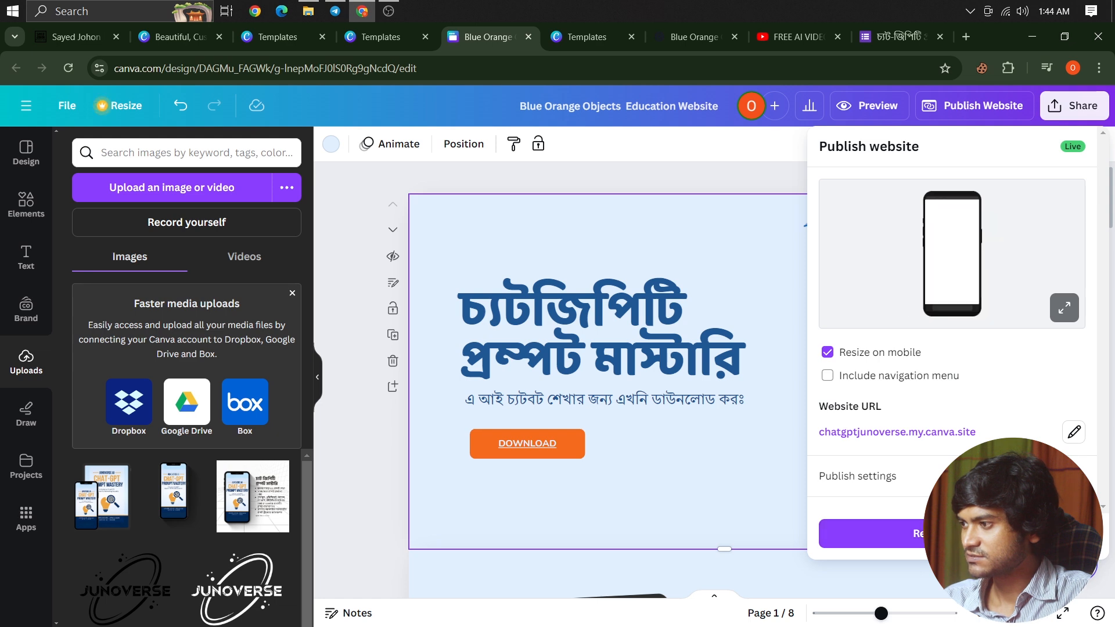
left_click(952, 534)
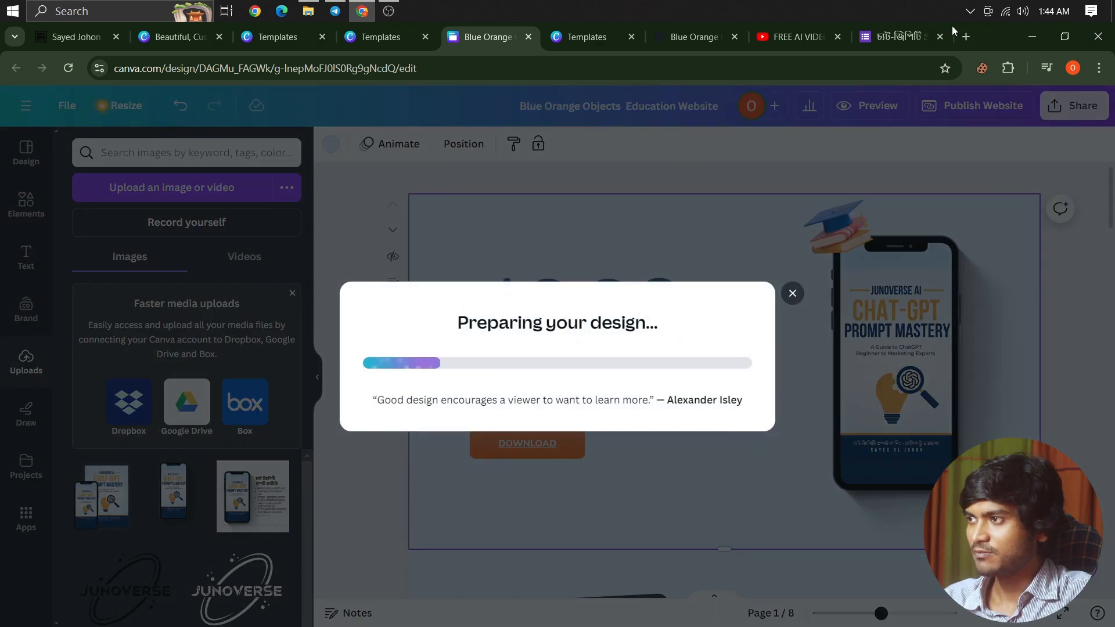
left_click(1099, 68)
left_click(951, 173)
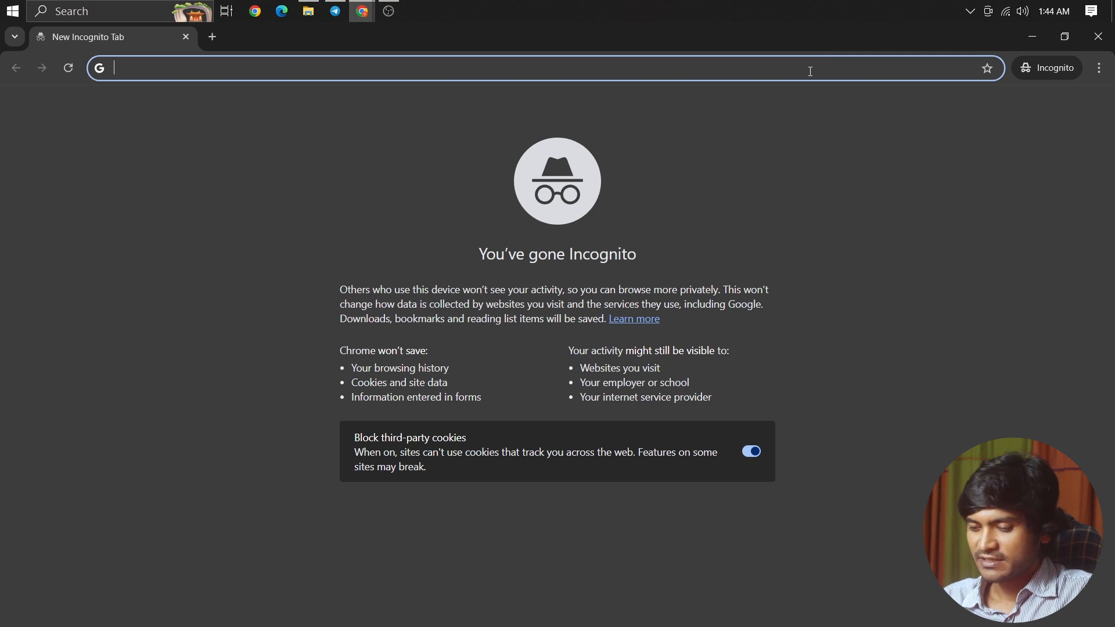
key("super+v")
left_click(251, 176)
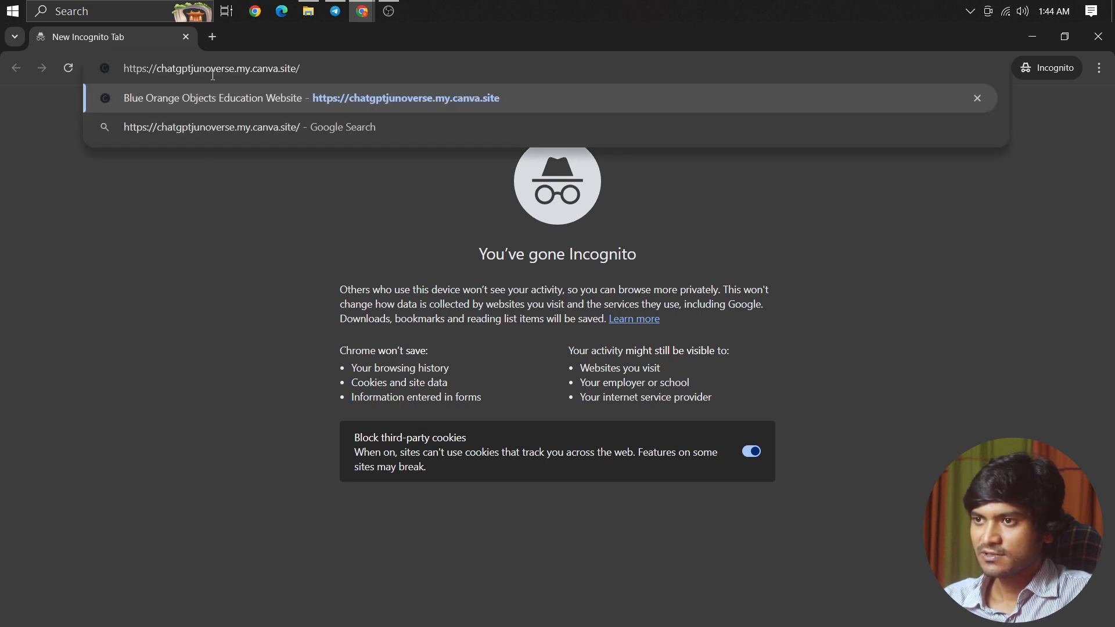
key("Return")
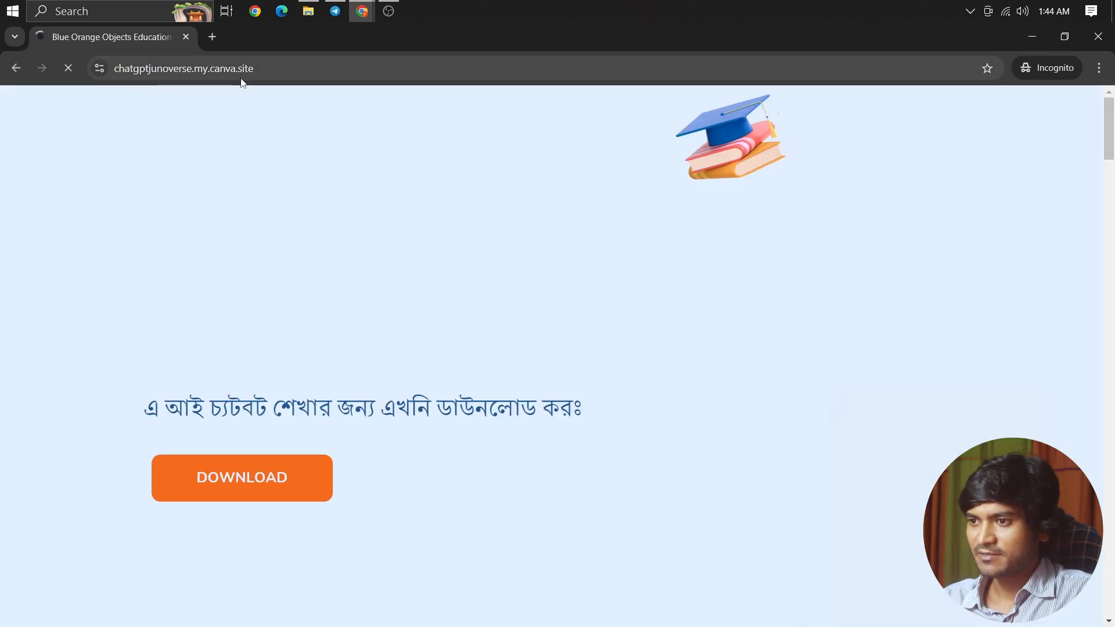
left_click_drag(246, 477, 205, 477)
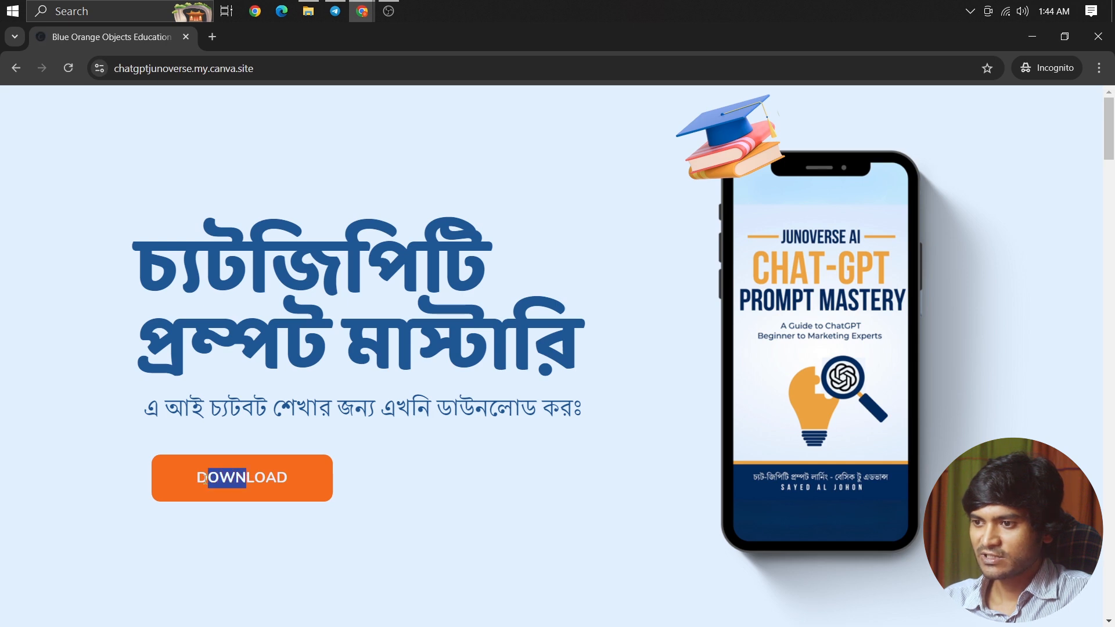
left_click_drag(278, 481, 235, 479)
left_click_drag(208, 479, 218, 479)
left_click(221, 478)
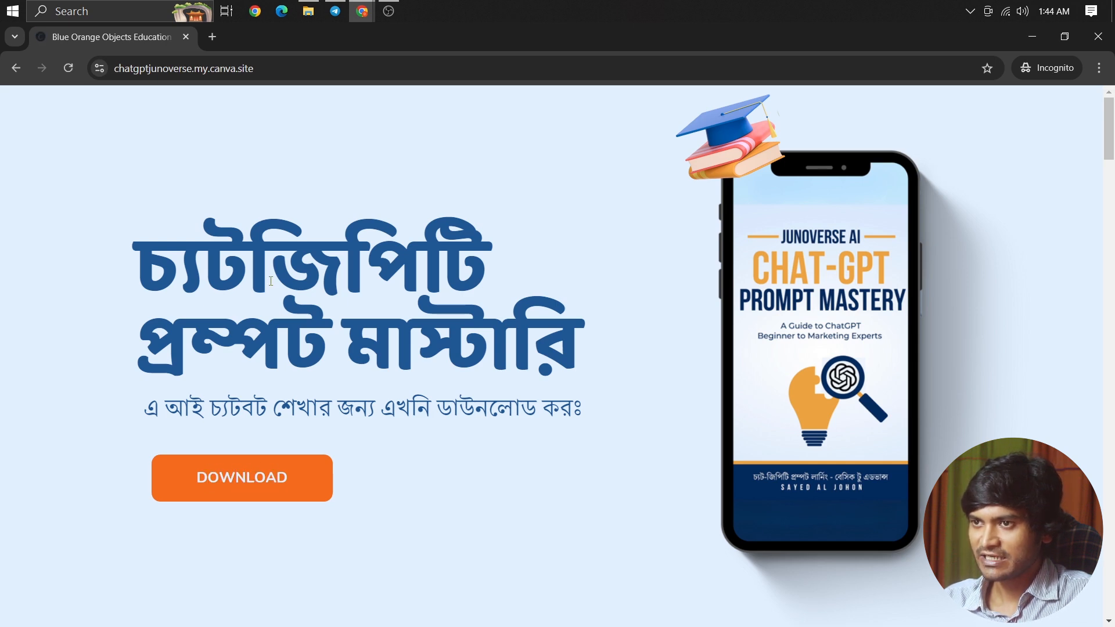
Step: Copy the site's address from Canva's live-website message and reload it in the Incognito window
left_click(361, 13)
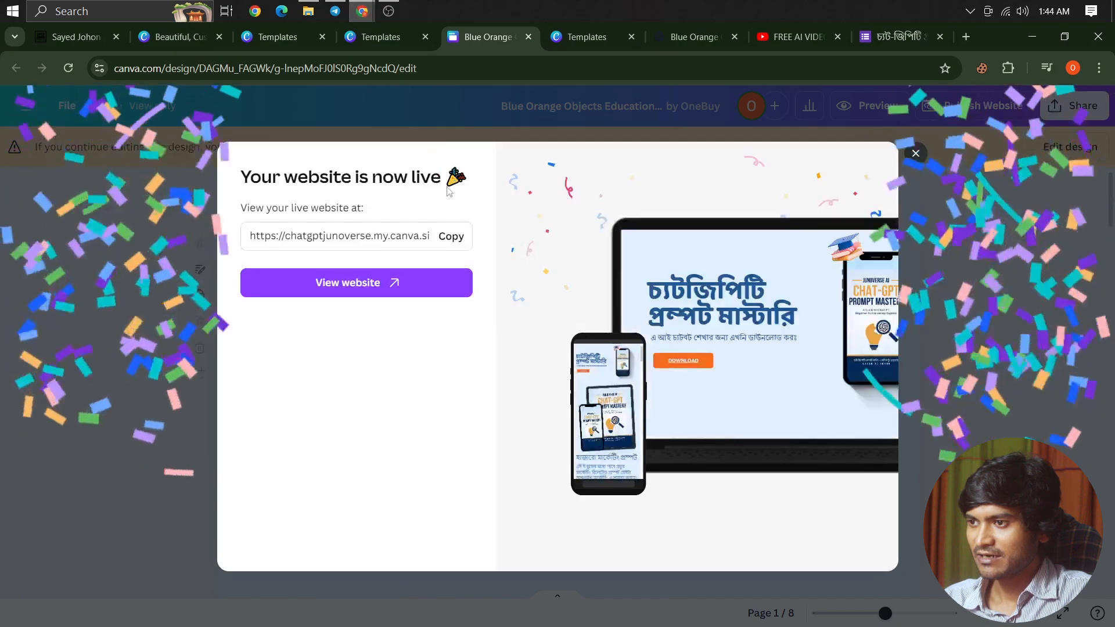
left_click(450, 237)
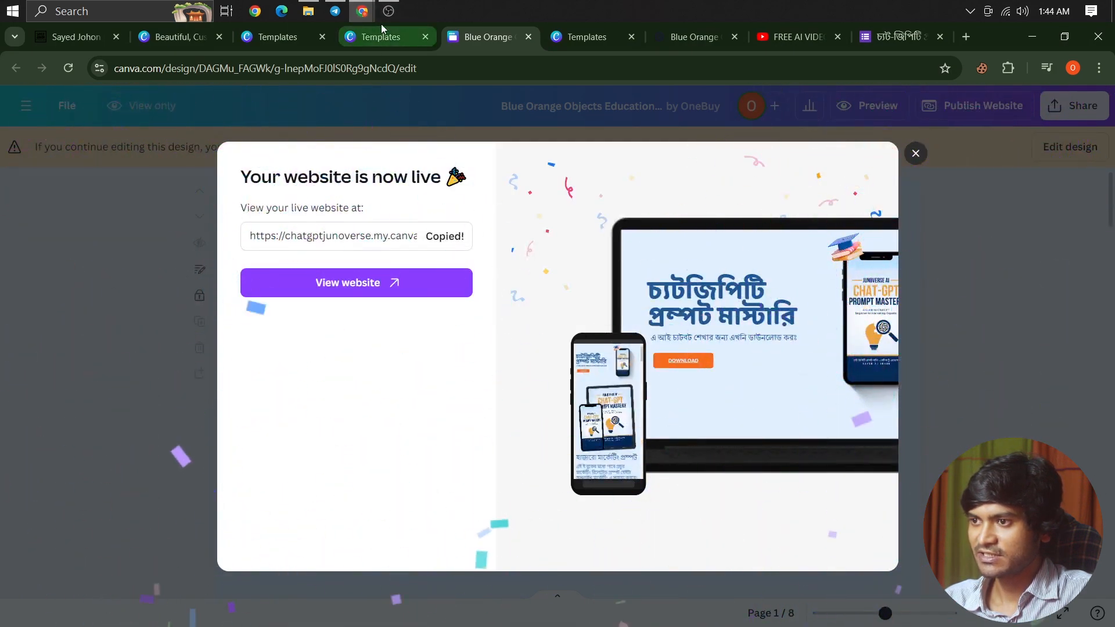
left_click(361, 12)
left_click(257, 70)
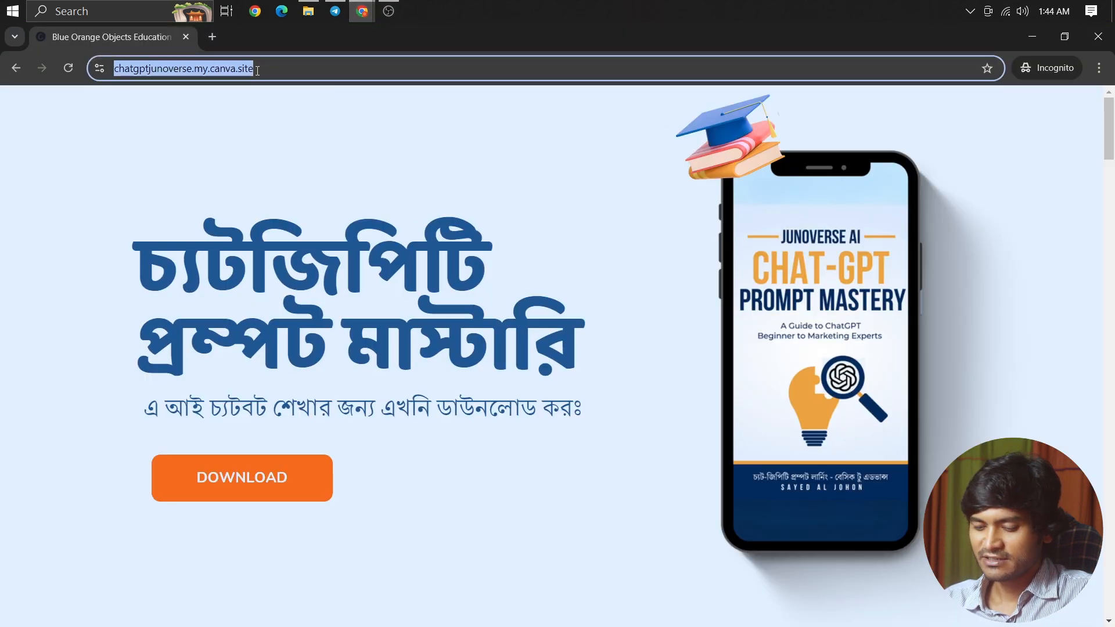
key("ctrl+v")
key("Return")
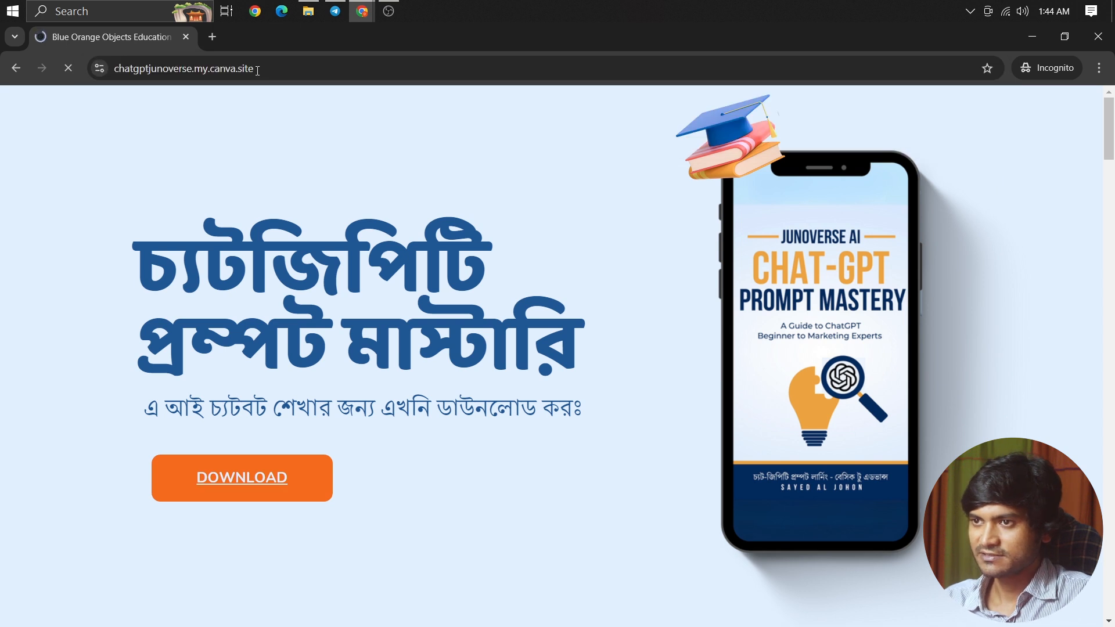
Step: Test the DOWNLOAD link on the live page, close the form it opens, and look through the rest of the page
left_click(246, 480)
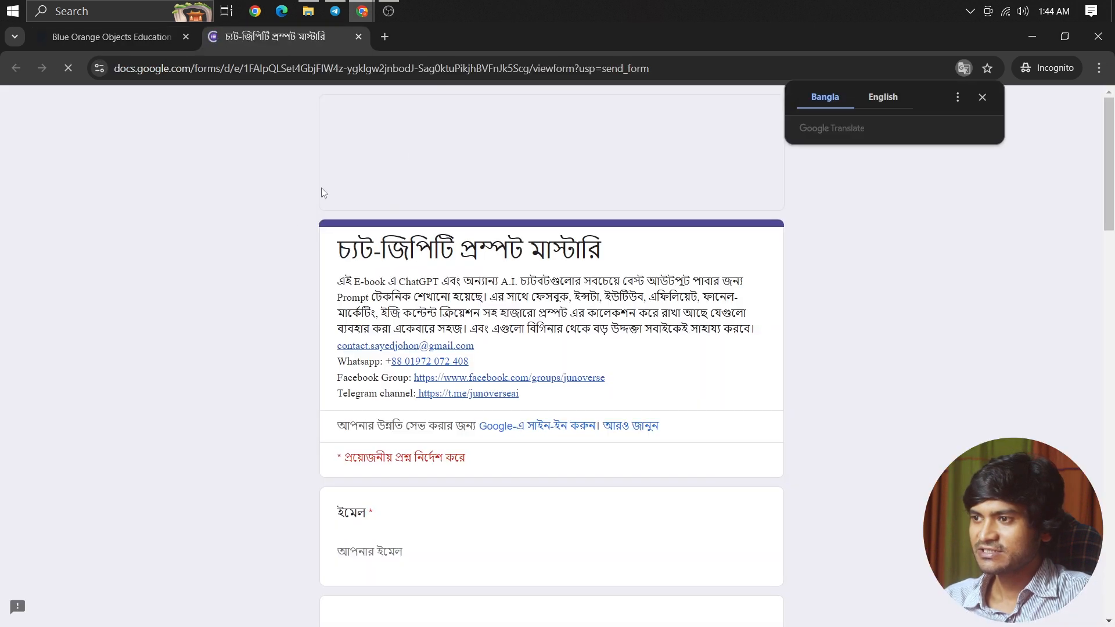
left_click(358, 37)
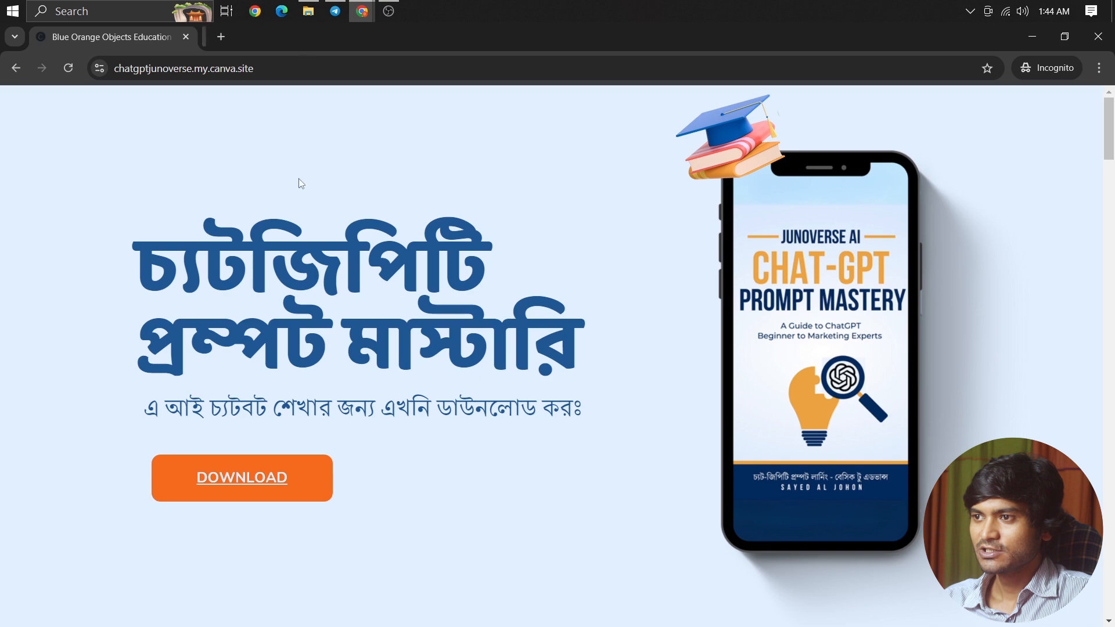
scroll(425, 309, "down", 15)
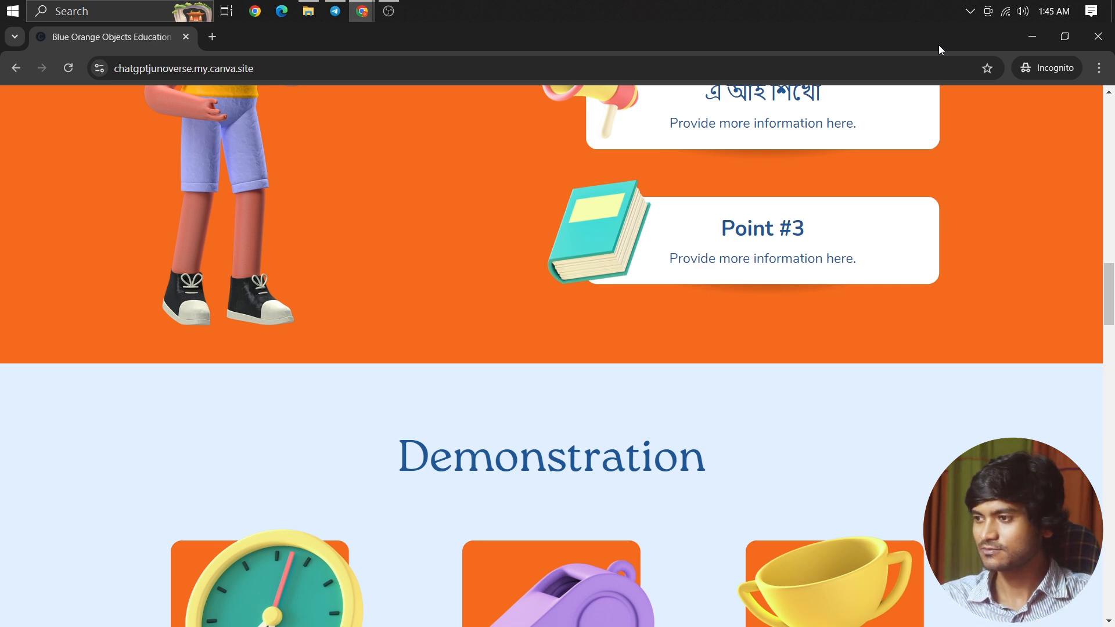
Step: Review the live page once more from its opening section down to the Resource Page section
scroll(686, 268, "up", 20)
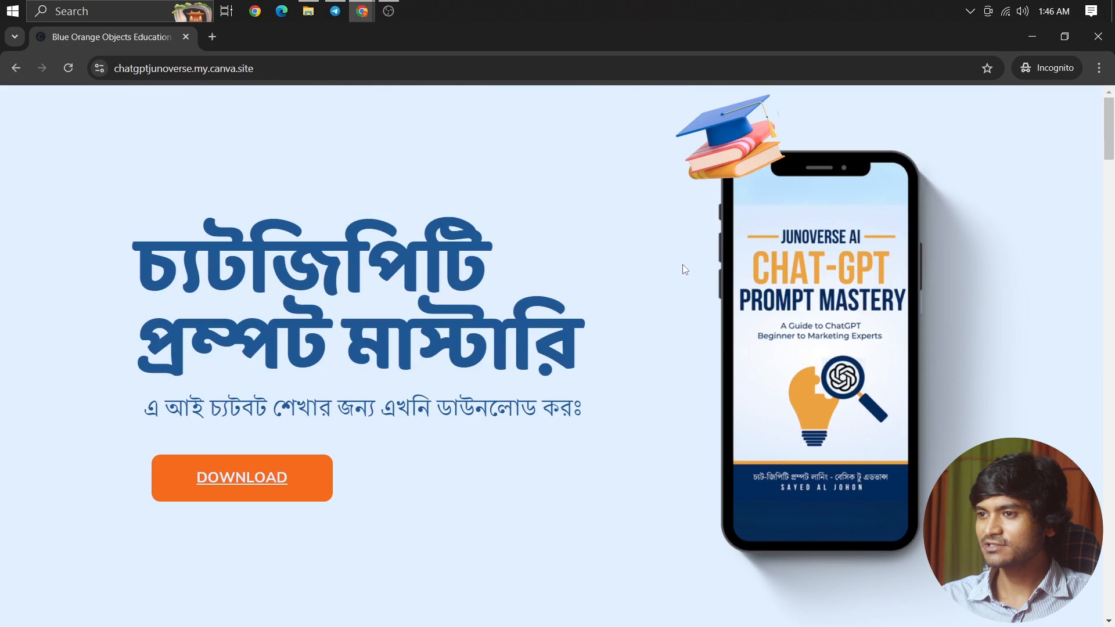
scroll(683, 264, "down", 15)
scroll(683, 269, "down", 20)
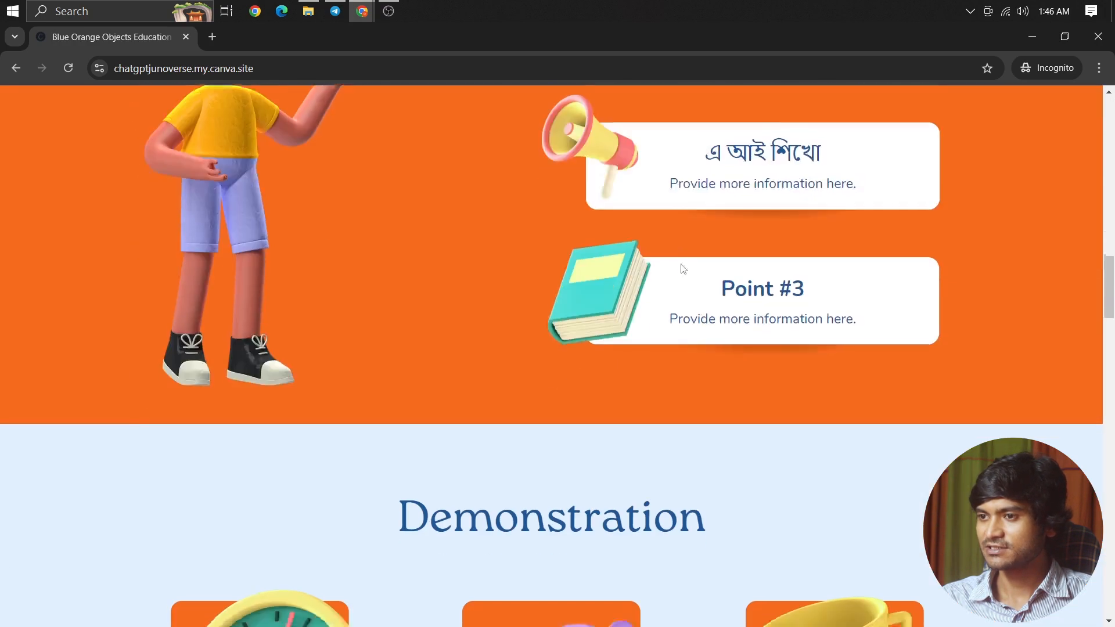
scroll(678, 267, "down", 8)
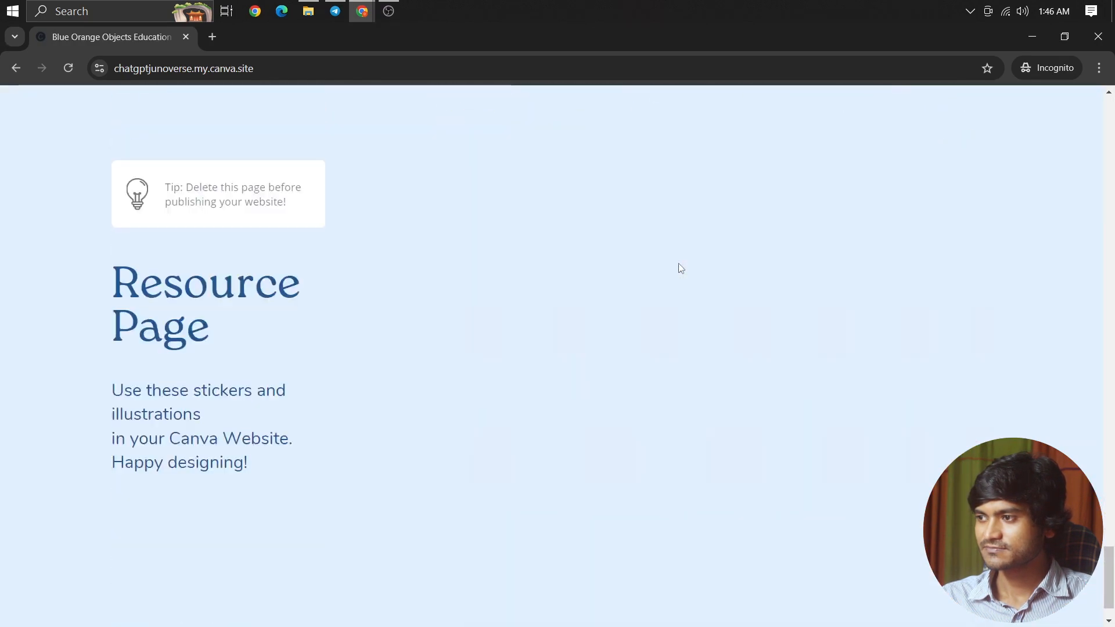
scroll(178, 254, "up", 2)
scroll(222, 248, "up", 10)
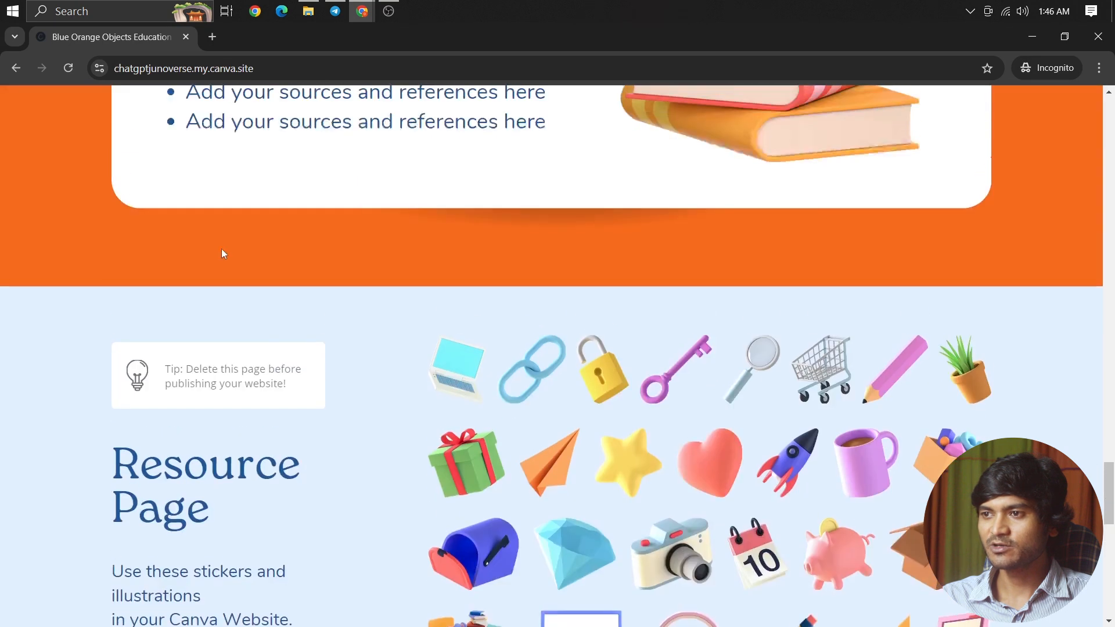
Step: Close the Incognito window and dismiss Canva's live-website message to return to the design
left_click(1099, 36)
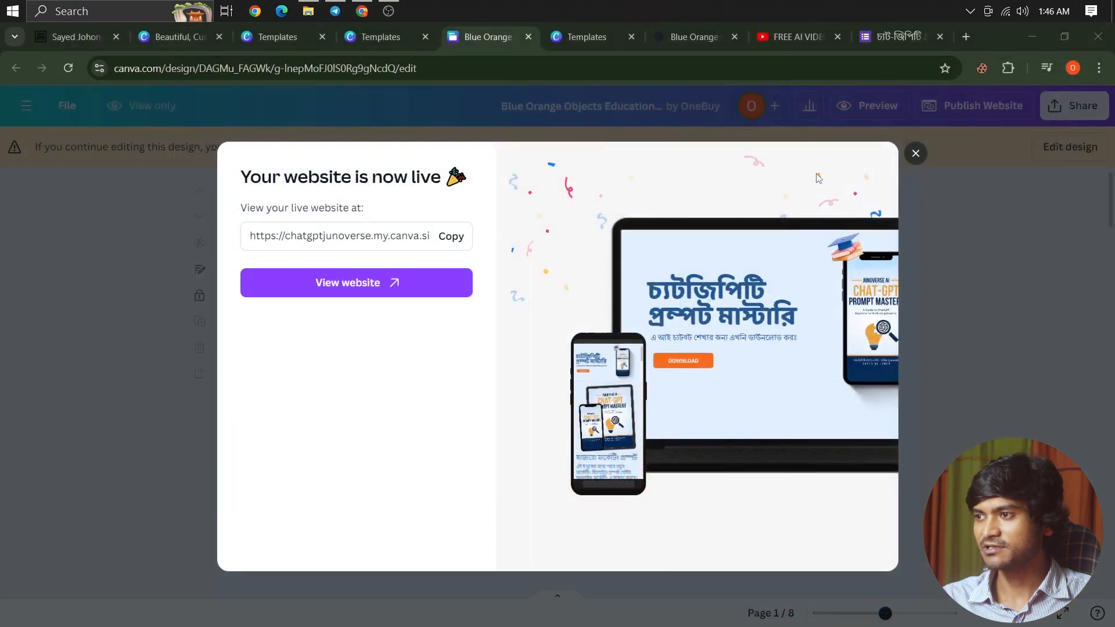
left_click(916, 152)
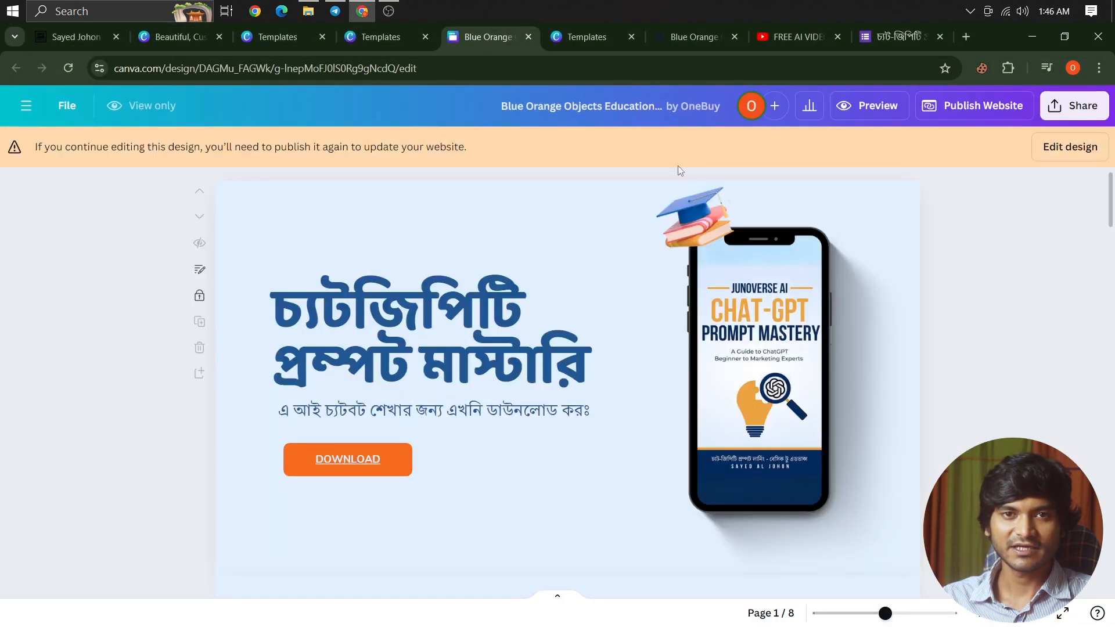